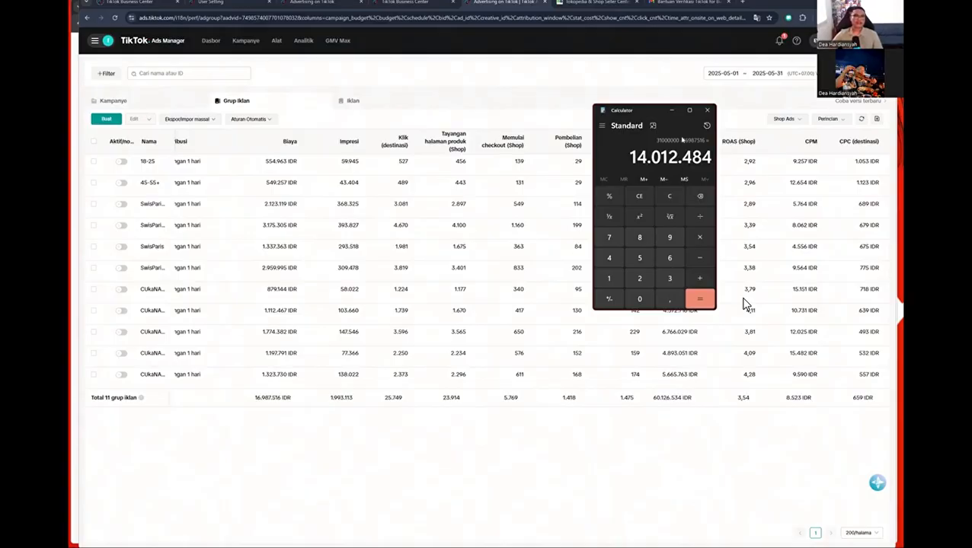
# Close the calculator, return to the TikTok for Business sign-up form, and enter the account e-mail address
pyautogui.click(707, 111)
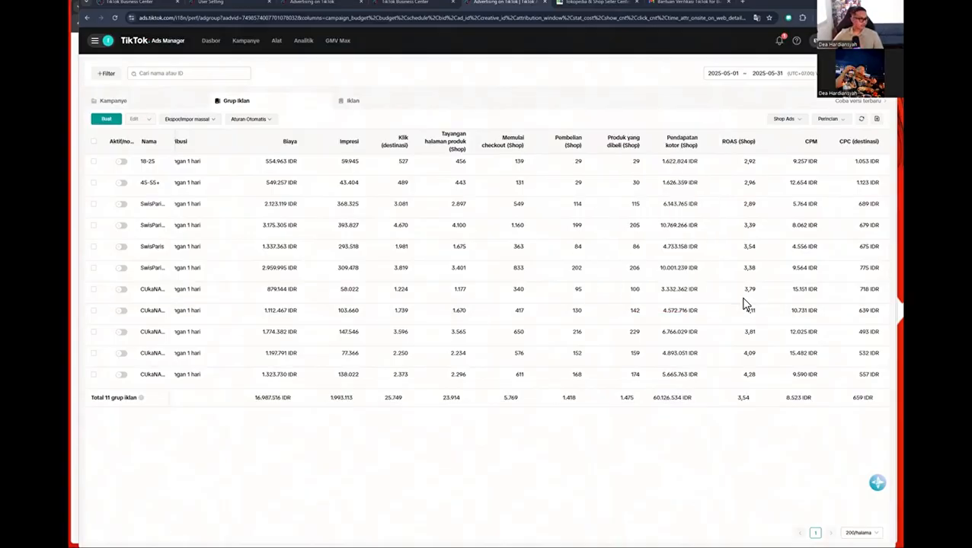
pyautogui.hotkey('alt', 'Tab')
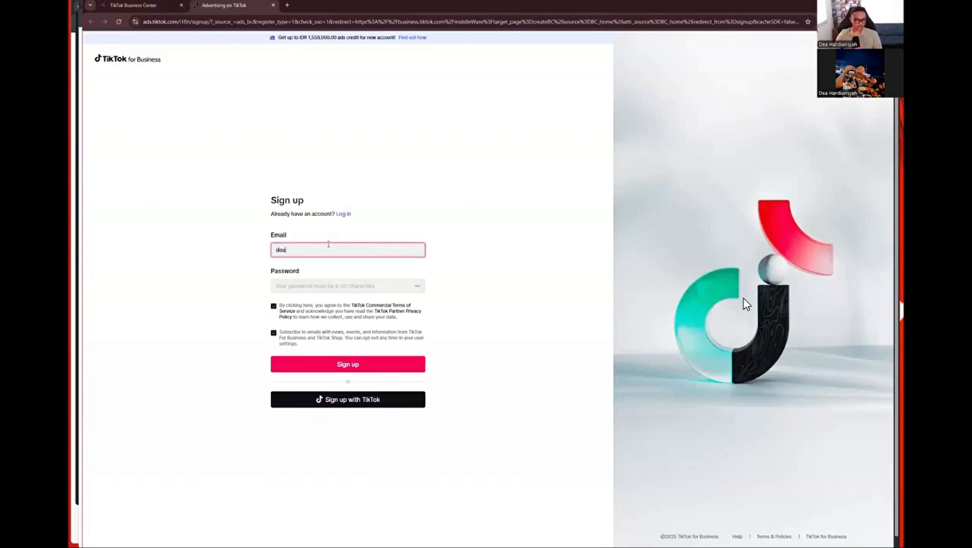
pyautogui.write('kuntiktok.com')
# Type the account password into the sign-up password field
pyautogui.click(315, 286)
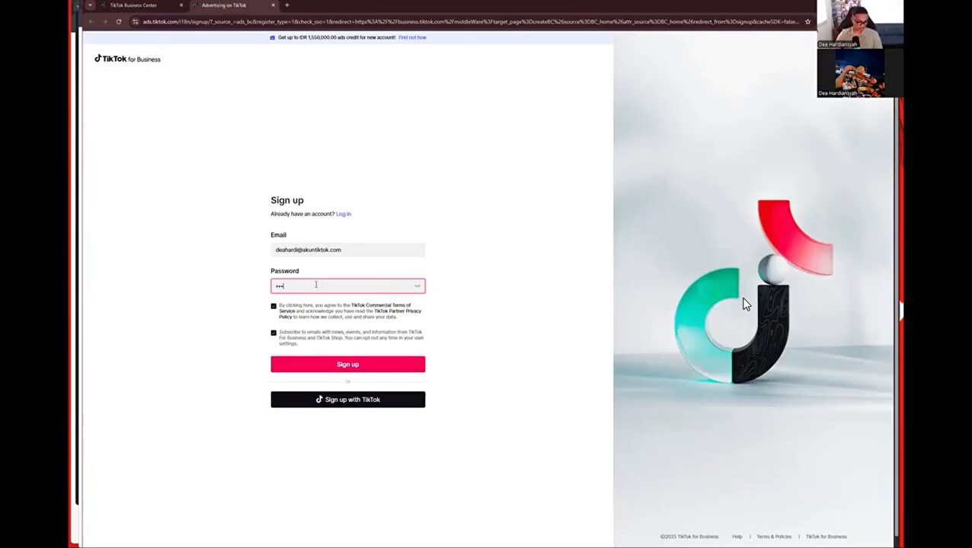
pyautogui.press('BackSpace')
pyautogui.press('BackSpace')
pyautogui.press('BackSpace')
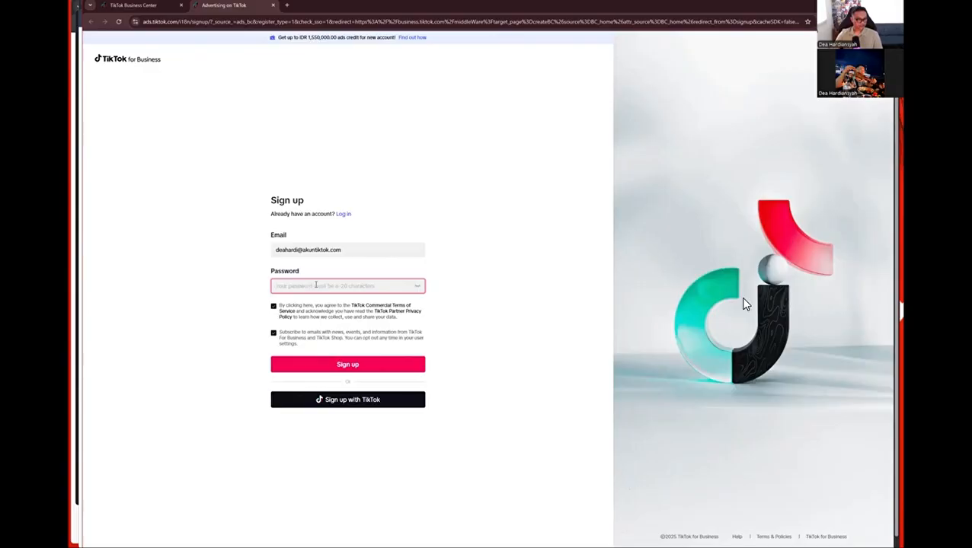
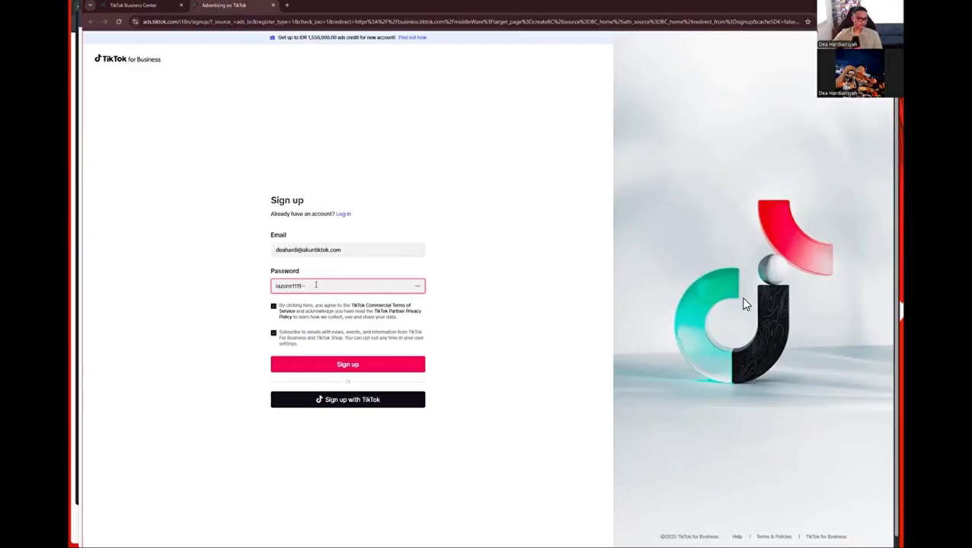
# Submit the sign-up and solve the puzzle by selecting the two objects of the same shape
pyautogui.click(515, 367)
pyautogui.click(402, 365)
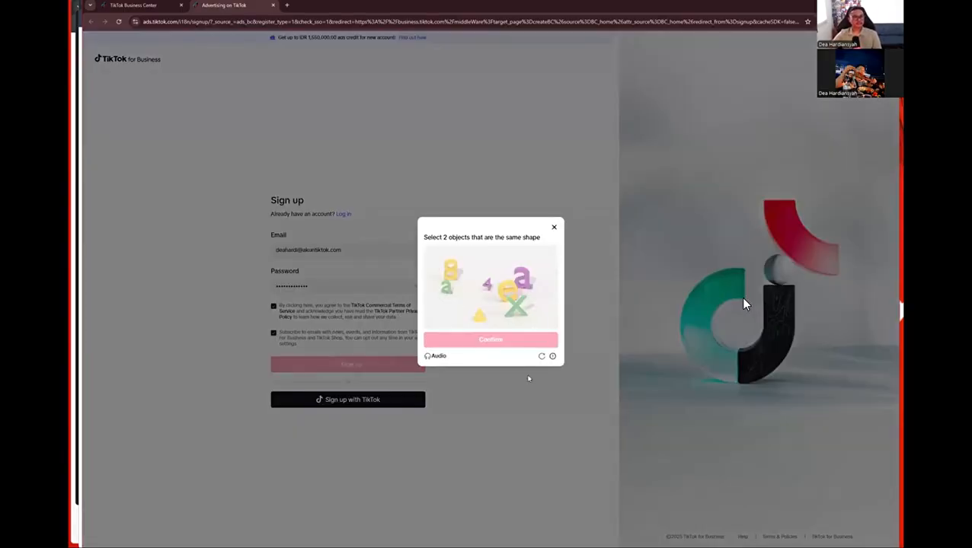
pyautogui.click(523, 278)
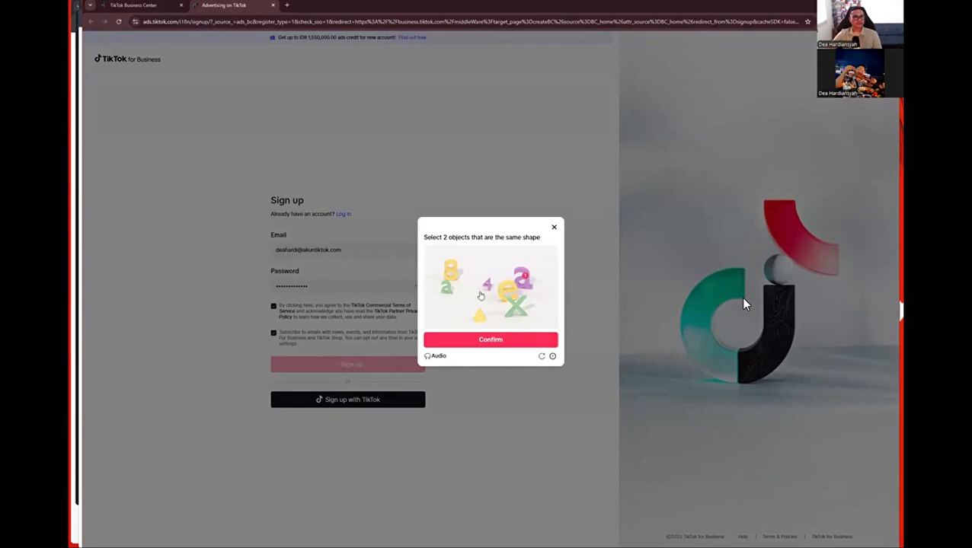
pyautogui.click(447, 292)
pyautogui.click(477, 343)
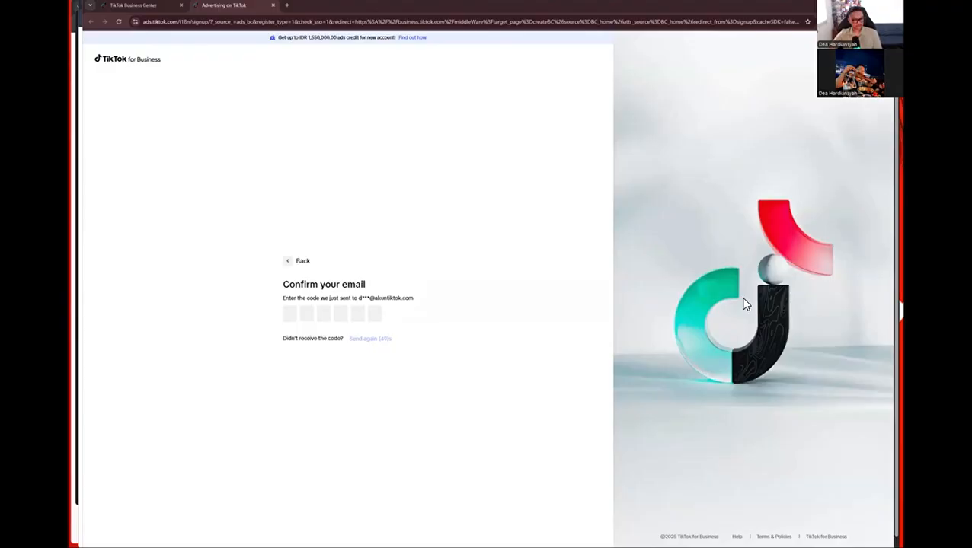
# Paste the e-mail verification code and dismiss the new-products tip
pyautogui.click(291, 312)
pyautogui.hotkey('ctrl', 'v')
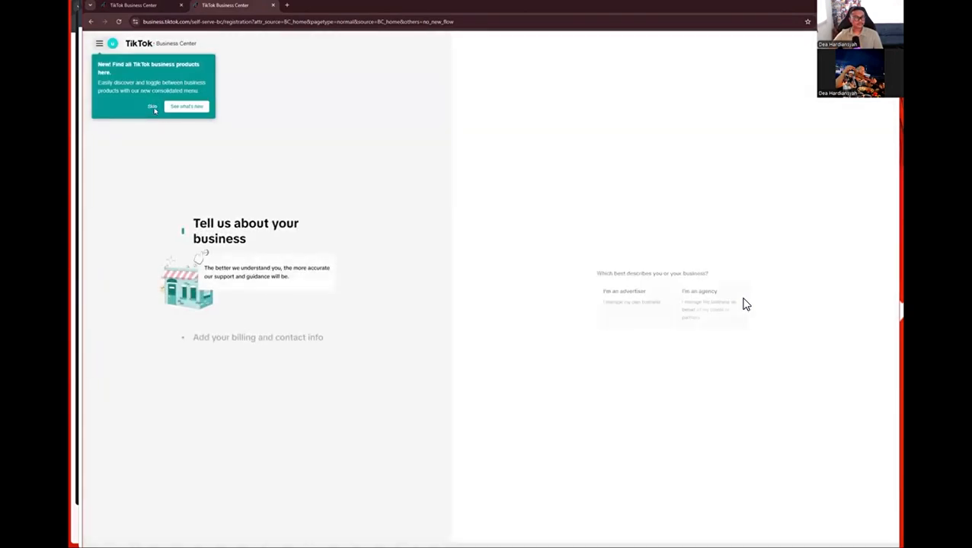
pyautogui.click(152, 106)
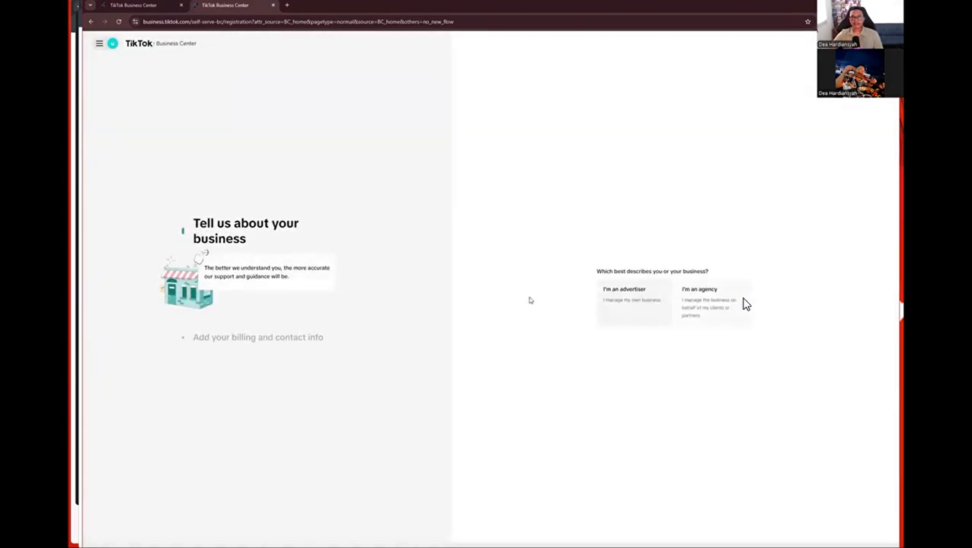
# Choose I'm an advertiser and set the country or region to Indonesia
pyautogui.click(622, 314)
pyautogui.click(681, 282)
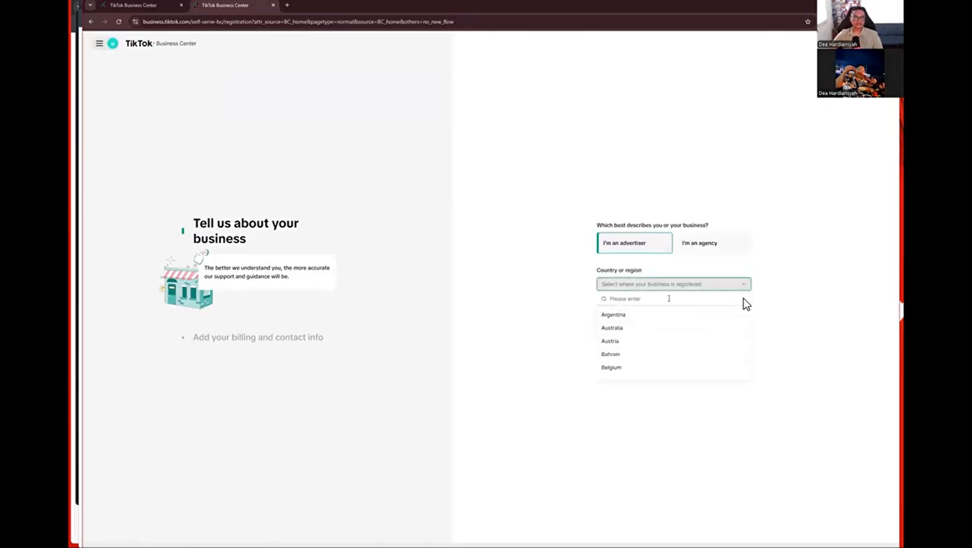
pyautogui.write('indo')
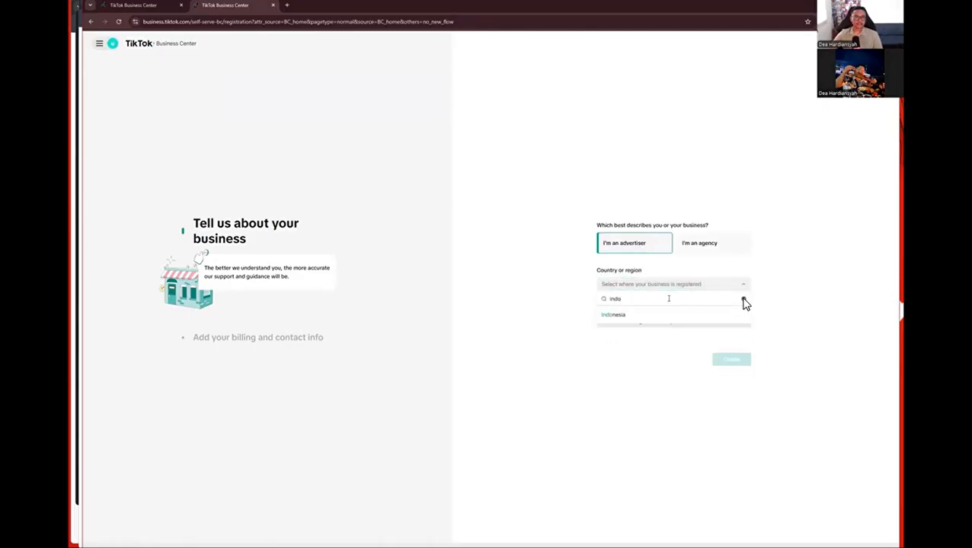
pyautogui.press('Return')
pyautogui.click(687, 284)
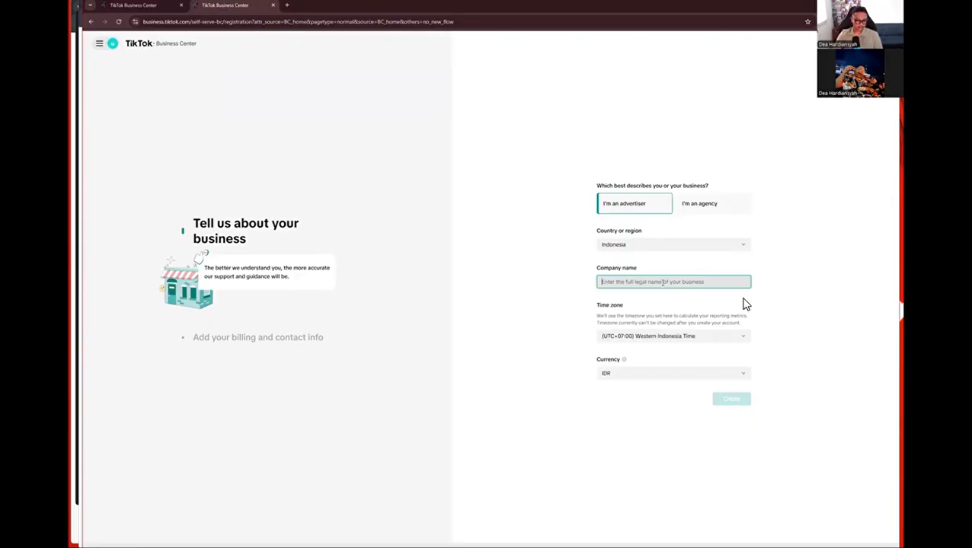
# Enter the company name and create the Business Center with time zone UTC+07:00 Western Indonesia Time and currency IDR
pyautogui.click(745, 305)
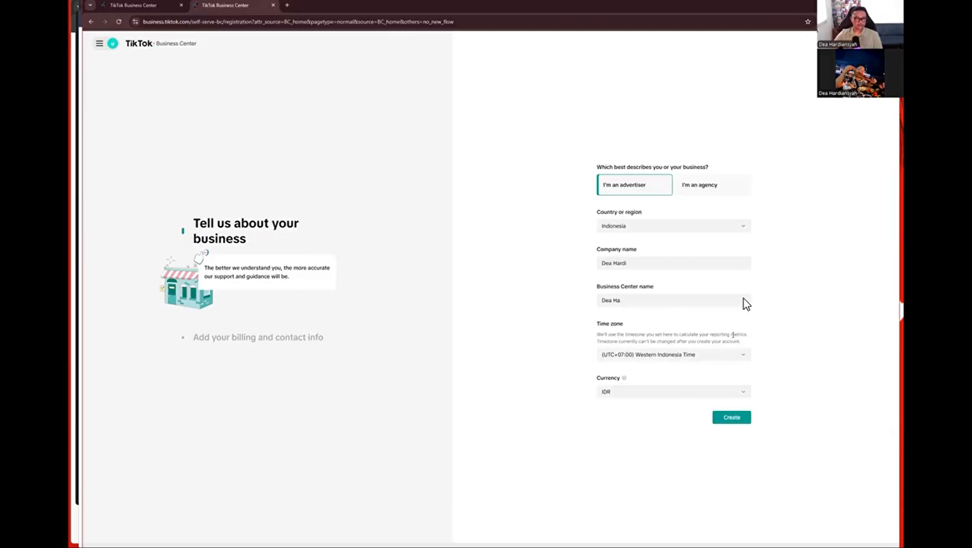
pyautogui.click(662, 363)
pyautogui.click(672, 358)
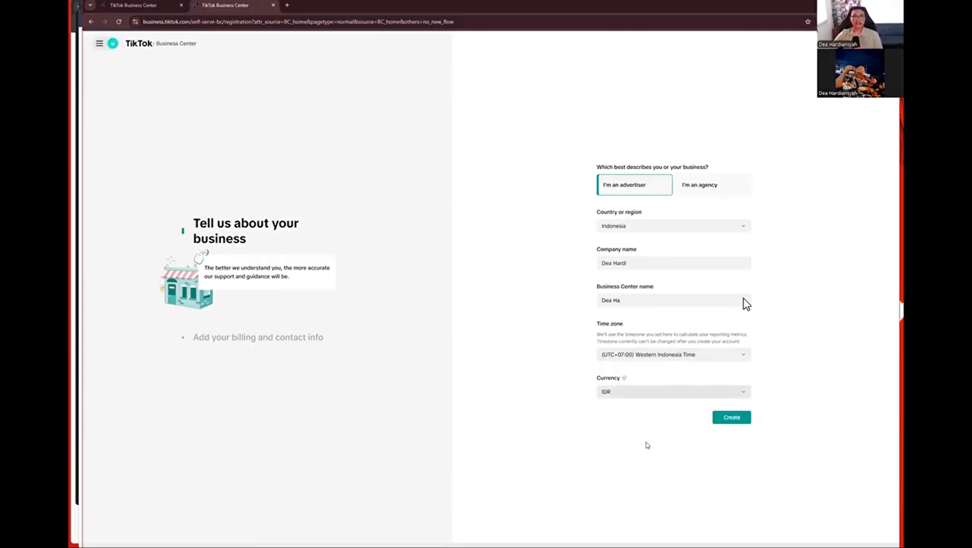
pyautogui.click(737, 423)
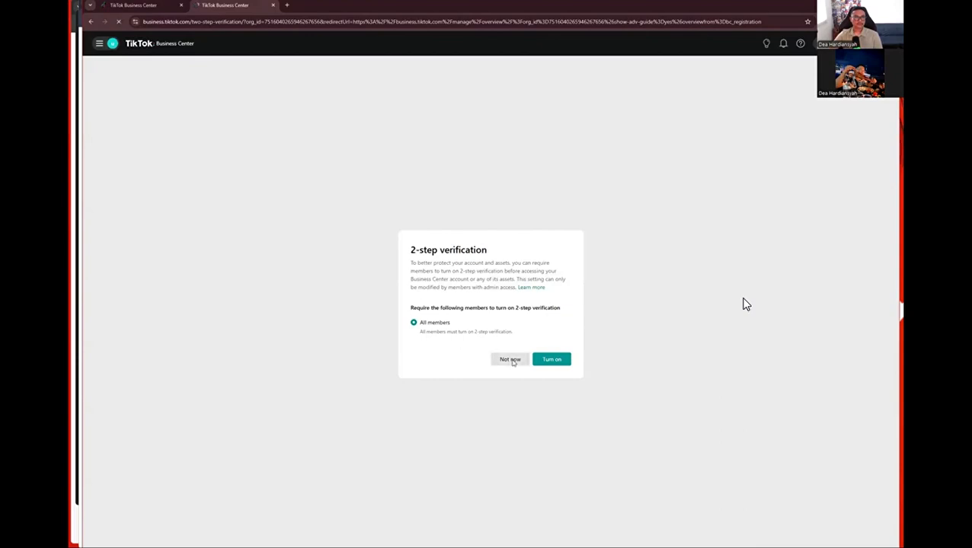
# Decline 2-step verification for now and skip the welcome tour and guide tips
pyautogui.click(511, 360)
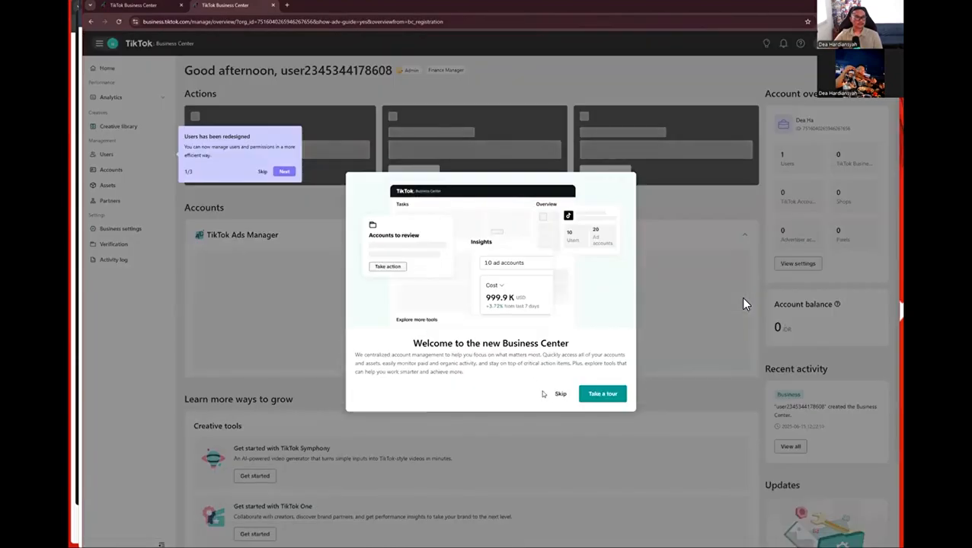
pyautogui.click(556, 394)
pyautogui.click(262, 171)
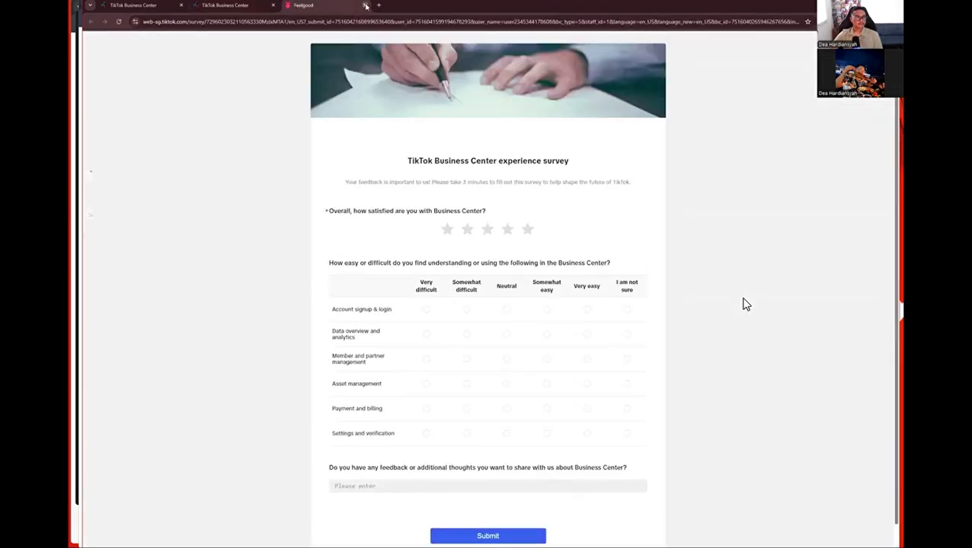
pyautogui.click(366, 6)
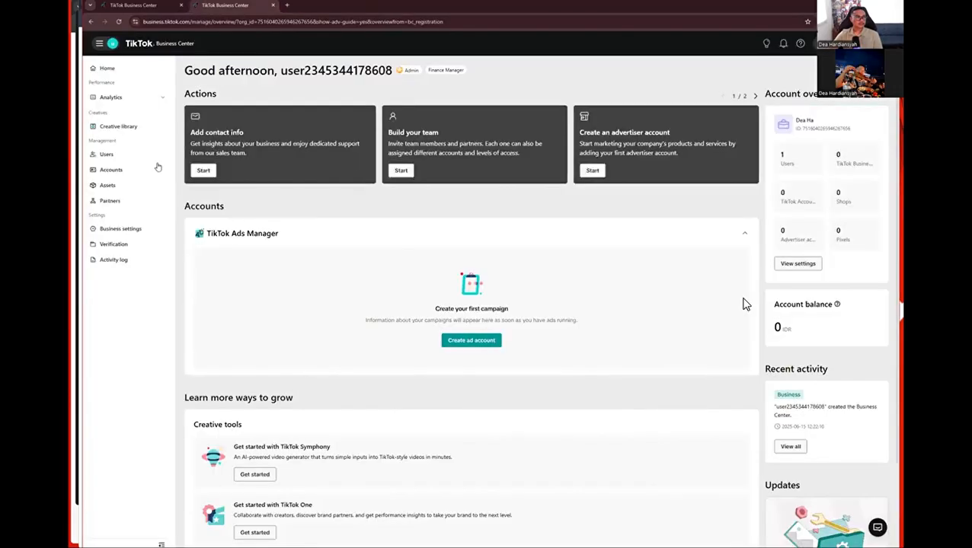
# Open Accounts and submit contact info with industry E-commerce/Other, the contact's name and phone number
pyautogui.click(131, 173)
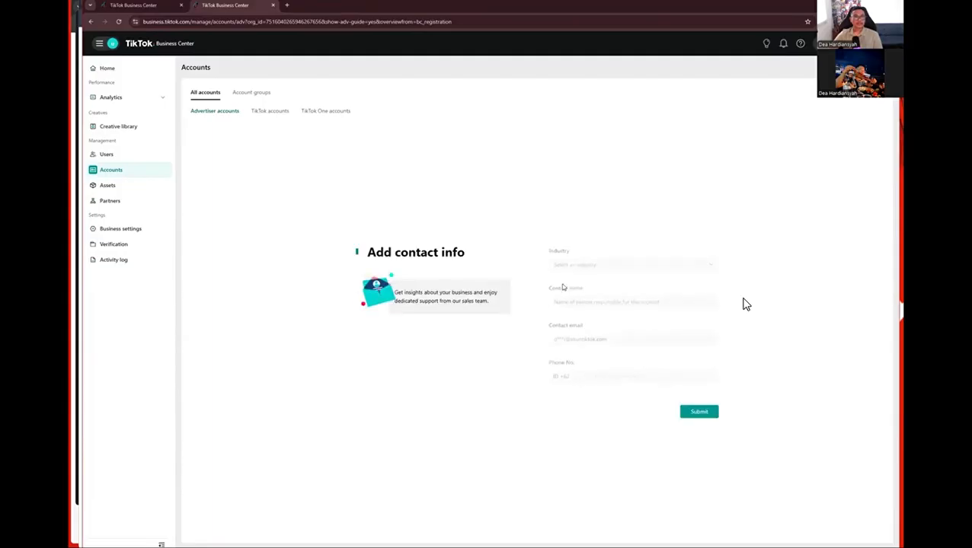
pyautogui.click(612, 262)
pyautogui.moveTo(627, 280)
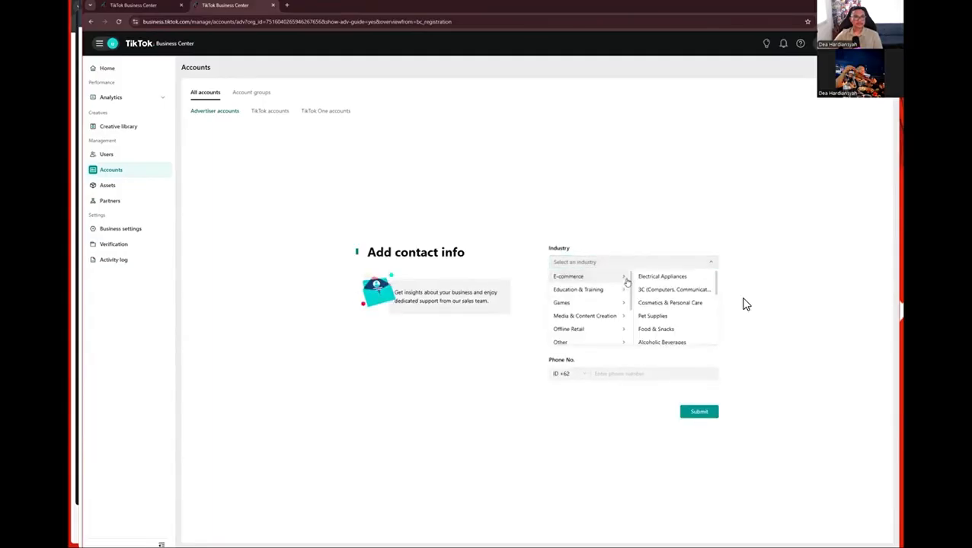
pyautogui.click(662, 338)
pyautogui.click(632, 297)
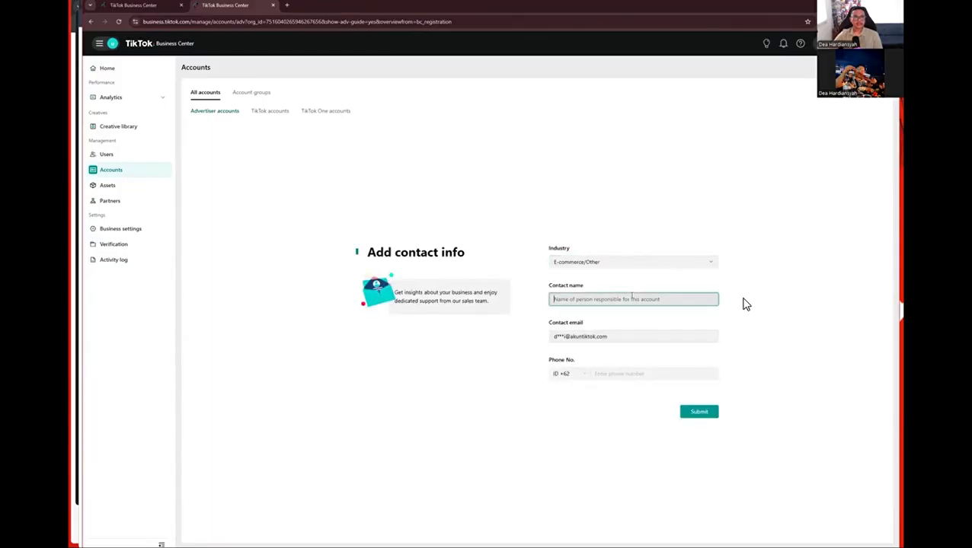
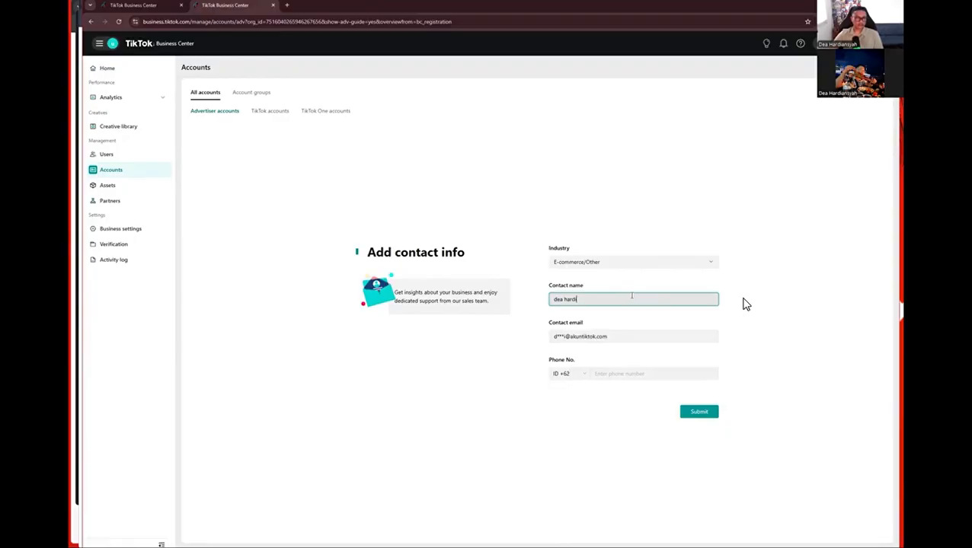
pyautogui.click(628, 372)
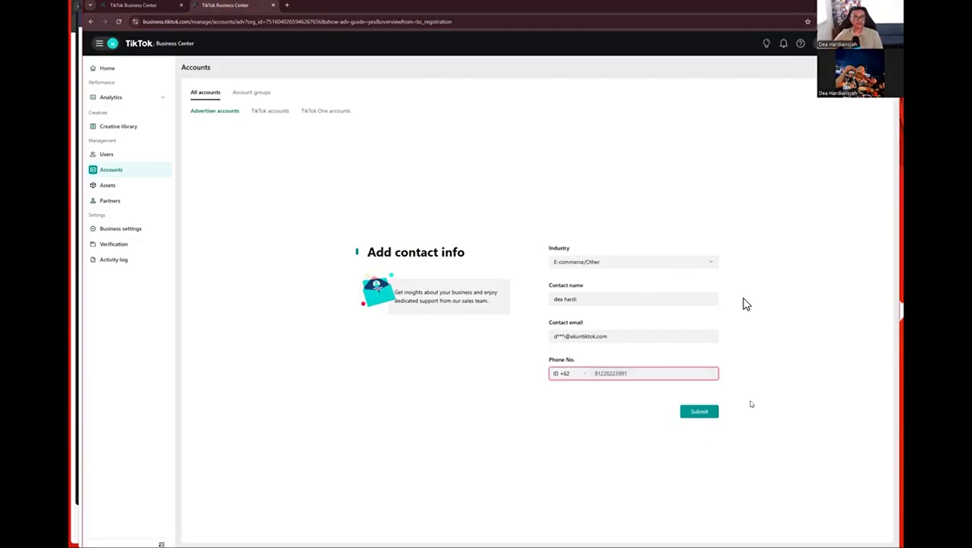
pyautogui.click(689, 410)
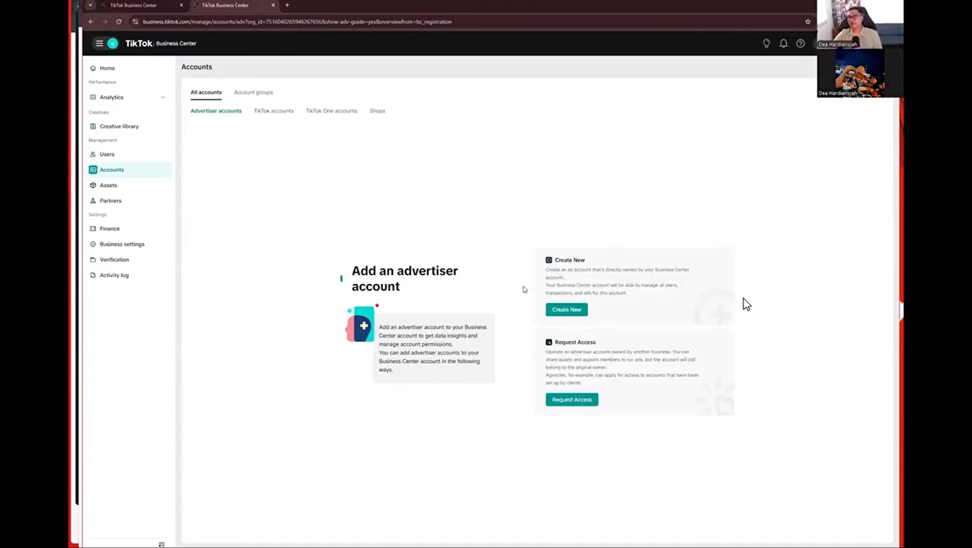
# Create a new advertiser account named Ghostaff-1 with time zone (UTC+07:00) Western Indonesia Time
pyautogui.click(567, 310)
pyautogui.click(449, 269)
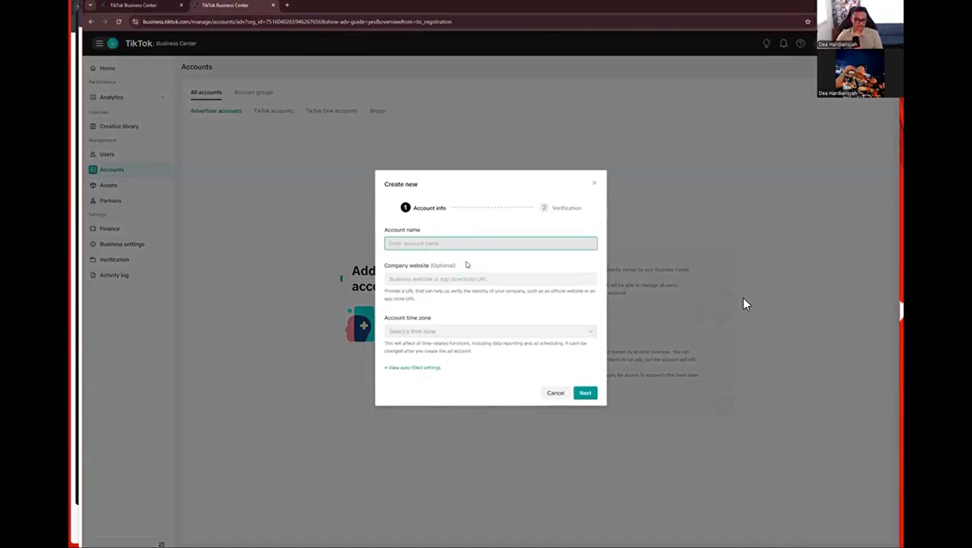
pyautogui.write('G')
pyautogui.click(529, 230)
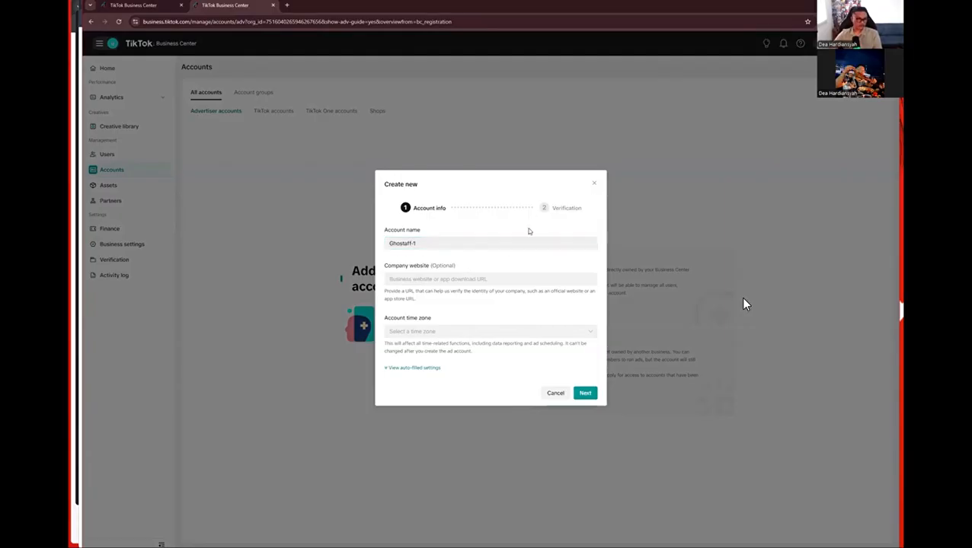
pyautogui.click(478, 332)
pyautogui.write('indone')
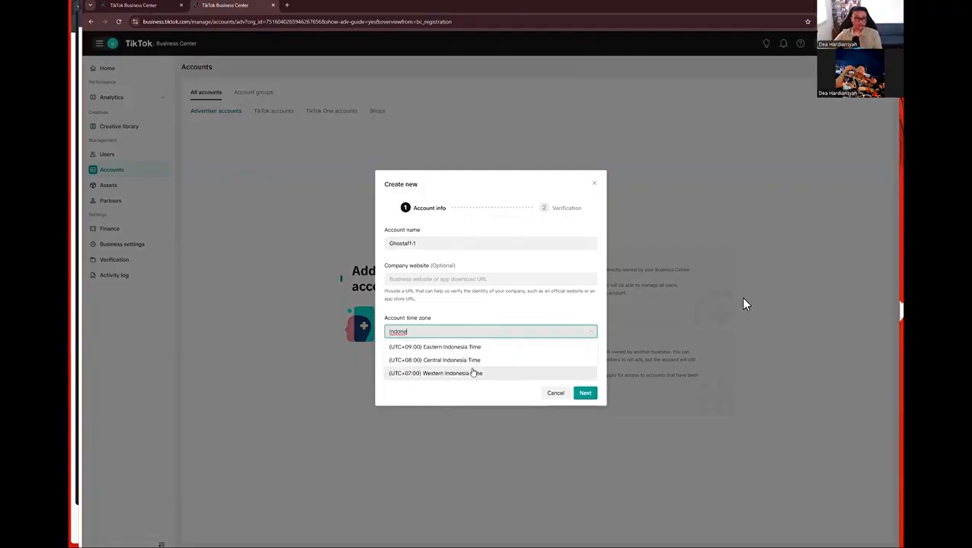
pyautogui.click(474, 373)
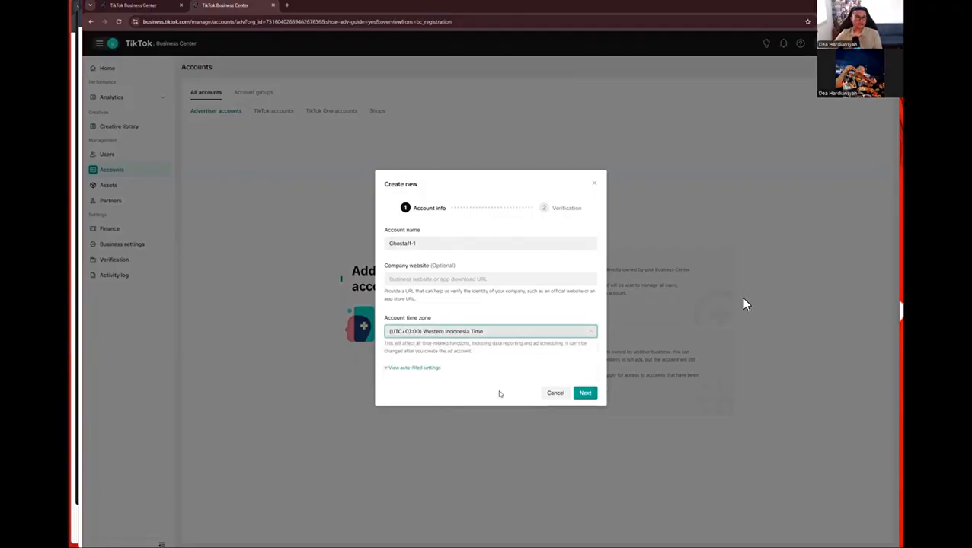
pyautogui.click(587, 400)
pyautogui.click(587, 385)
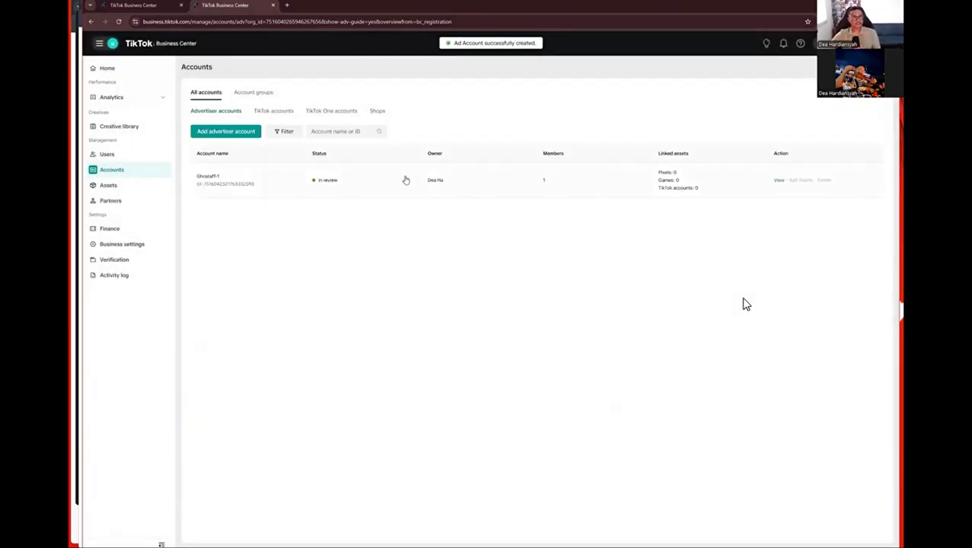
# Add a second new advertiser account named Ghostaff-2 with time zone (UTC+07:00) Western Indonesia Time
pyautogui.click(240, 137)
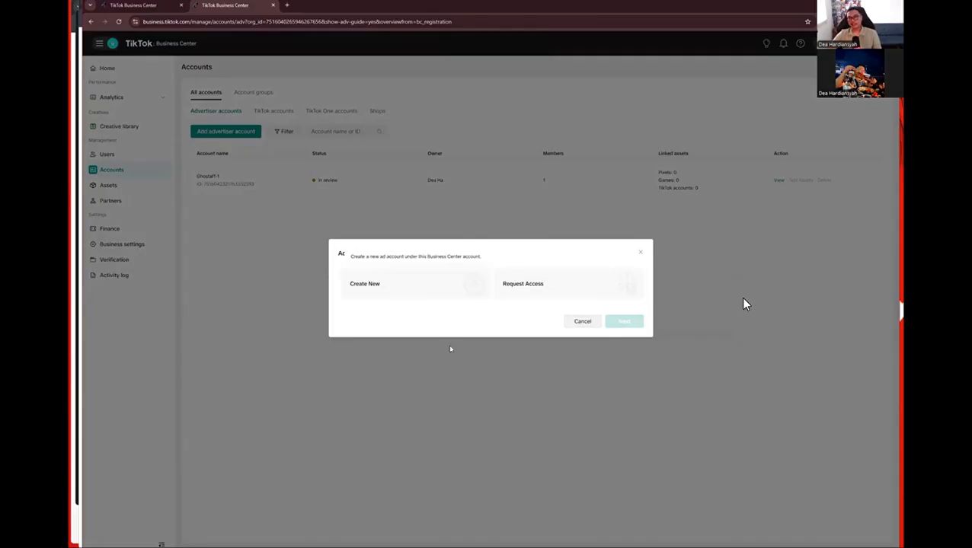
pyautogui.click(430, 285)
pyautogui.click(624, 322)
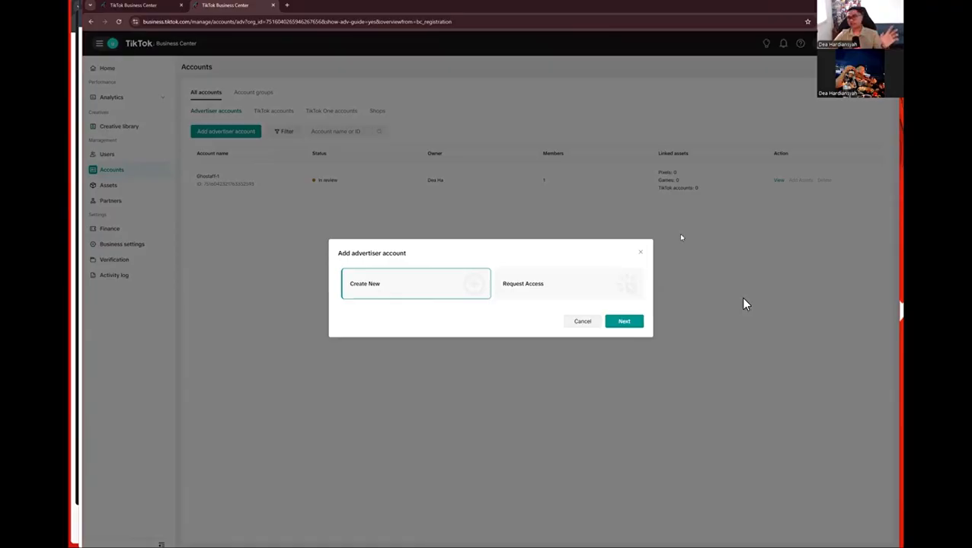
pyautogui.click(631, 323)
pyautogui.click(476, 244)
pyautogui.write('Ghost')
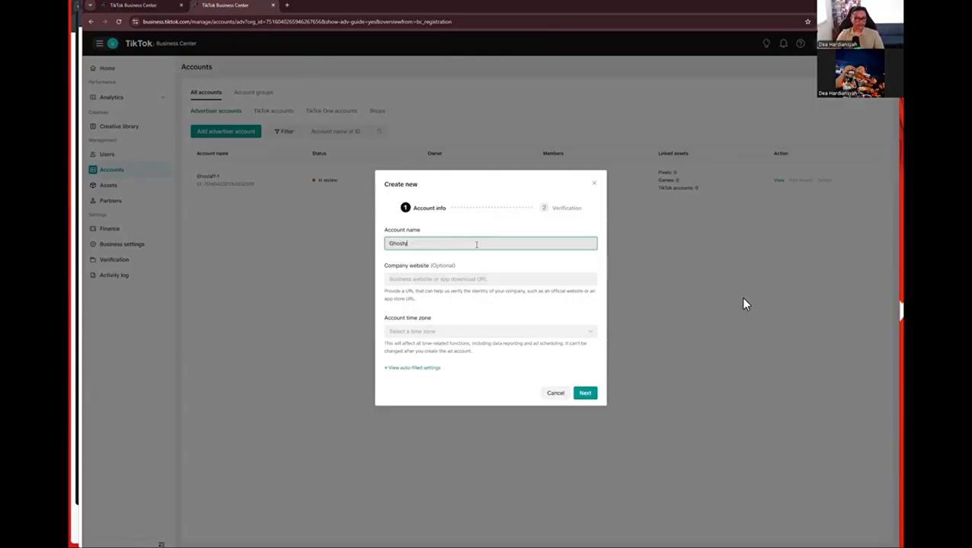
pyautogui.write('aff-2')
pyautogui.click(466, 335)
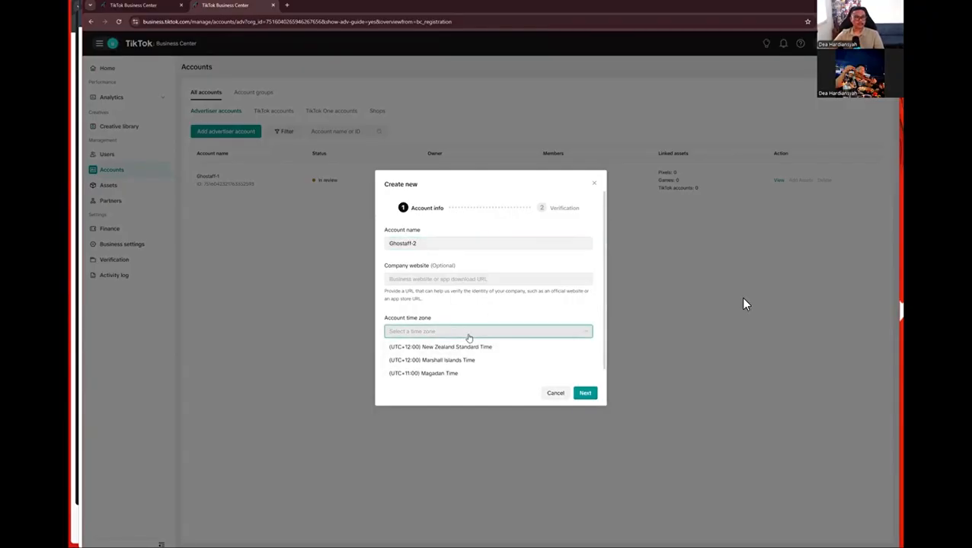
pyautogui.write('indone')
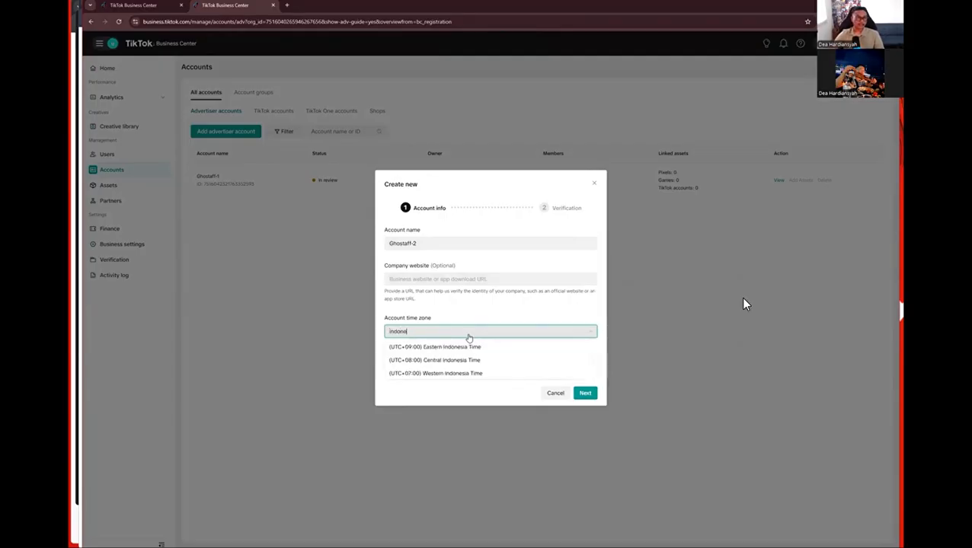
pyautogui.click(448, 373)
pyautogui.click(585, 393)
pyautogui.click(588, 384)
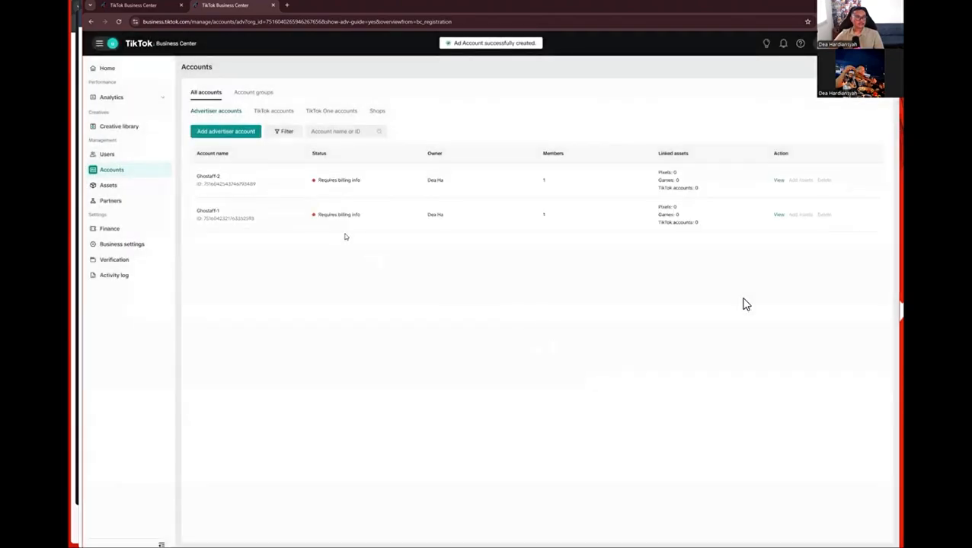
# Create a third advertiser account named Ghostaff-3 with time zone (UTC+07:00) Western Indonesia Time
pyautogui.click(245, 132)
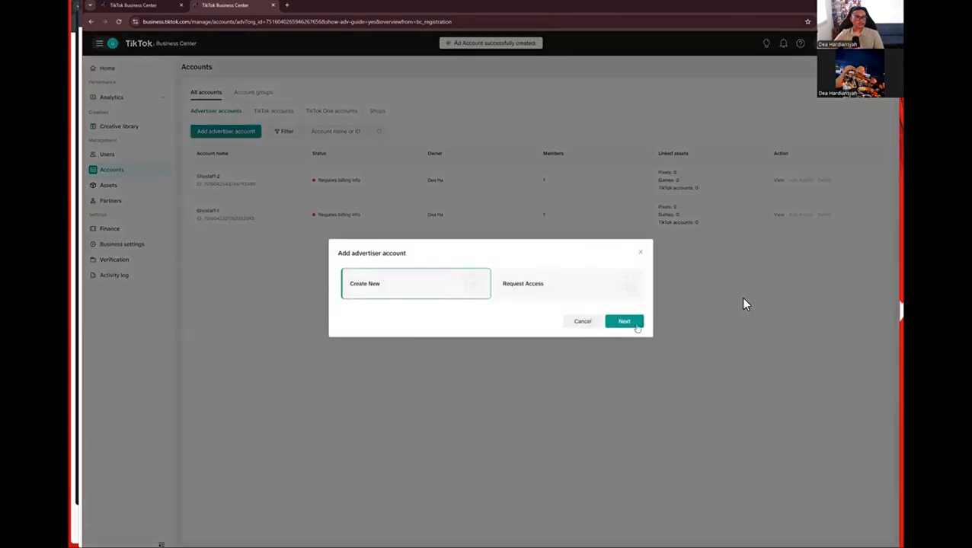
pyautogui.click(624, 316)
pyautogui.click(483, 242)
pyautogui.write('Ghostaff')
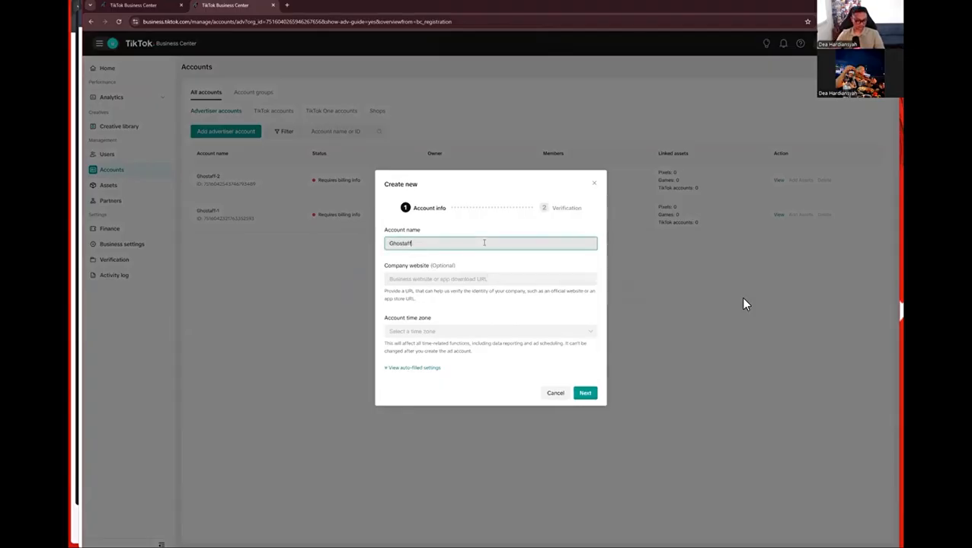
pyautogui.write('-3')
pyautogui.click(462, 331)
pyautogui.write('western')
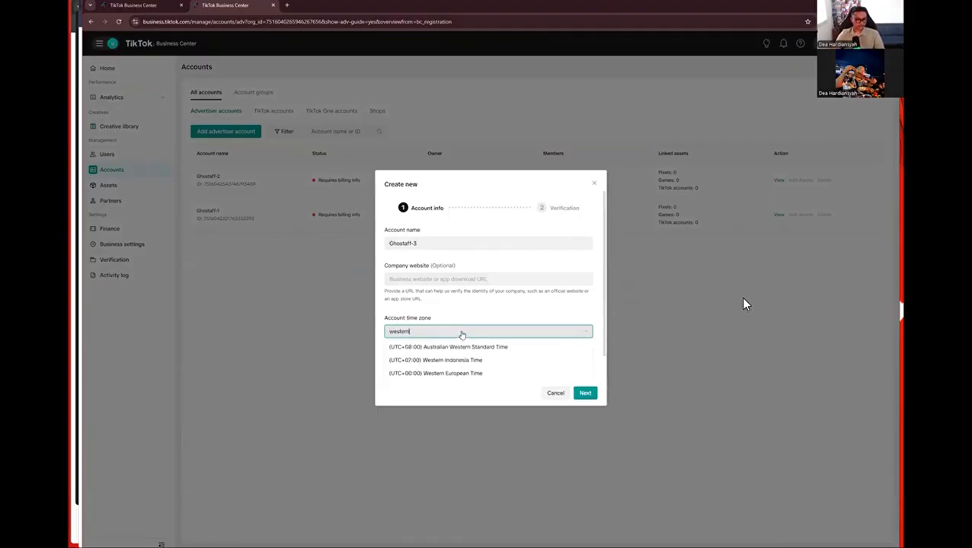
pyautogui.click(463, 360)
pyautogui.click(583, 394)
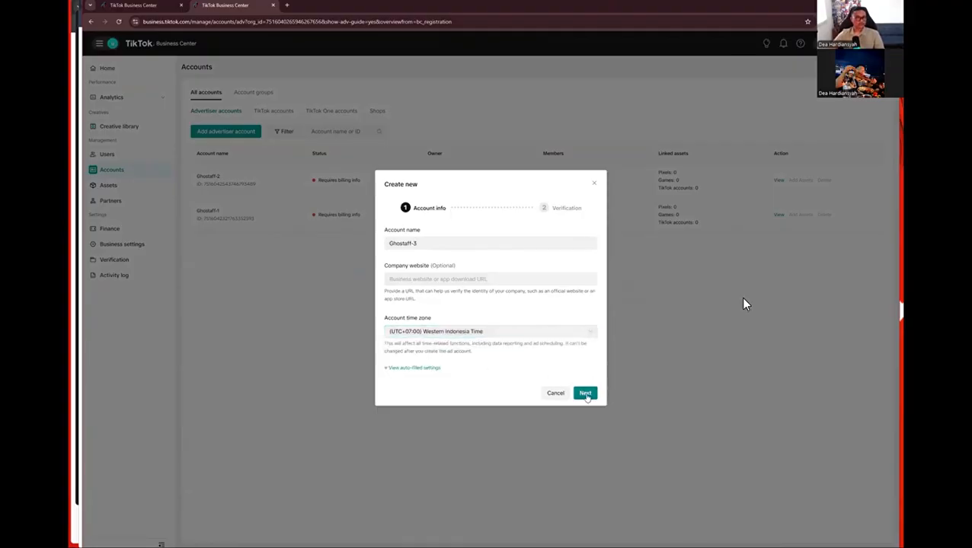
pyautogui.click(587, 385)
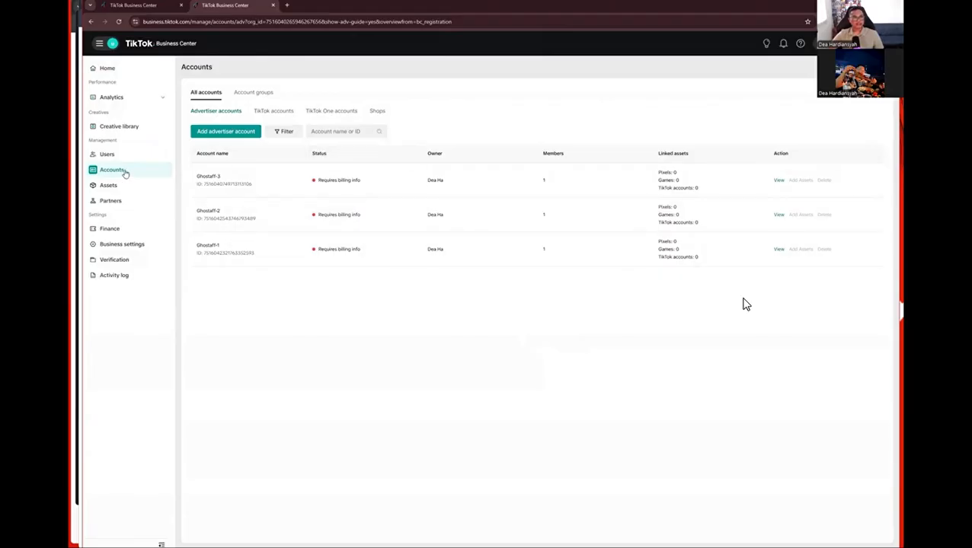
# Open billing setup under Finance and set the business address state/province to West Java
pyautogui.click(119, 234)
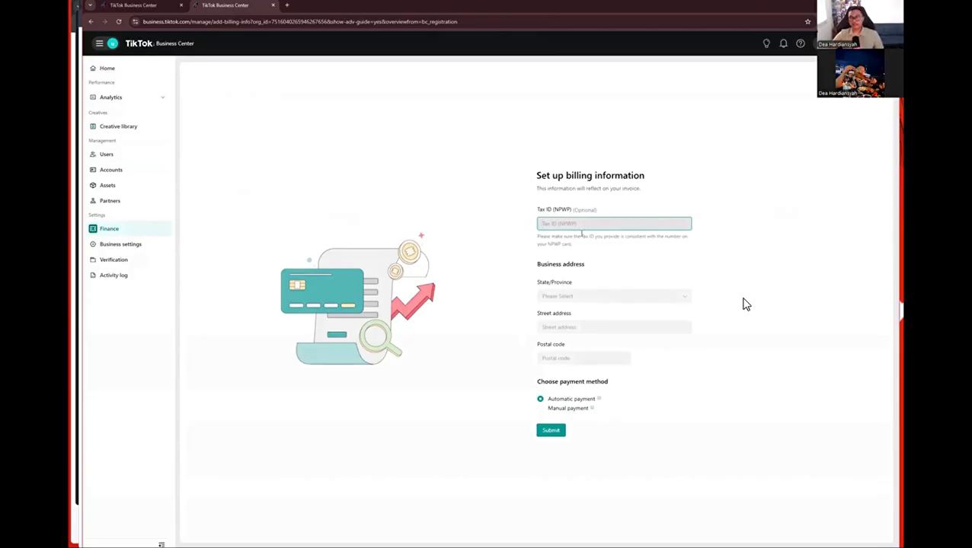
pyautogui.click(588, 303)
pyautogui.write('ind')
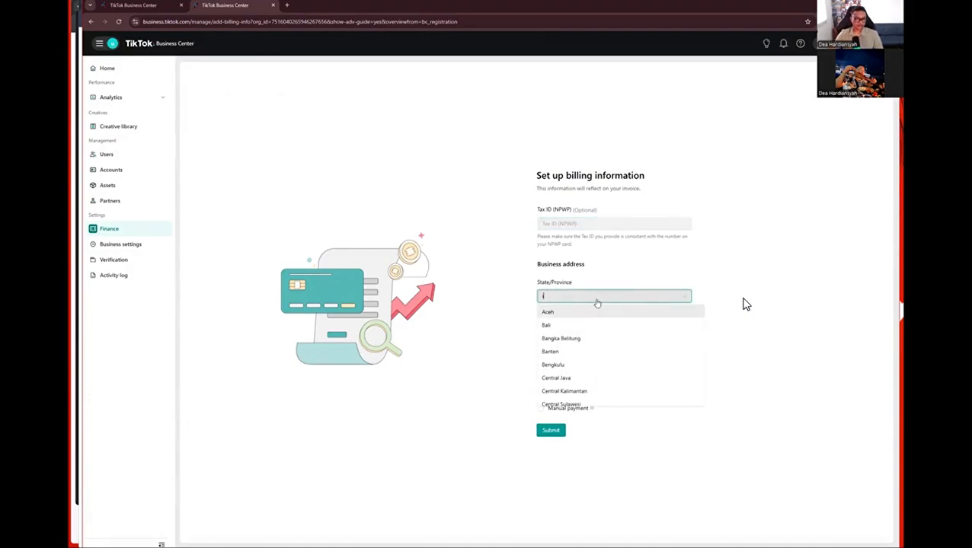
pyautogui.press('BackSpace')
pyautogui.press('BackSpace')
pyautogui.press('BackSpace')
pyautogui.write('band')
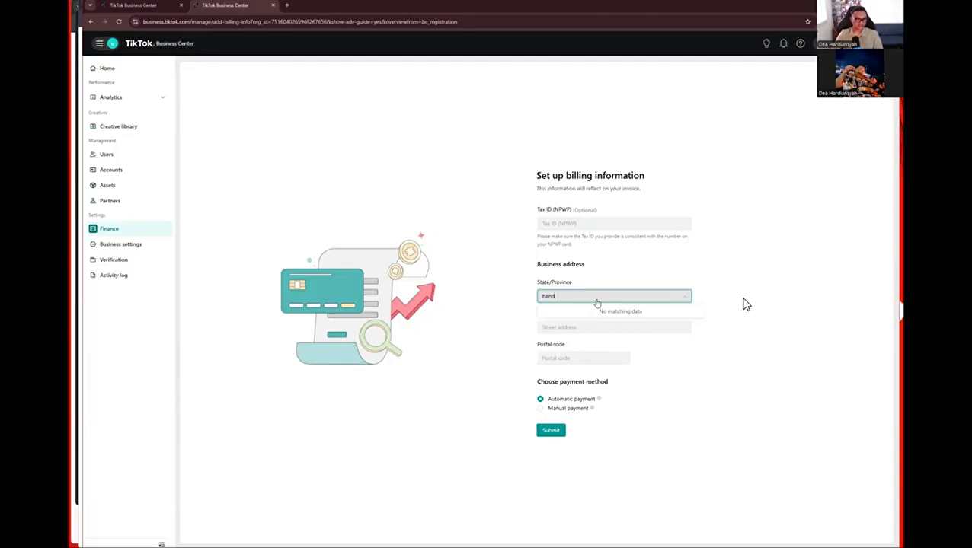
pyautogui.press('BackSpace')
pyautogui.press('BackSpace')
pyautogui.press('BackSpace')
pyautogui.press('BackSpace')
pyautogui.write('we')
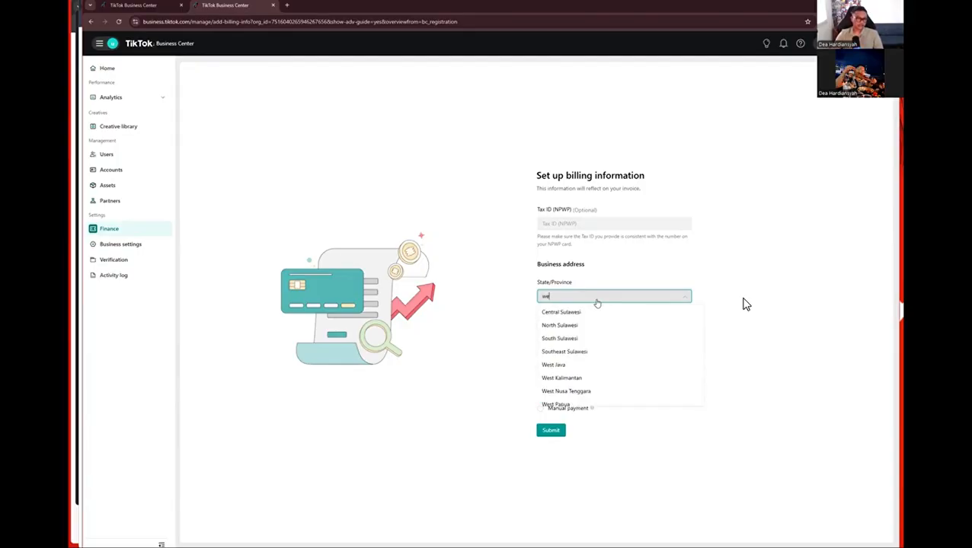
pyautogui.click(572, 364)
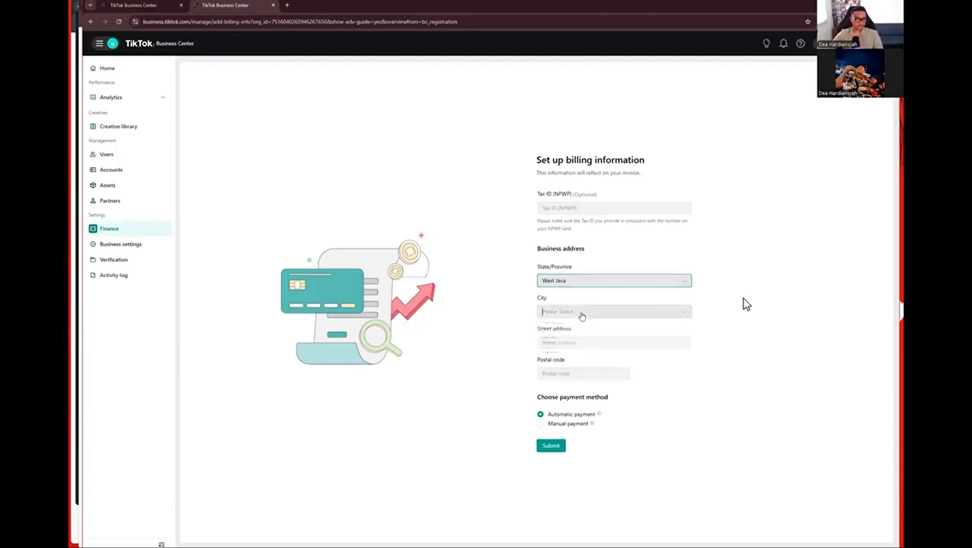
# Set the city to Bandung and fill in the street address and postal code
pyautogui.click(579, 312)
pyautogui.click(573, 326)
pyautogui.click(573, 344)
pyautogui.write('Bandung')
pyautogui.click(586, 376)
pyautogui.write('40552')
pyautogui.click(754, 400)
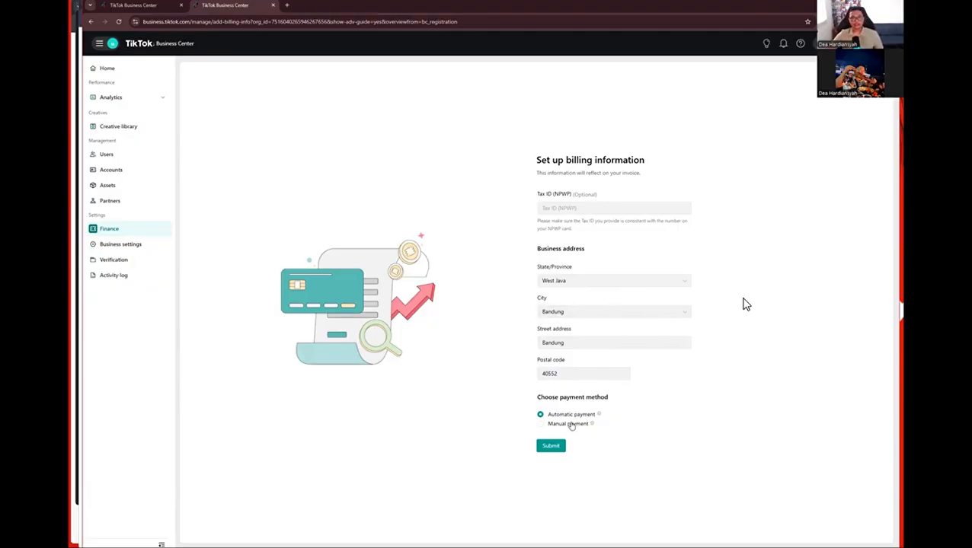
pyautogui.moveTo(600, 416)
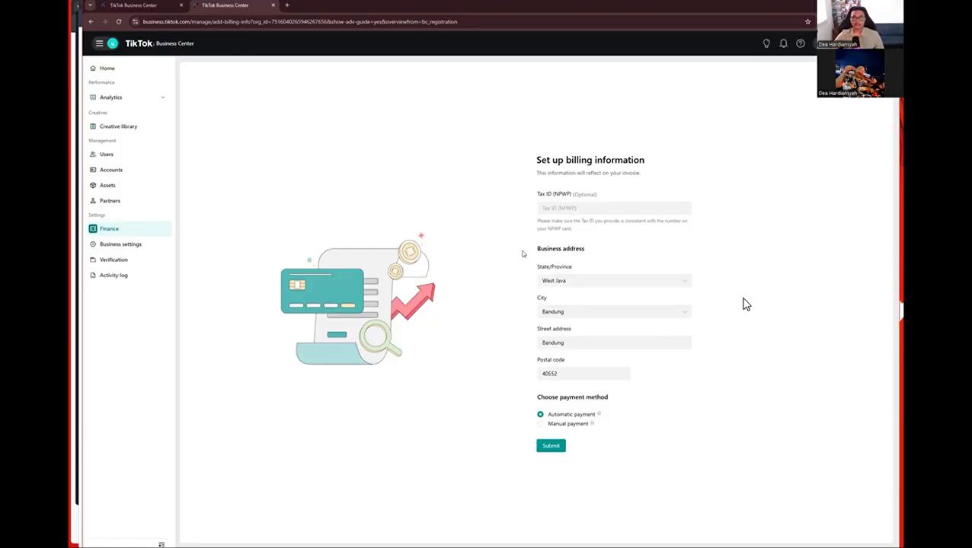
# Choose manual payment as the payment method and submit the billing information
pyautogui.click(569, 425)
pyautogui.click(554, 448)
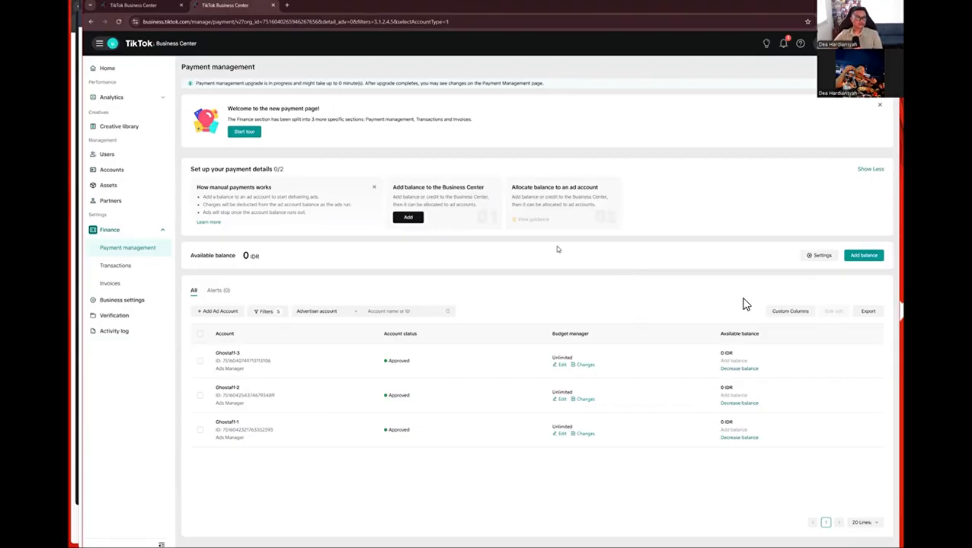
pyautogui.rightClick(745, 304)
pyautogui.click(650, 167)
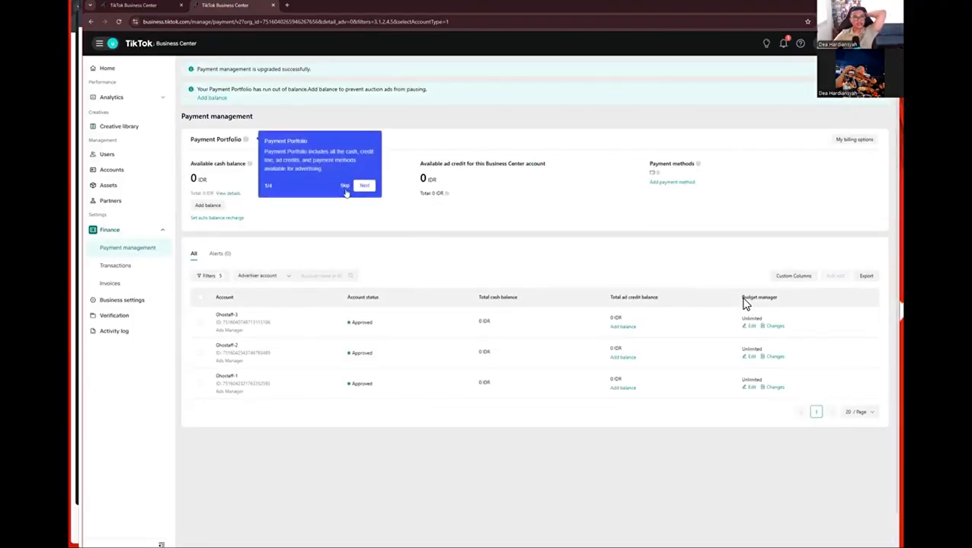
# Skip the Payment Portfolio tour and add a balance of 100000 IDR
pyautogui.click(344, 186)
pyautogui.click(196, 204)
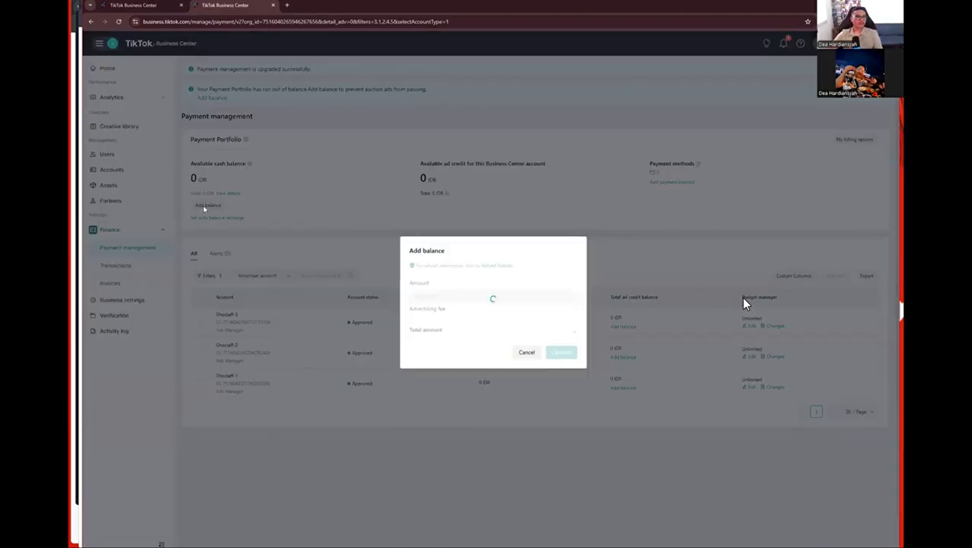
pyautogui.click(449, 291)
pyautogui.write('100,0')
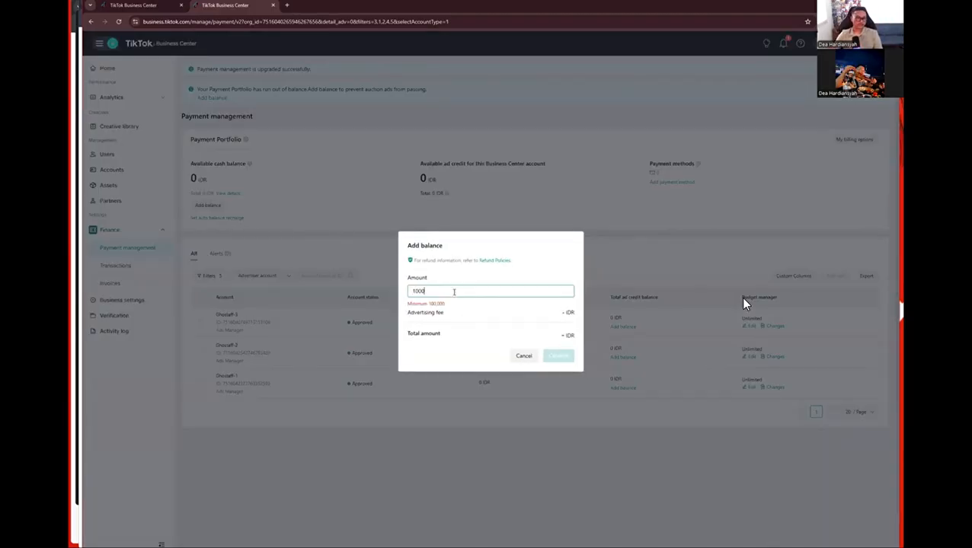
pyautogui.write('00')
pyautogui.click(553, 357)
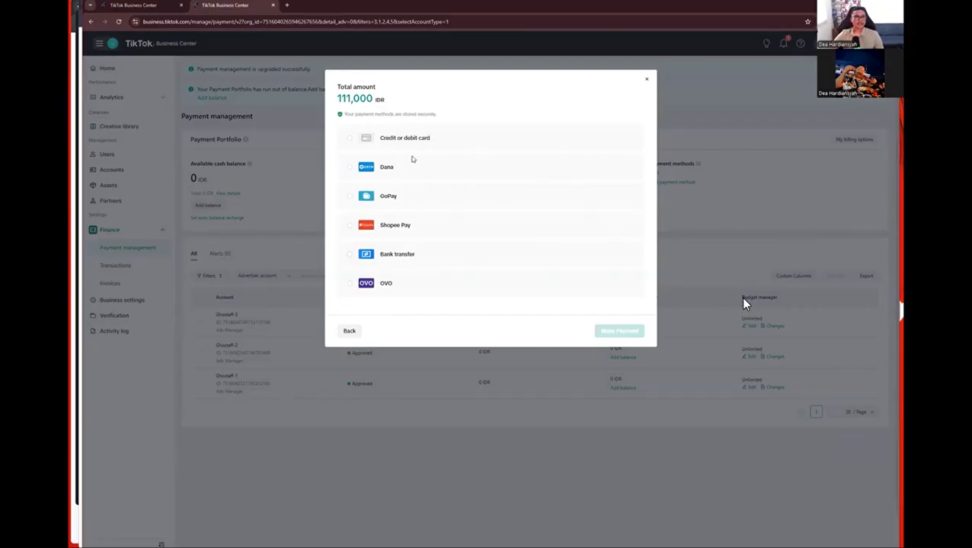
# Pay the balance by bank transfer through BCA and close the payment code and success dialogs
pyautogui.click(417, 261)
pyautogui.click(394, 298)
pyautogui.click(618, 414)
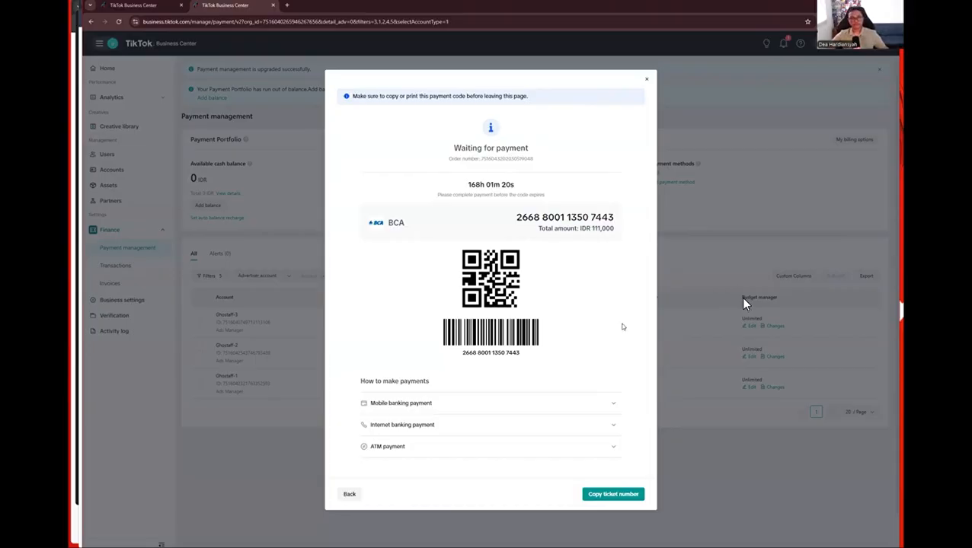
pyautogui.click(646, 79)
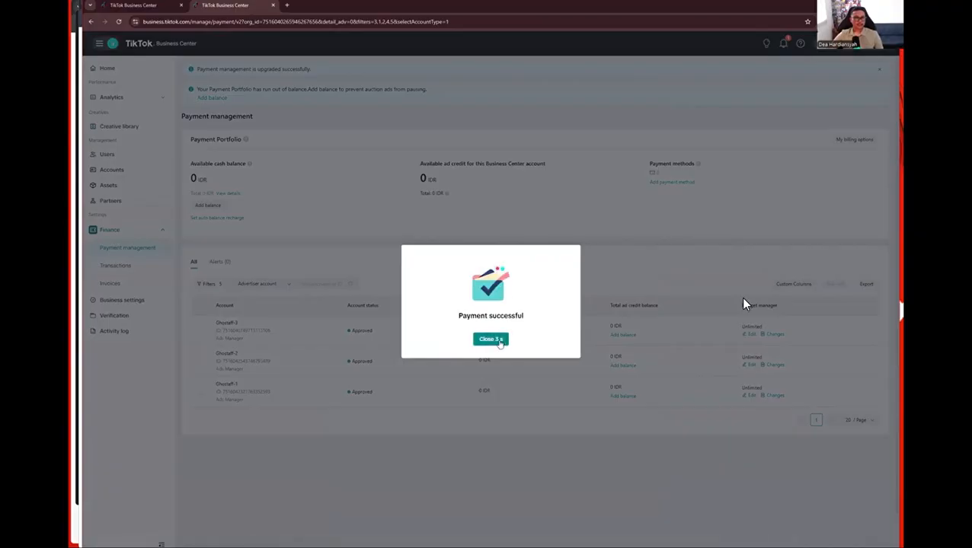
pyautogui.click(500, 340)
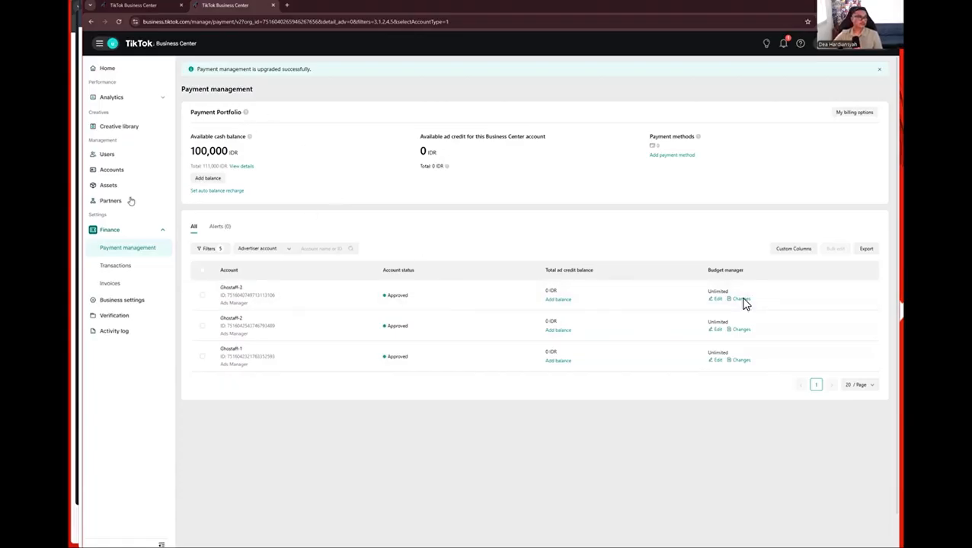
# Request ad delivery access for a TikTok account with all six permissions enabled and generate the QR code
pyautogui.click(112, 170)
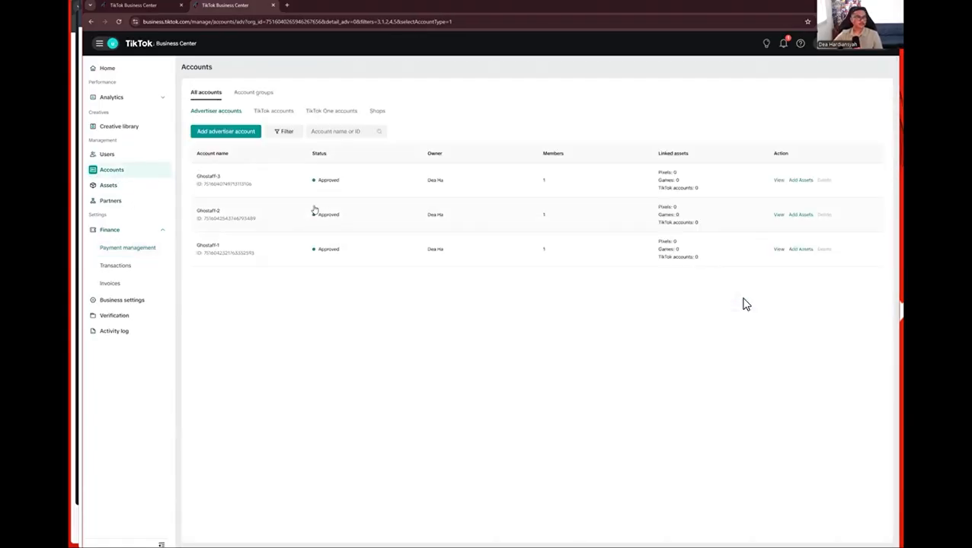
pyautogui.click(272, 115)
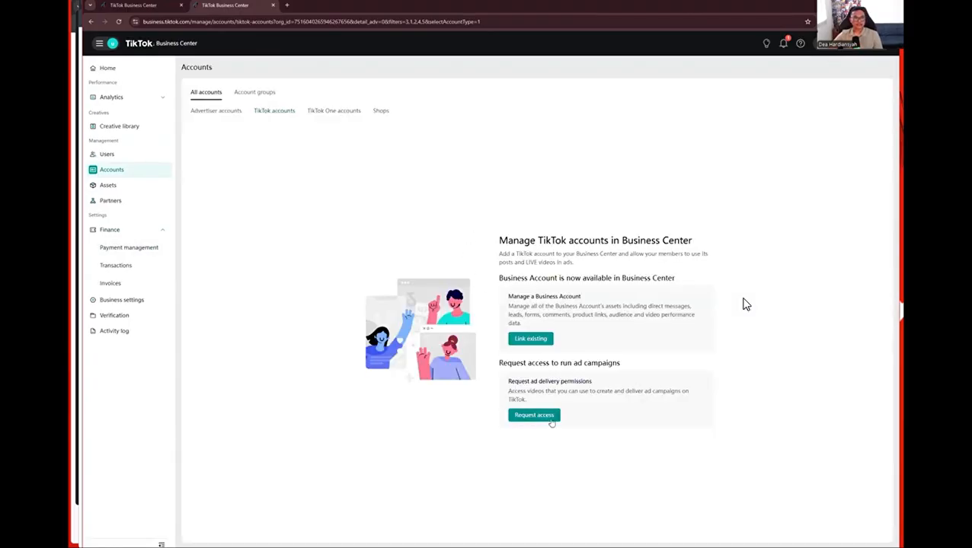
pyautogui.click(544, 420)
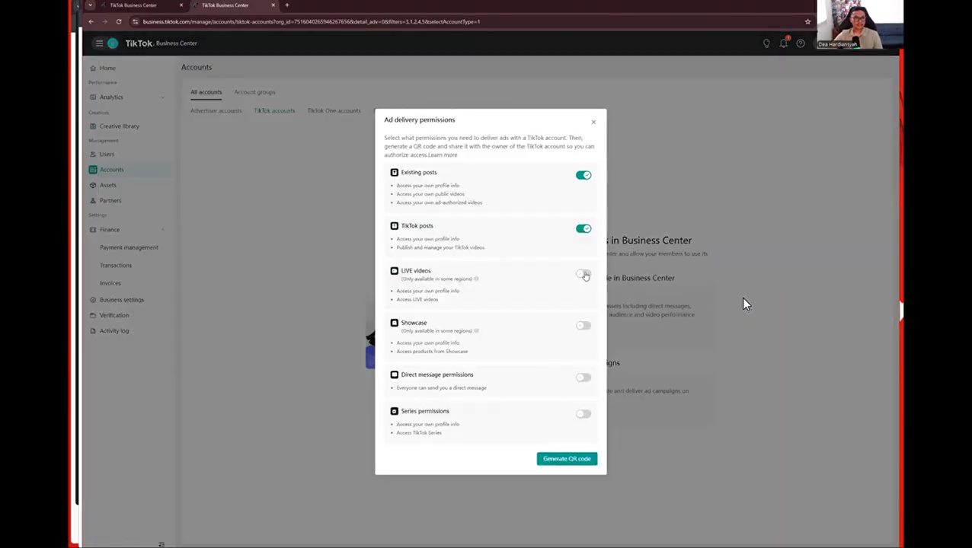
pyautogui.click(583, 275)
pyautogui.click(582, 342)
pyautogui.click(584, 393)
pyautogui.click(582, 428)
pyautogui.click(566, 473)
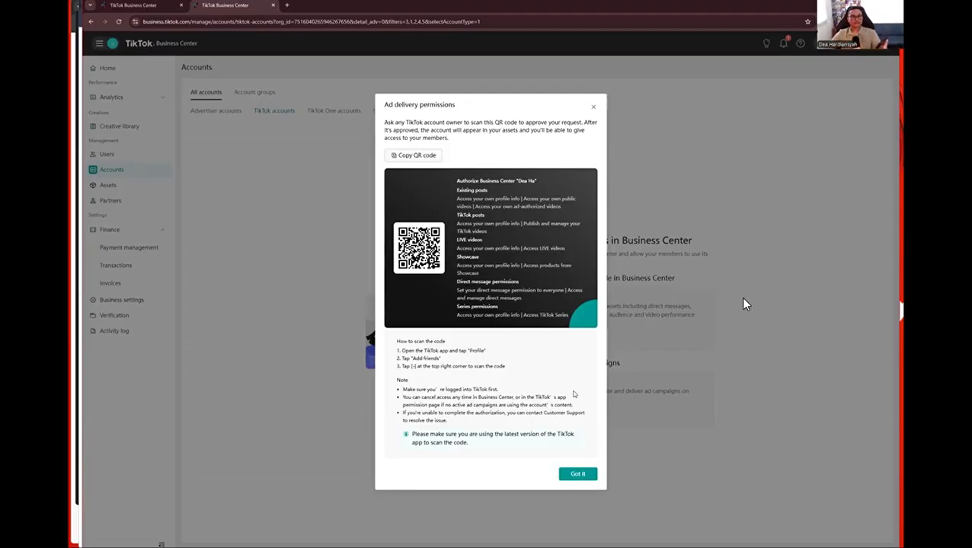
pyautogui.click(588, 476)
# Delete the linked TikTok account Penghilang tahi lalat ampuh from the Business Center
pyautogui.rightClick(614, 305)
pyautogui.click(632, 338)
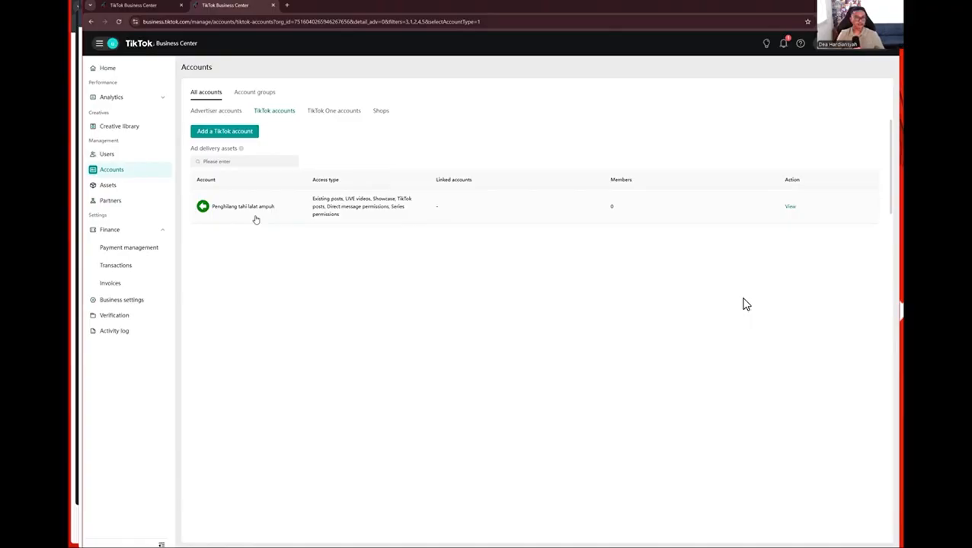
pyautogui.click(560, 198)
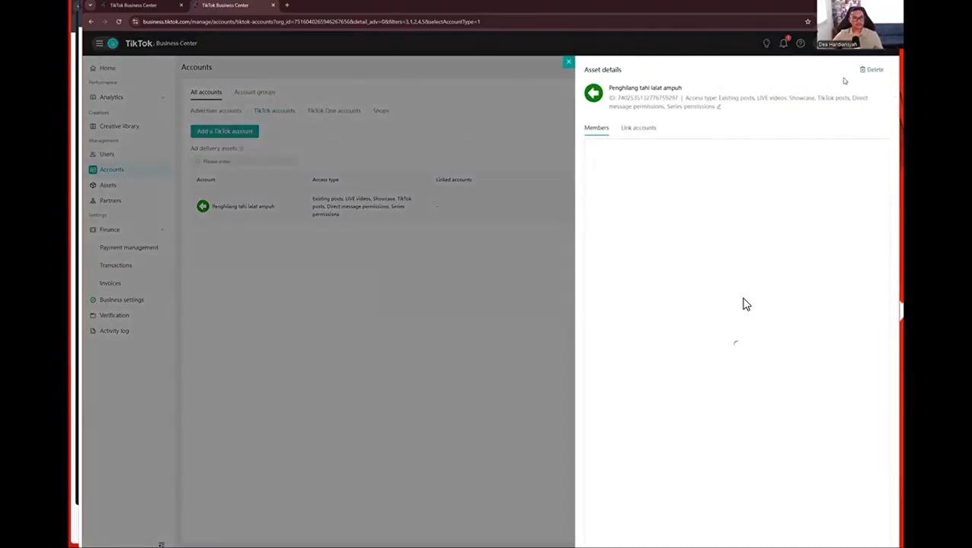
pyautogui.click(873, 69)
pyautogui.click(534, 329)
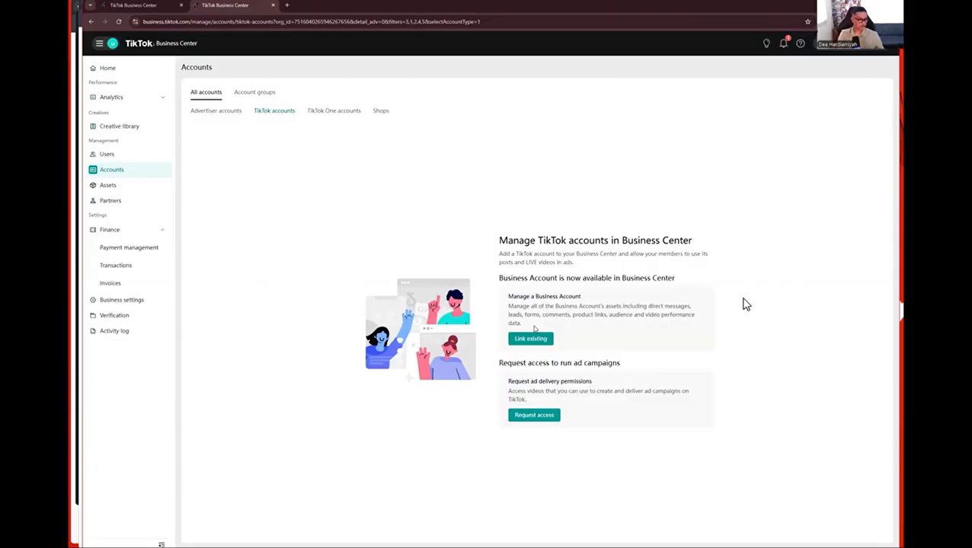
# Request ad delivery access again with all permissions enabled, generate the QR code and close it
pyautogui.click(528, 419)
pyautogui.click(584, 276)
pyautogui.click(583, 340)
pyautogui.click(584, 393)
pyautogui.click(584, 431)
pyautogui.click(577, 479)
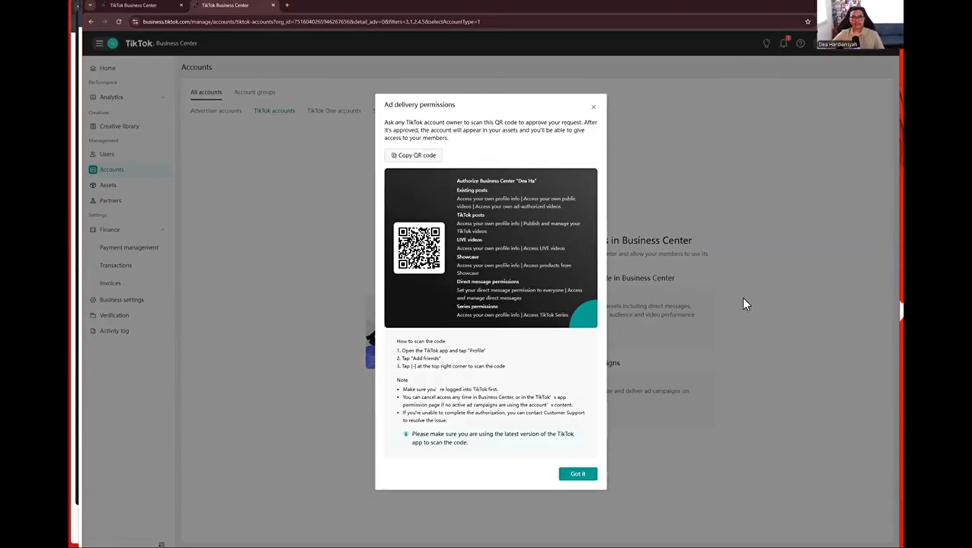
pyautogui.click(889, 22)
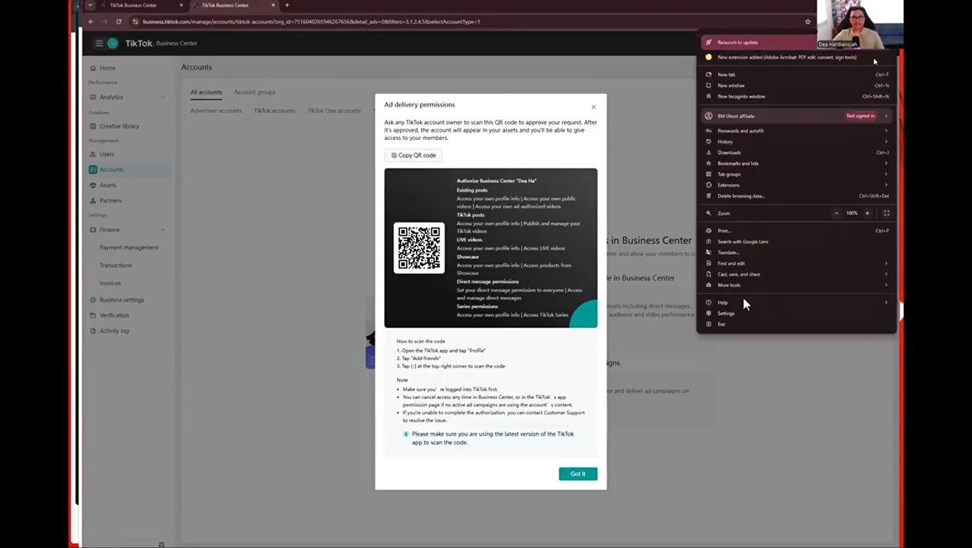
pyautogui.click(583, 244)
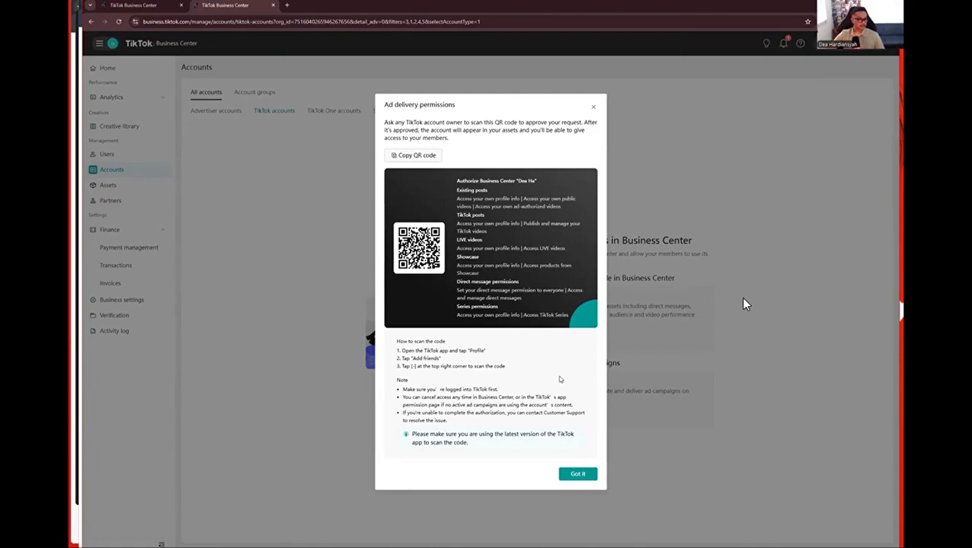
pyautogui.click(584, 476)
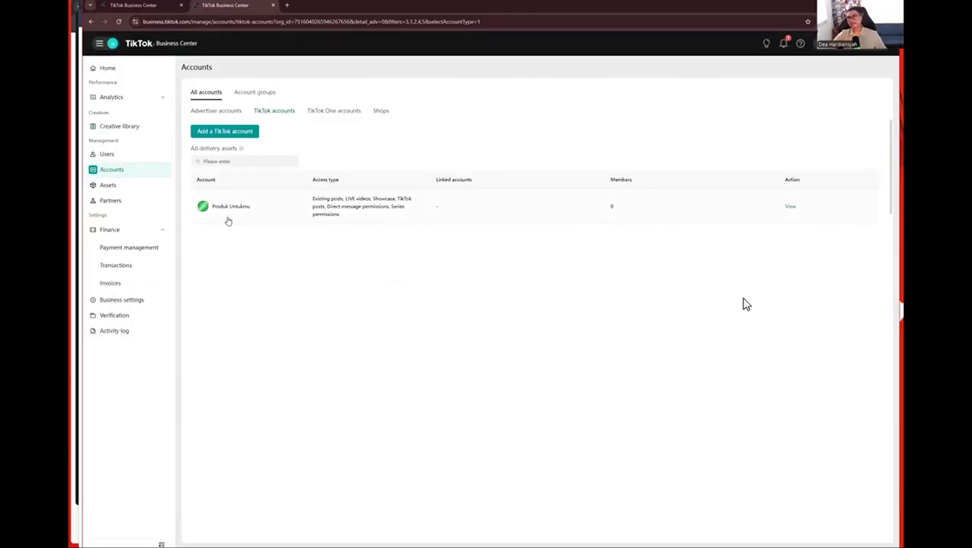
# Assign the Business Center member to the Produk Untukmu TikTok account with all permissions enabled
pyautogui.click(791, 207)
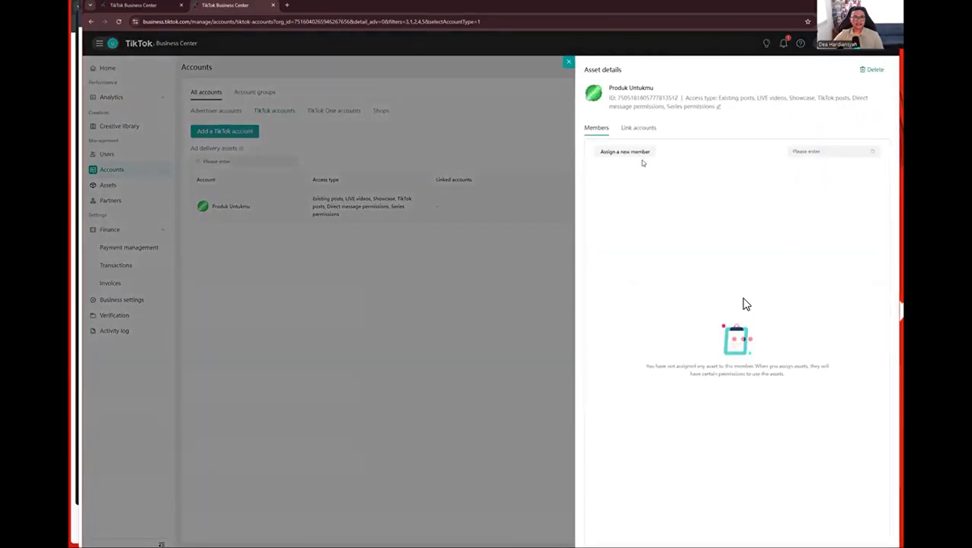
pyautogui.click(629, 152)
pyautogui.click(353, 211)
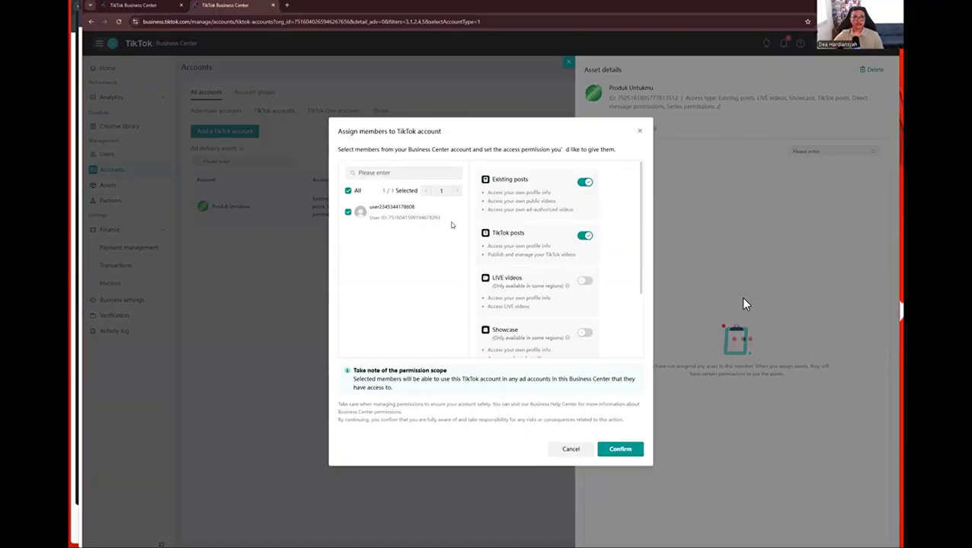
pyautogui.scroll(-3, 537, 242)
pyautogui.scroll(3, 537, 243)
pyautogui.click(581, 281)
pyautogui.scroll(-2, 581, 279)
pyautogui.click(583, 242)
pyautogui.click(585, 292)
pyautogui.click(584, 329)
pyautogui.click(621, 450)
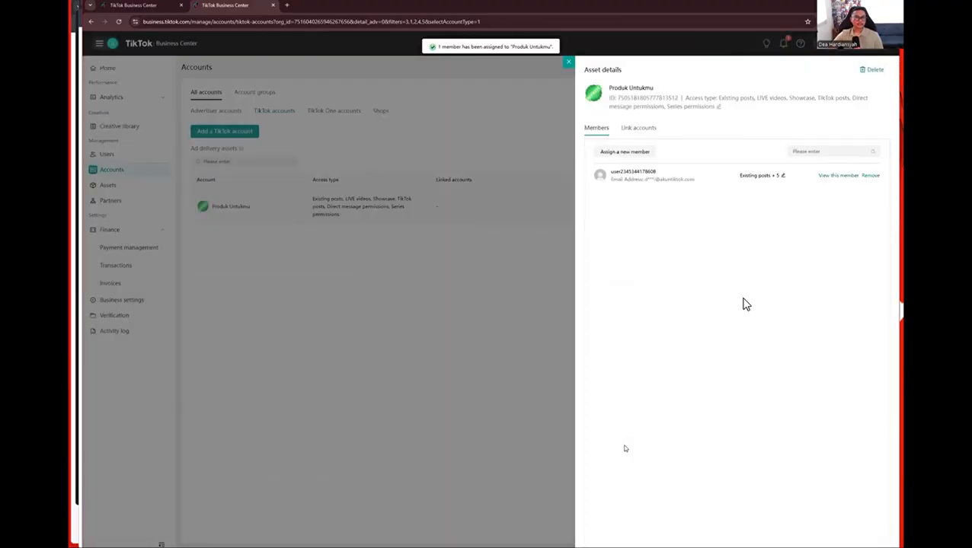
pyautogui.click(568, 64)
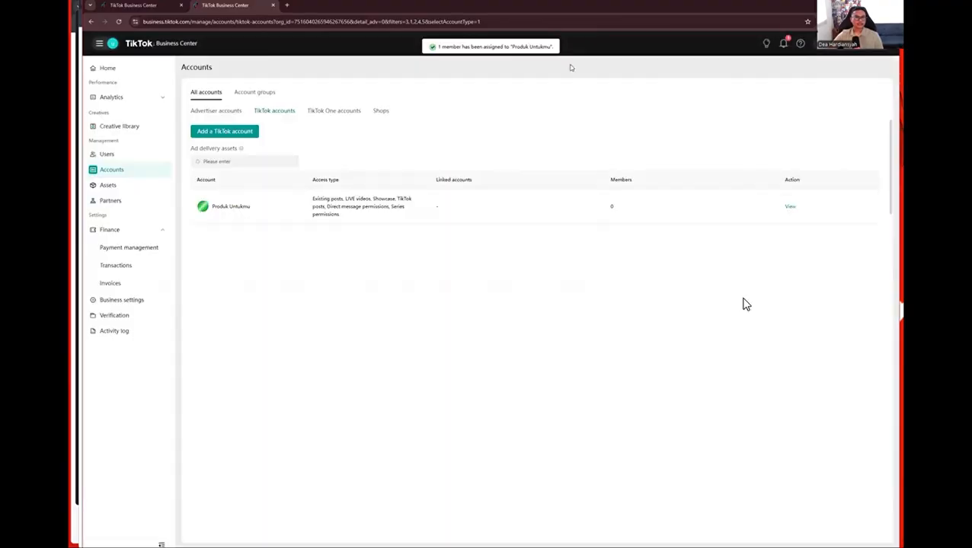
# Reload the accounts page, open the Ghostaff-1 advertiser account in TikTok Ads Manager and accept the Anti-Discrimination Ad Policy
pyautogui.rightClick(627, 144)
pyautogui.click(652, 175)
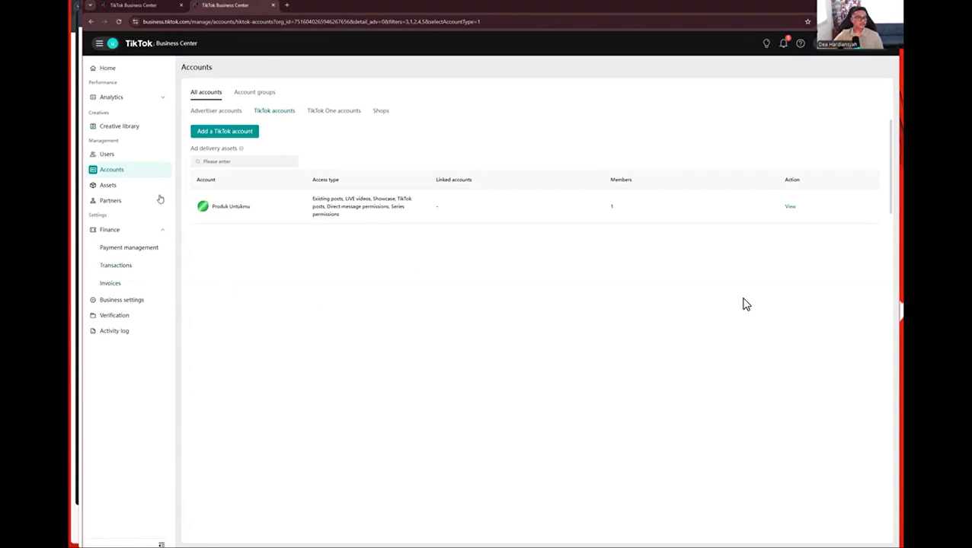
pyautogui.click(218, 112)
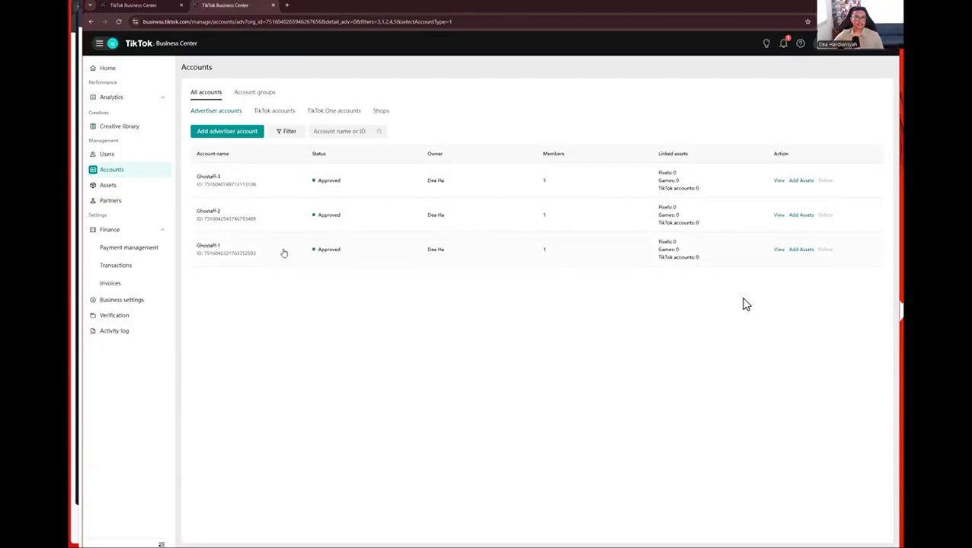
pyautogui.click(777, 250)
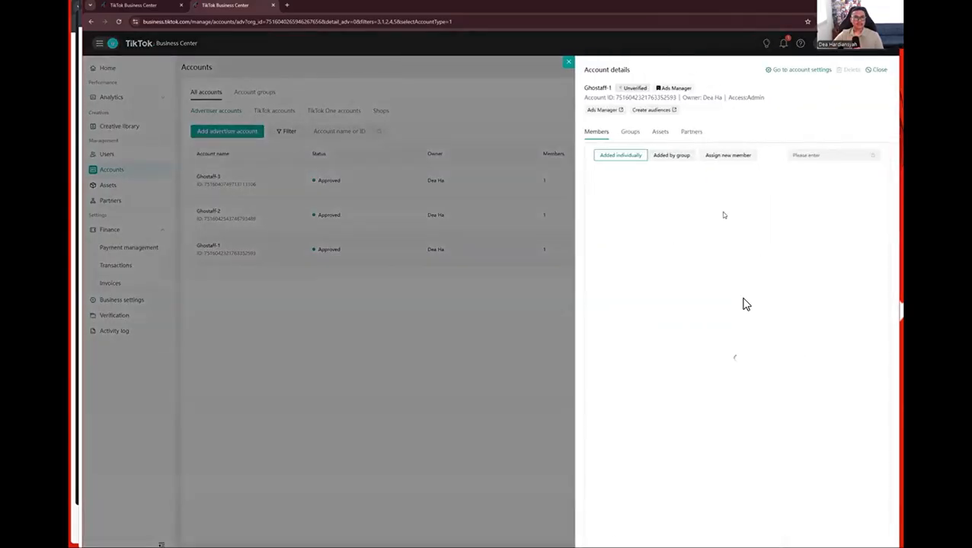
pyautogui.click(605, 112)
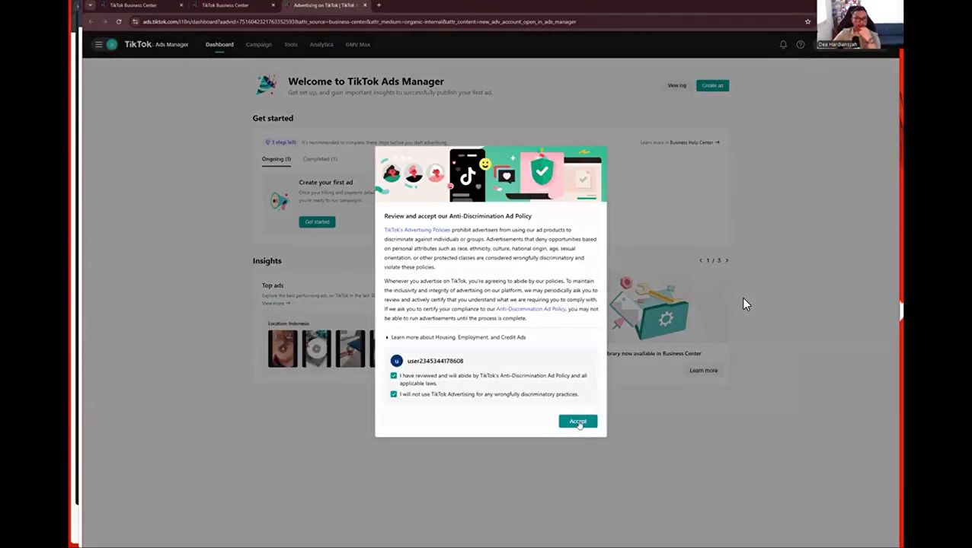
pyautogui.click(578, 423)
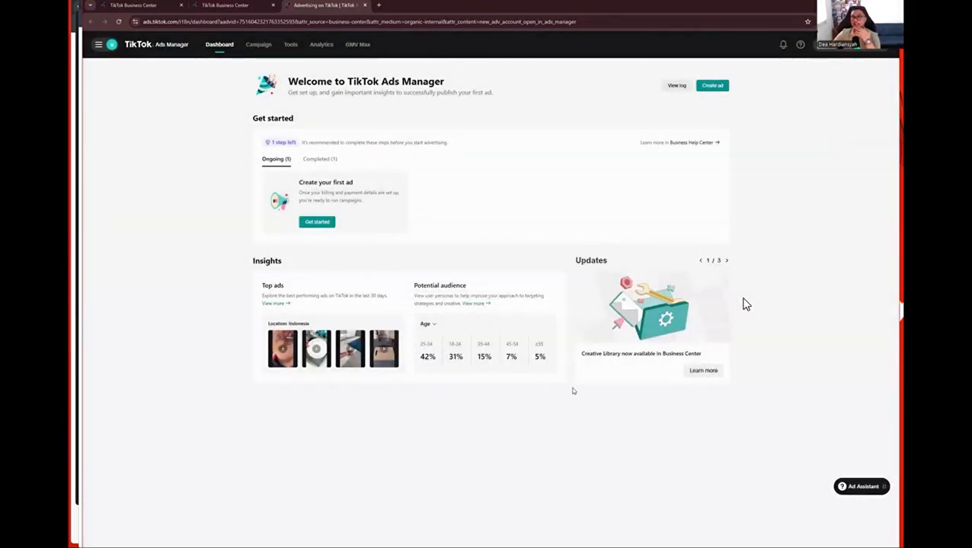
# Open the campaign list and dismiss the phone verification banner and the feedback survey
pyautogui.click(263, 45)
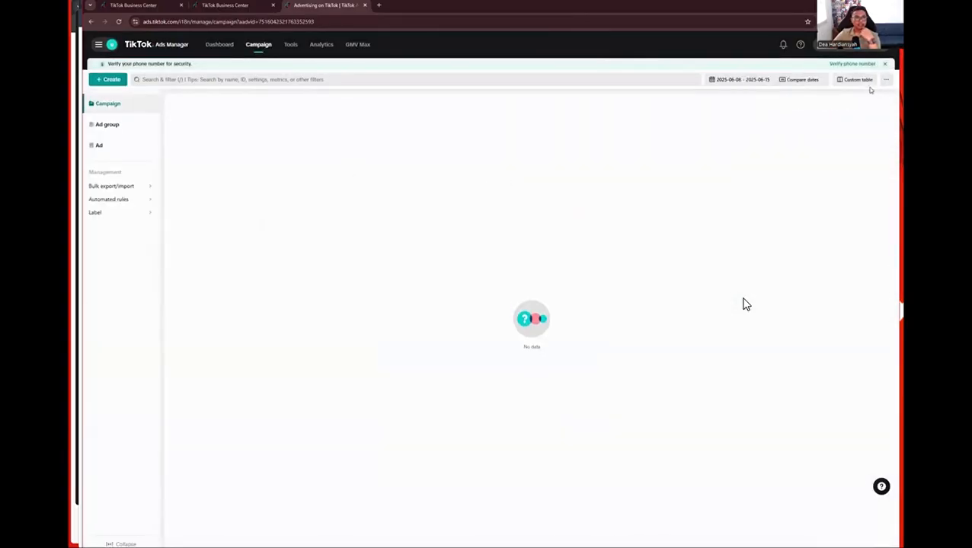
pyautogui.click(885, 65)
pyautogui.click(886, 68)
pyautogui.click(825, 135)
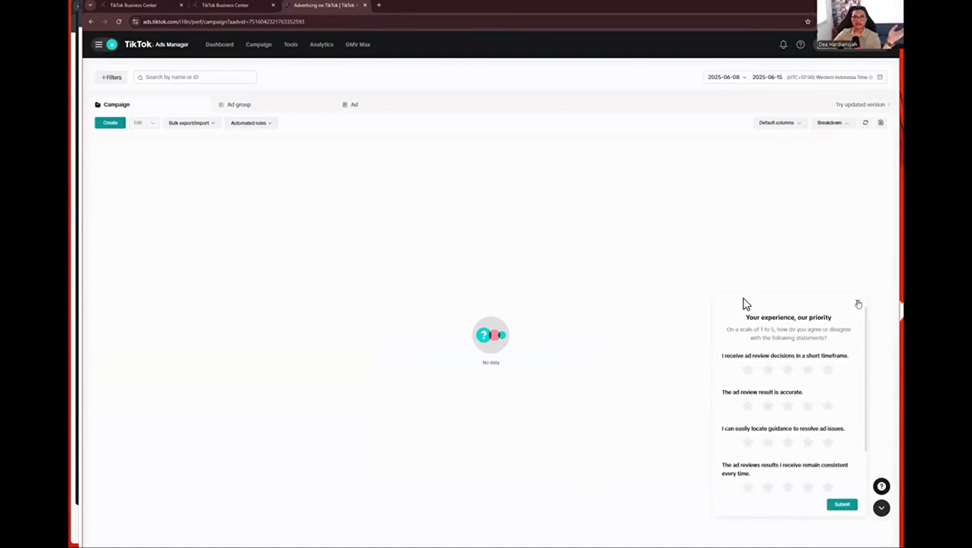
pyautogui.click(857, 303)
# Set the campaign list's date range to Lifetime and apply it
pyautogui.click(793, 79)
pyautogui.click(651, 125)
pyautogui.click(875, 214)
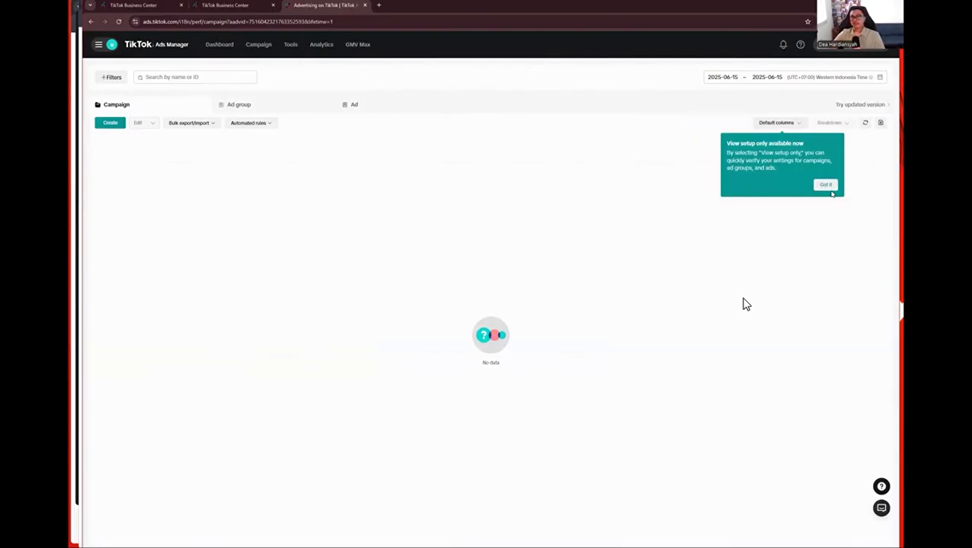
pyautogui.click(830, 187)
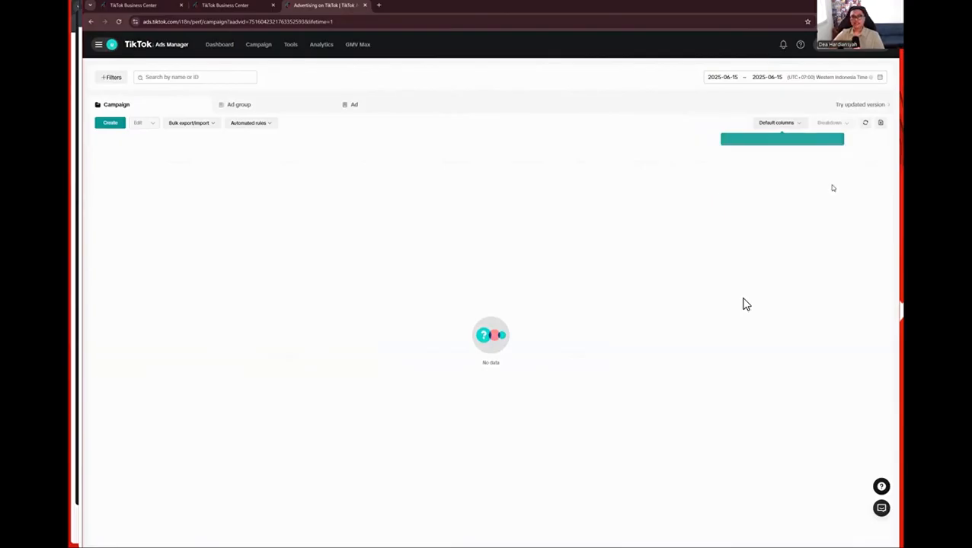
pyautogui.click(744, 79)
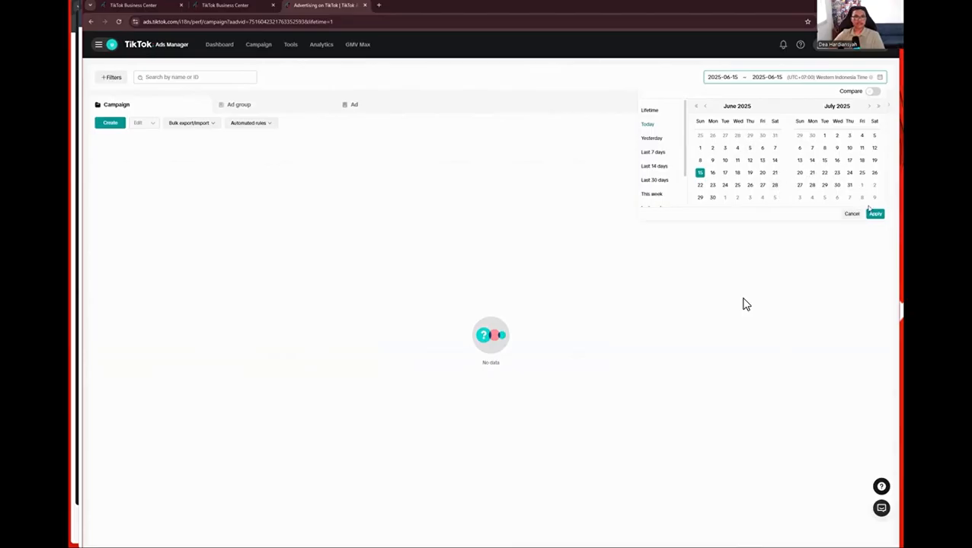
pyautogui.click(875, 214)
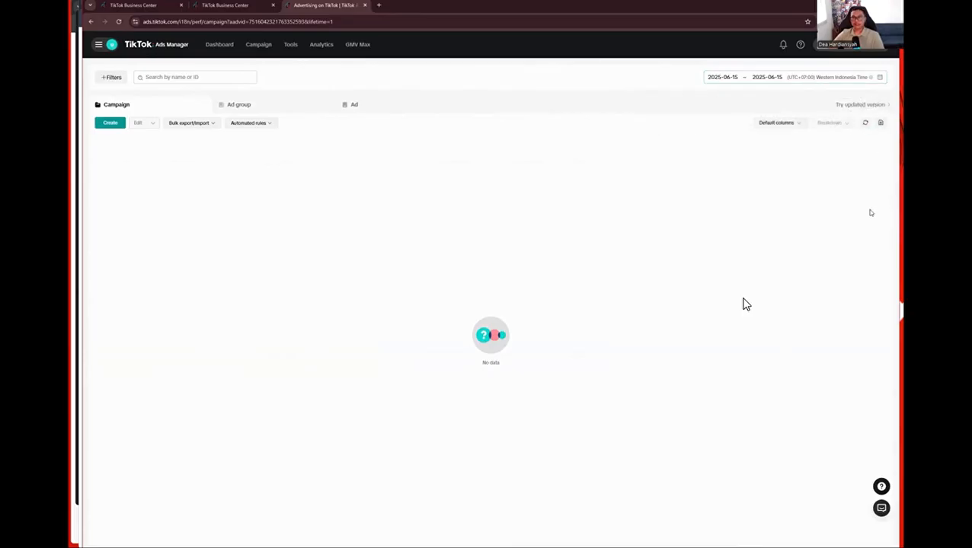
# Switch the campaign list's column preset to Shop Ads
pyautogui.click(782, 124)
pyautogui.click(750, 162)
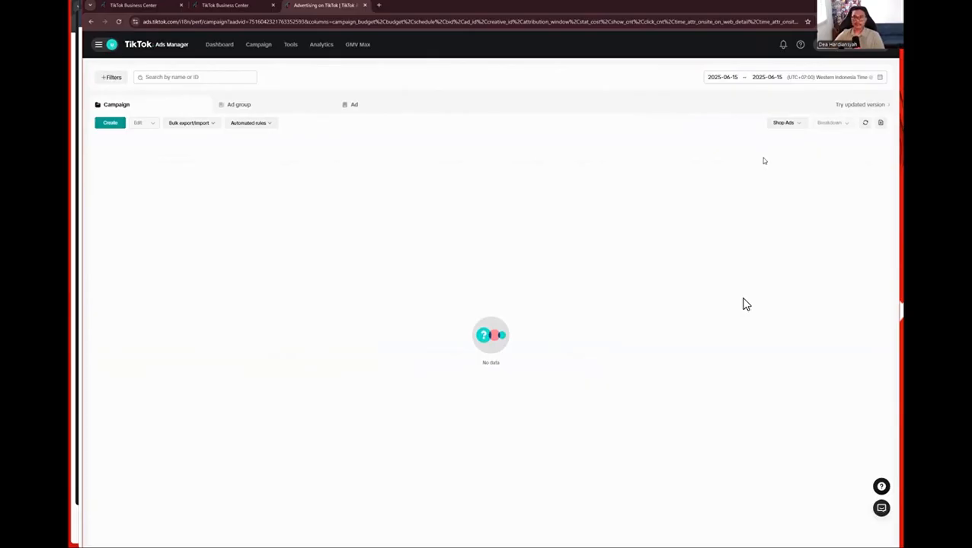
pyautogui.click(782, 122)
pyautogui.click(597, 235)
# Start creating a new campaign and switch to the full Ads Manager options
pyautogui.click(114, 124)
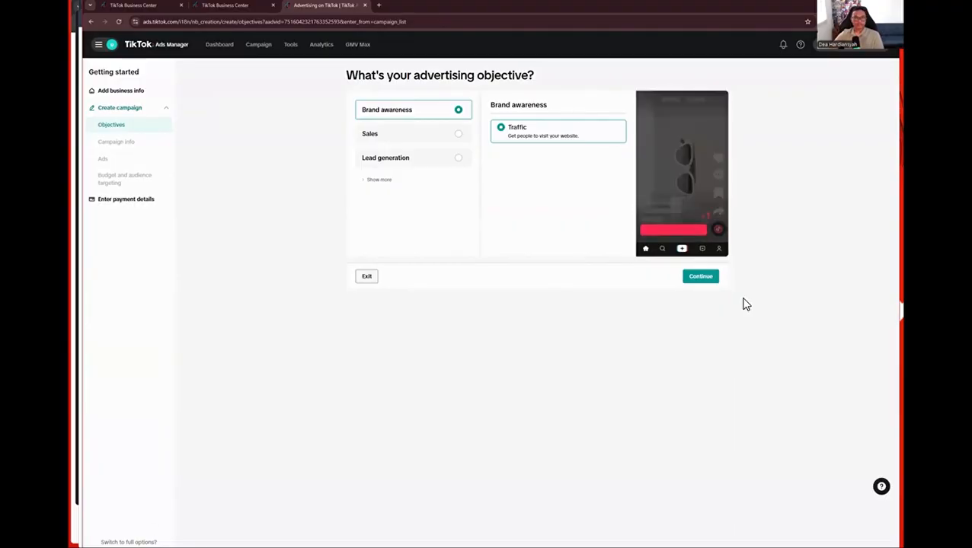
pyautogui.click(128, 542)
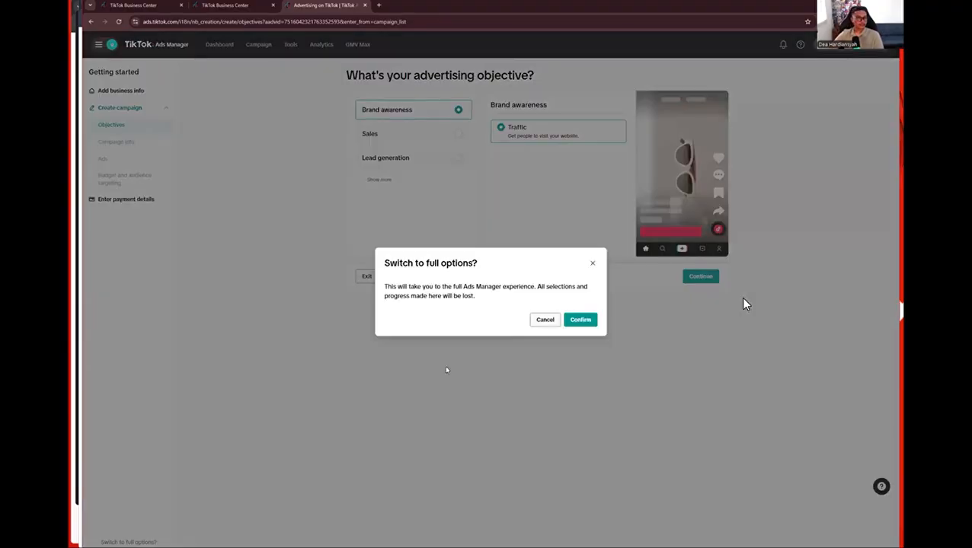
pyautogui.click(579, 319)
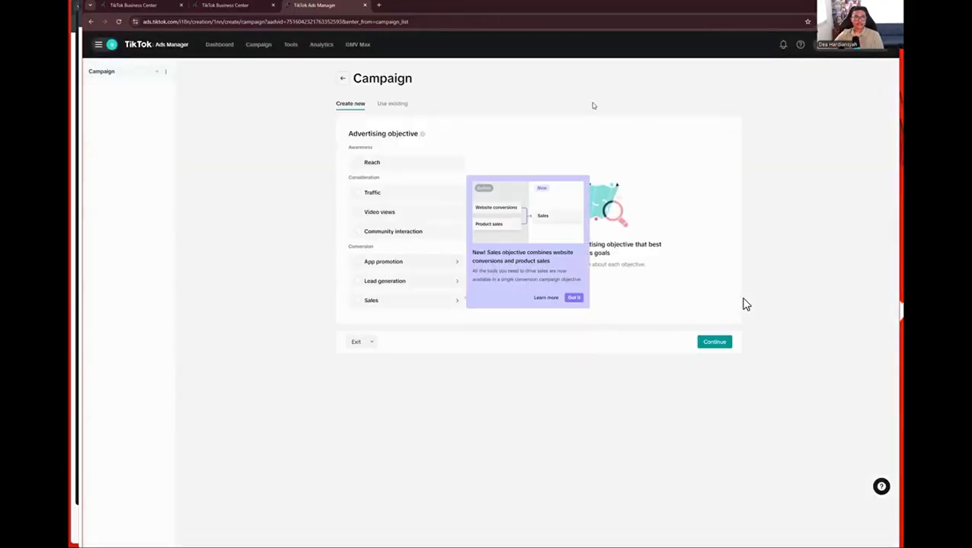
# Choose the Sales advertising objective with Tokopedia & TikTok Shop as the sales destination
pyautogui.click(575, 299)
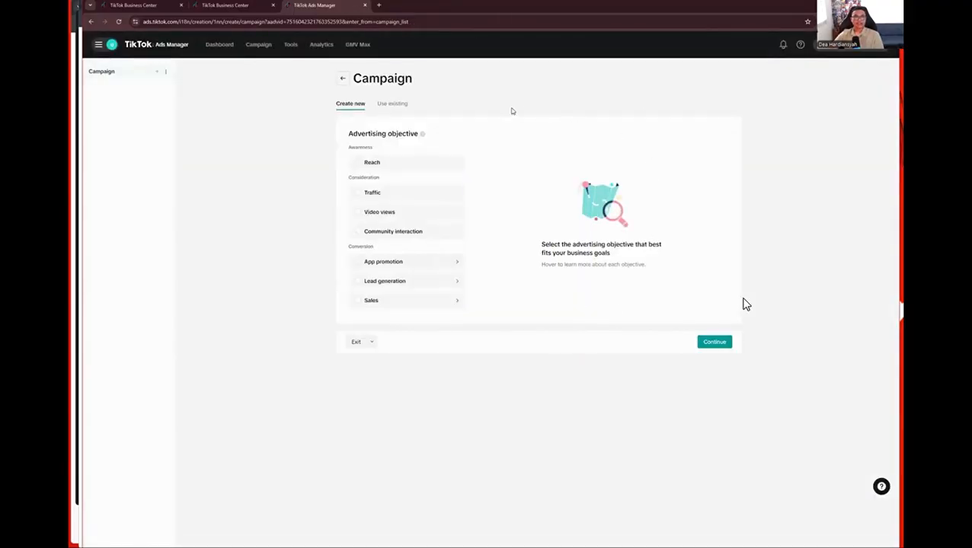
pyautogui.click(423, 307)
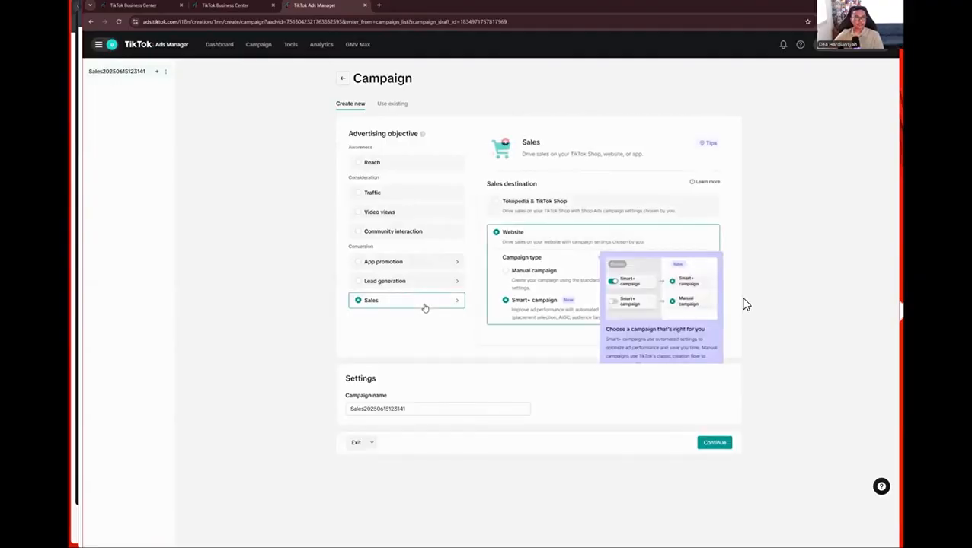
pyautogui.click(567, 212)
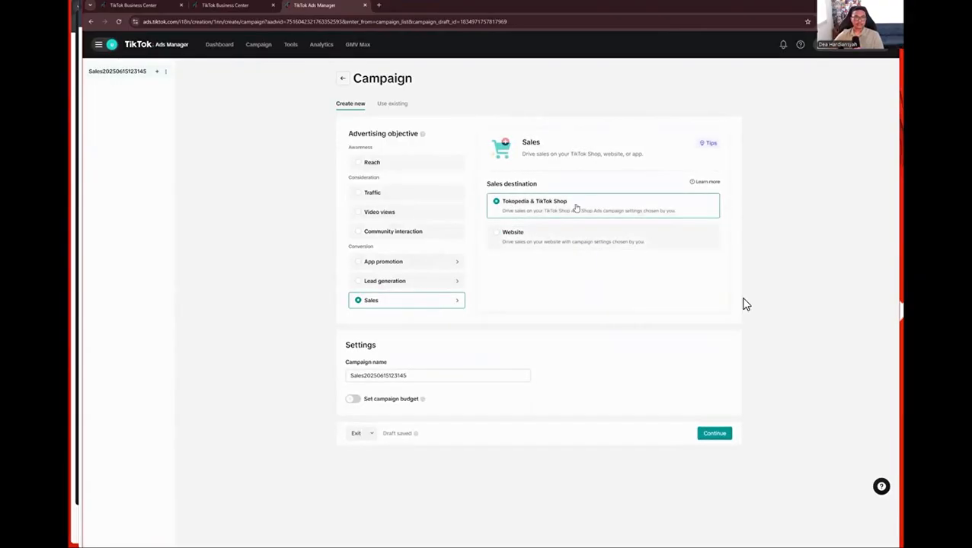
# Name the campaign Swiss Paris and continue to the ad group settings
pyautogui.doubleClick(437, 377)
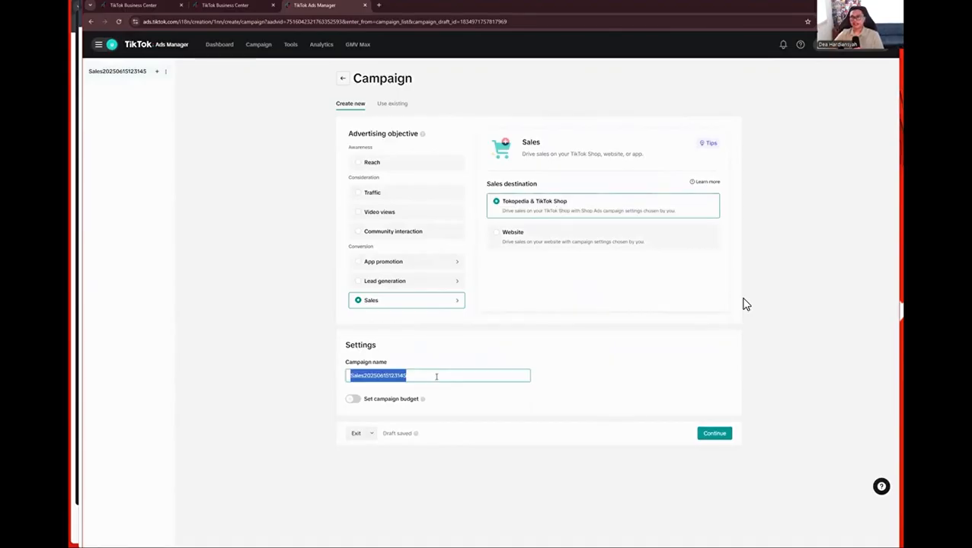
pyautogui.press('BackSpace')
pyautogui.write('S')
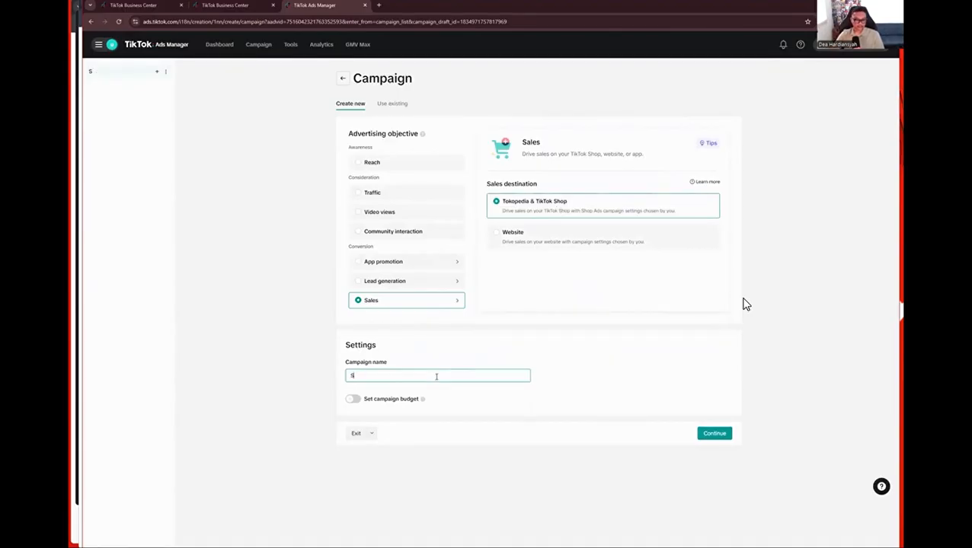
pyautogui.write('wiss Paris')
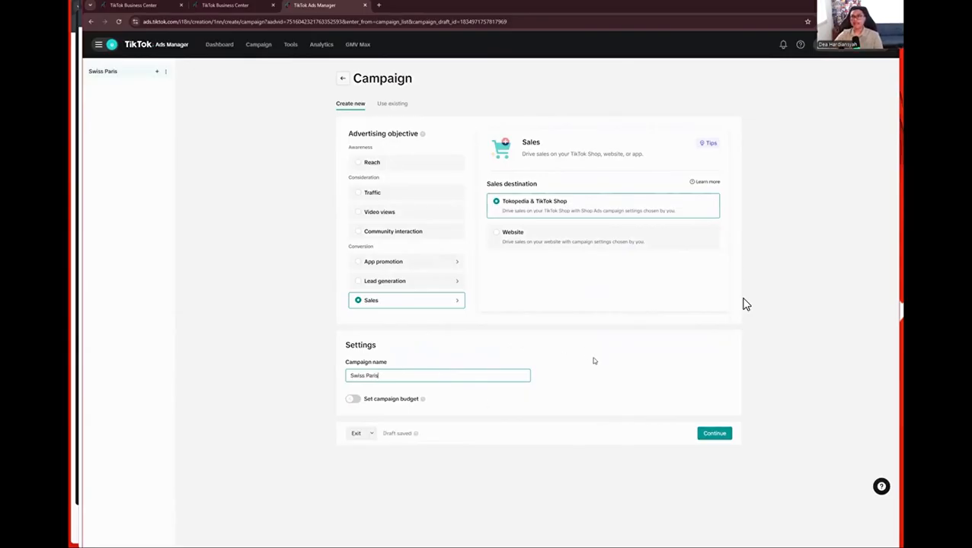
pyautogui.click(614, 382)
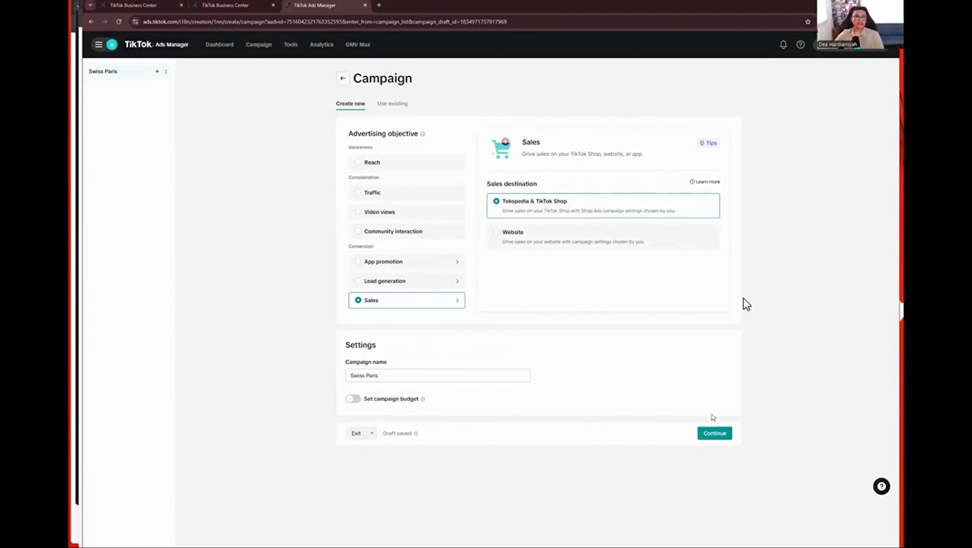
pyautogui.click(716, 433)
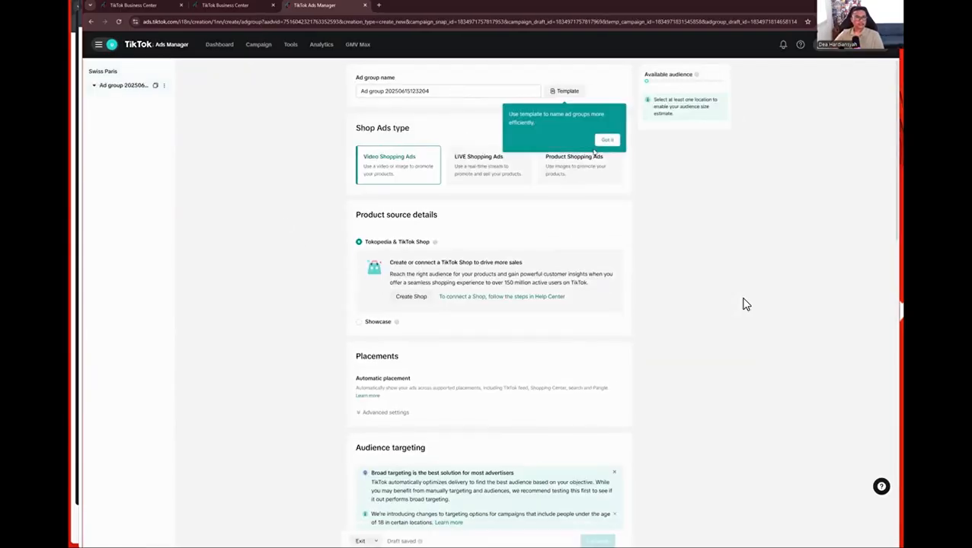
# Rename the ad group as Swiss paris auto
pyautogui.click(605, 140)
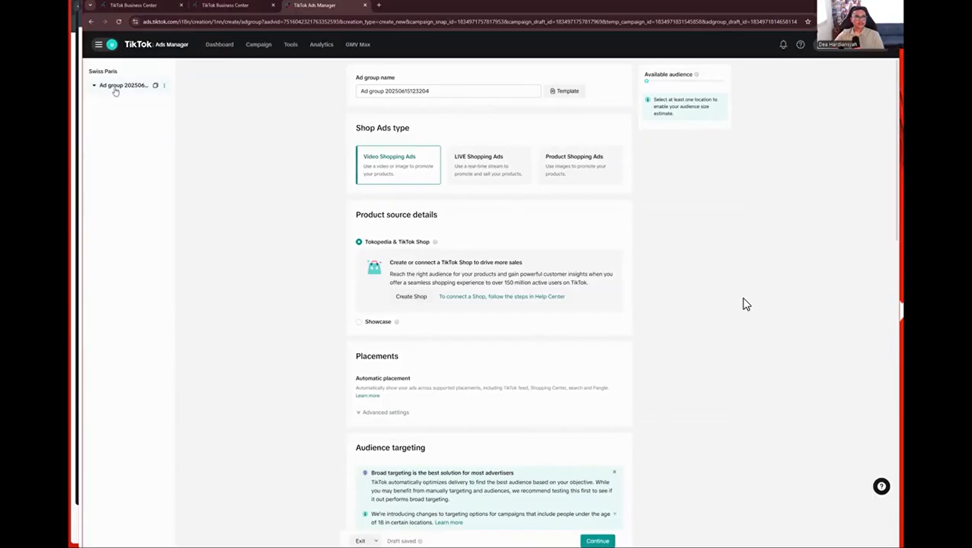
pyautogui.tripleClick(444, 87)
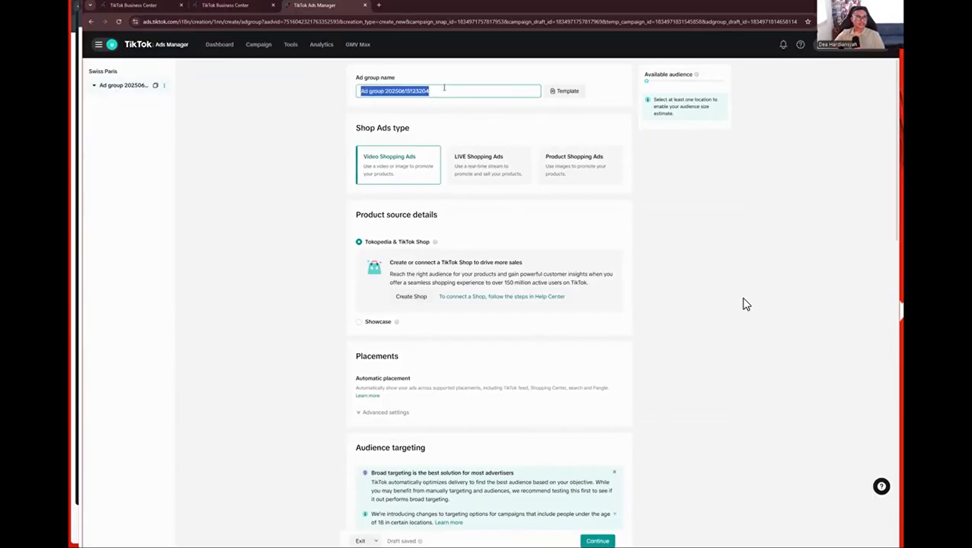
pyautogui.write('Swiss paris')
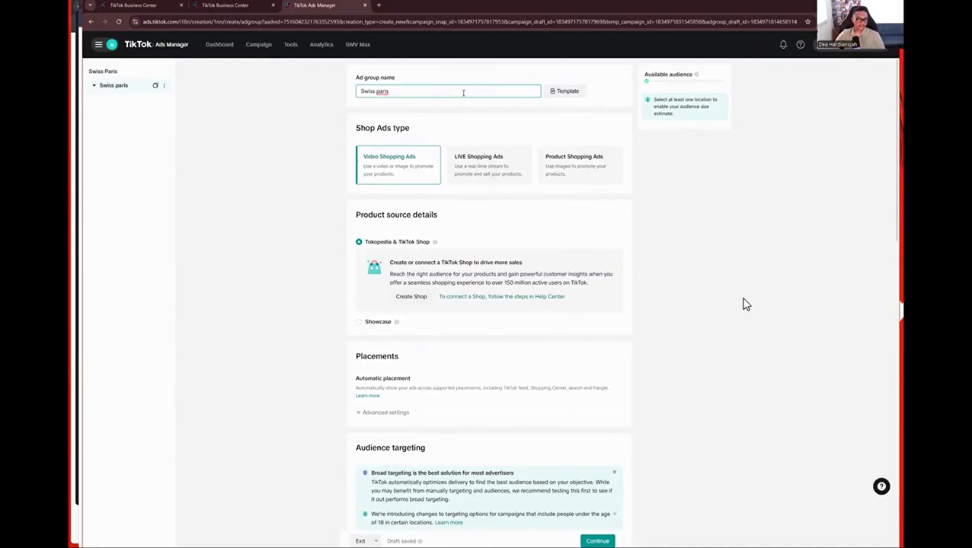
pyautogui.write('auto')
pyautogui.click(614, 189)
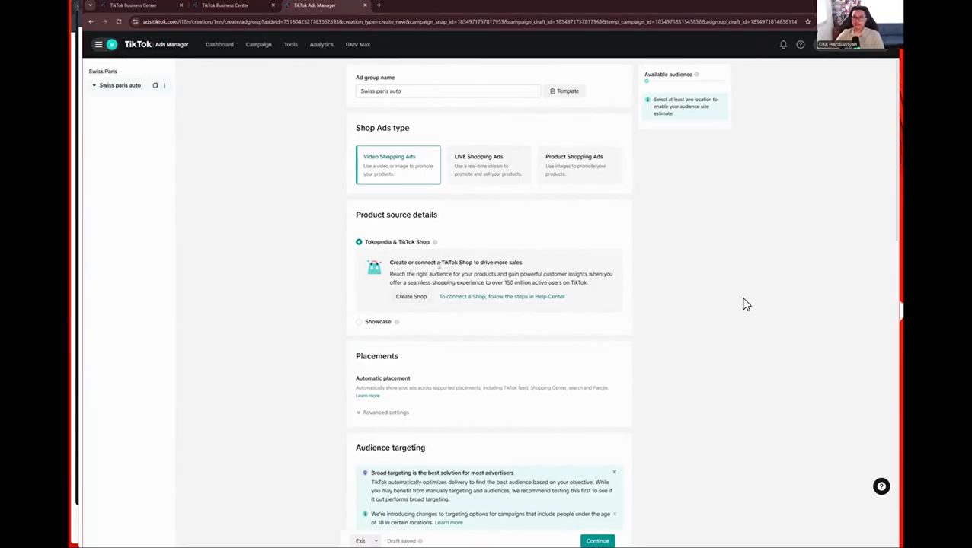
# Set the product source to Showcase and select the Showcase from Produk Untukmu
pyautogui.click(381, 323)
pyautogui.click(461, 273)
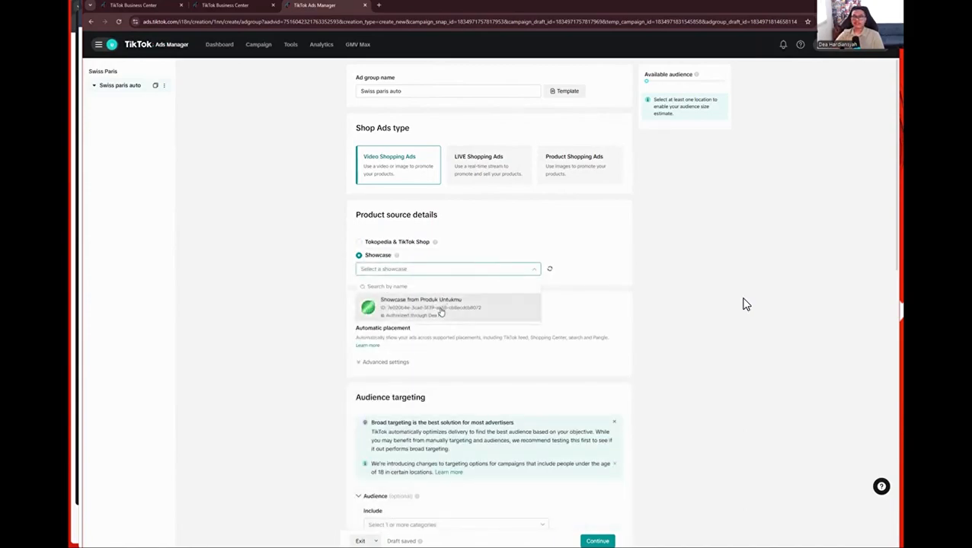
pyautogui.click(441, 310)
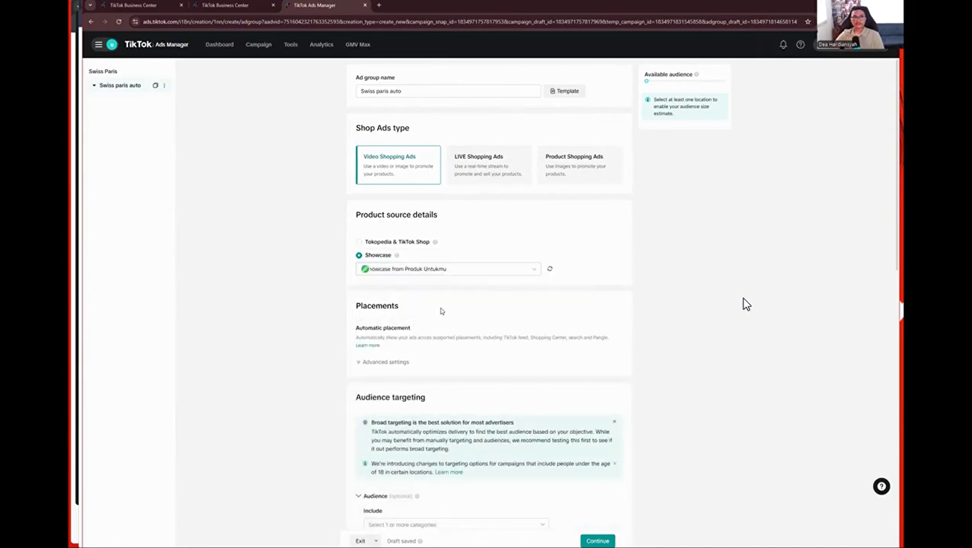
pyautogui.click(428, 242)
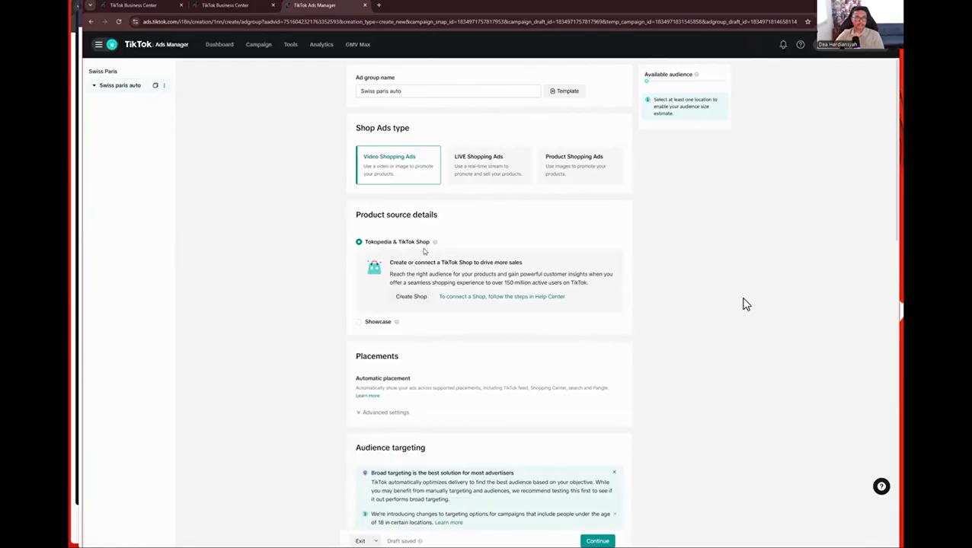
pyautogui.click(375, 323)
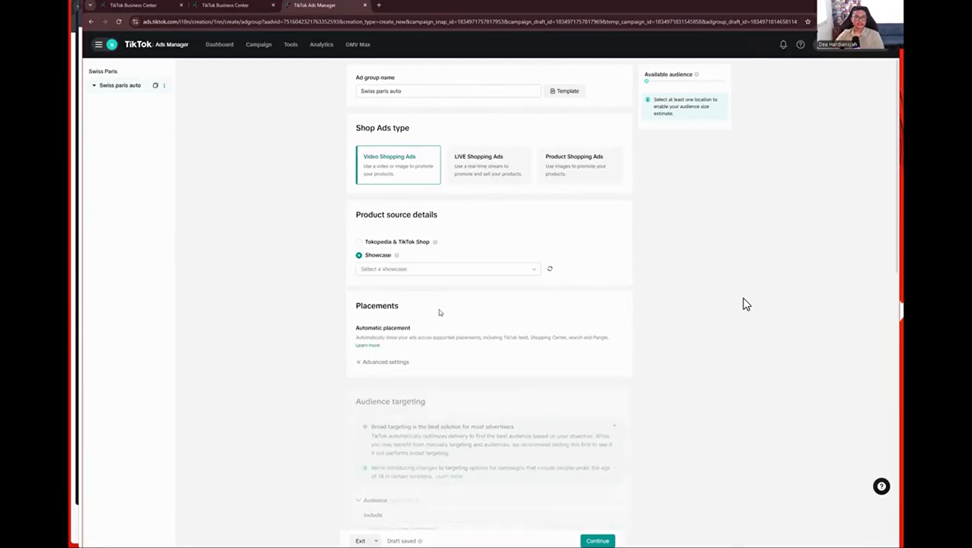
pyautogui.click(477, 275)
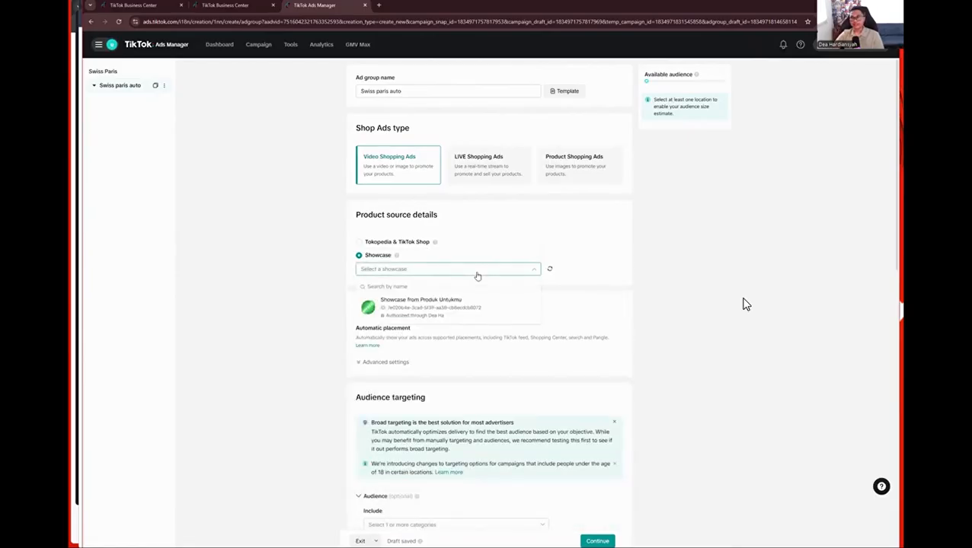
pyautogui.click(446, 307)
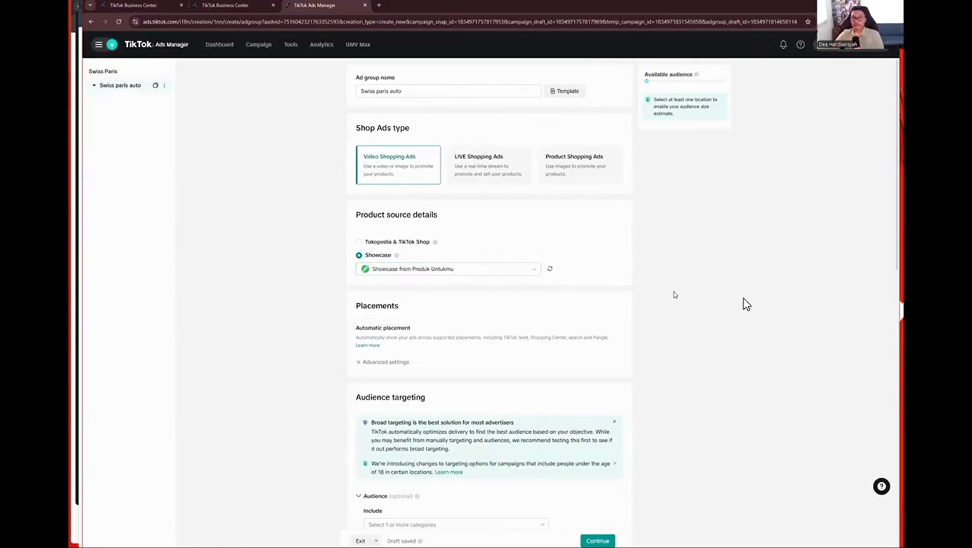
# Expand the advanced placement settings and turn on TikTok placement only
pyautogui.click(402, 362)
pyautogui.scroll(-1, 558, 291)
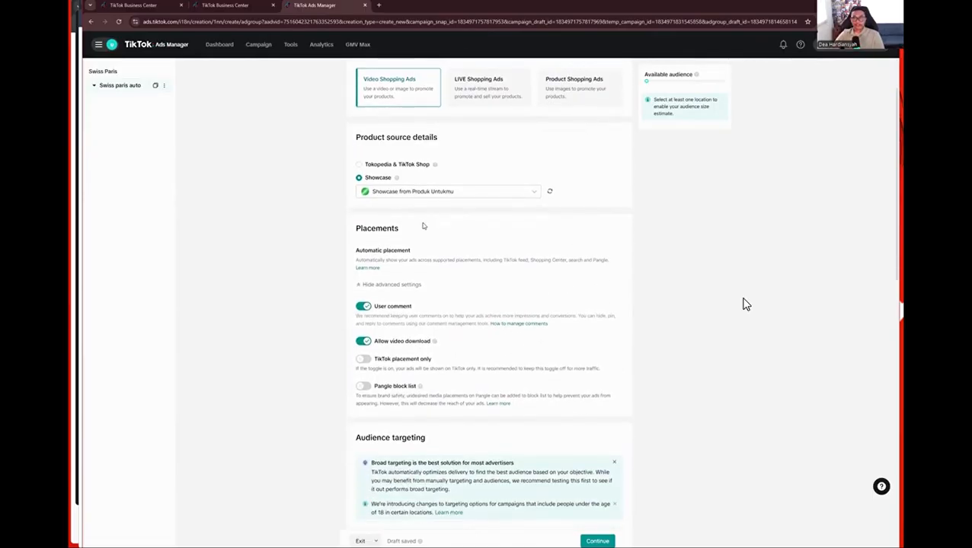
pyautogui.click(364, 359)
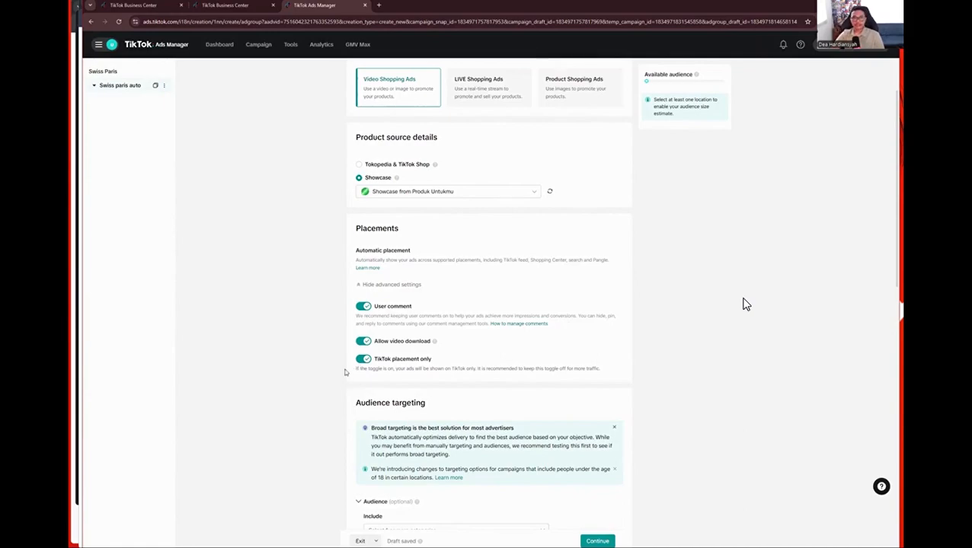
# Turn off user comments and video downloads in the placement settings
pyautogui.click(364, 307)
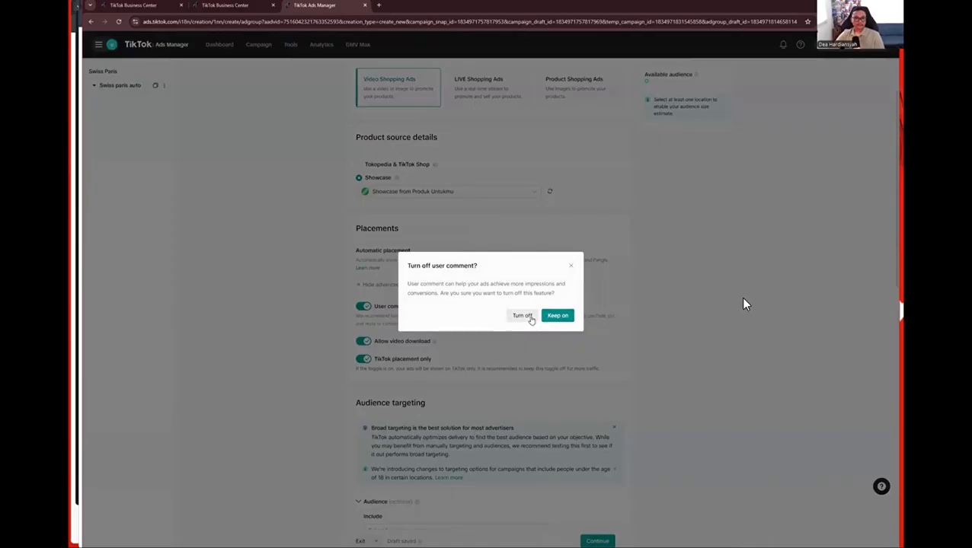
pyautogui.click(522, 316)
pyautogui.click(365, 341)
pyautogui.moveTo(446, 329)
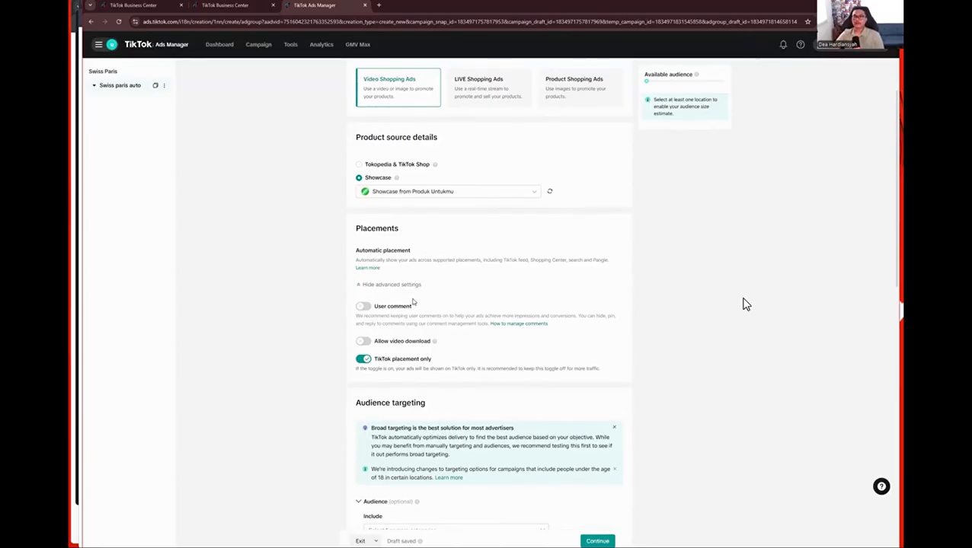
# Set the ad group's location targeting to Indonesia
pyautogui.scroll(-3, 607, 320)
pyautogui.scroll(2, 613, 315)
pyautogui.scroll(-1, 551, 256)
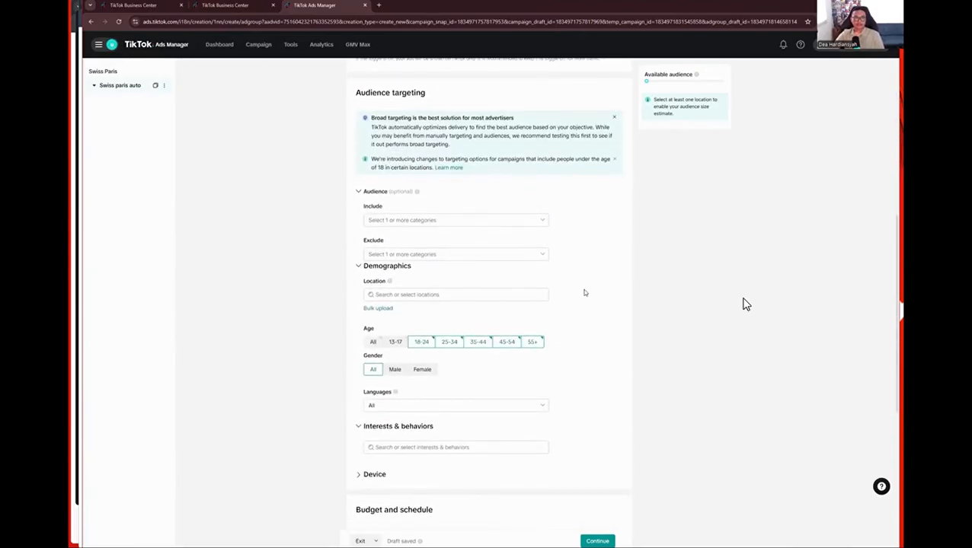
pyautogui.click(488, 297)
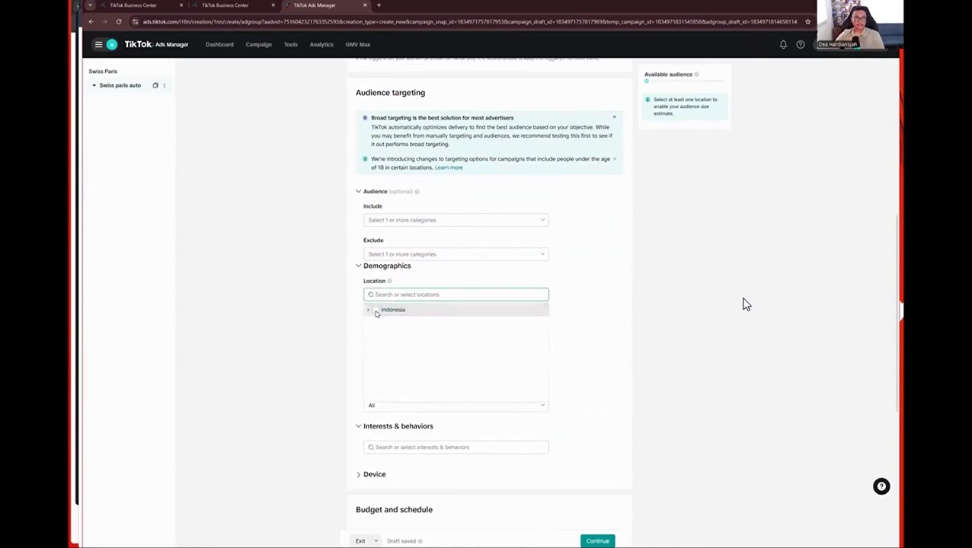
pyautogui.click(375, 311)
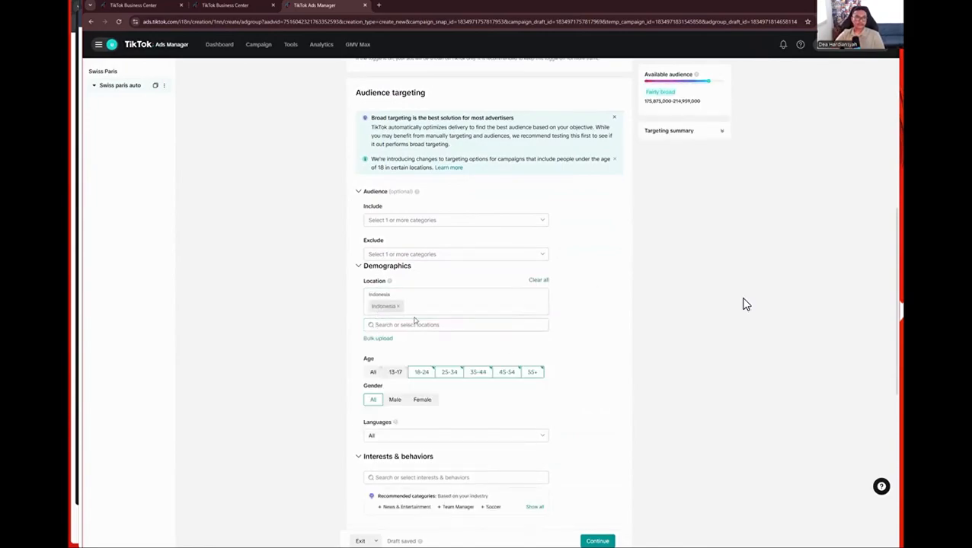
pyautogui.click(398, 306)
pyautogui.click(400, 294)
pyautogui.click(372, 311)
pyautogui.scroll(-10, 404, 330)
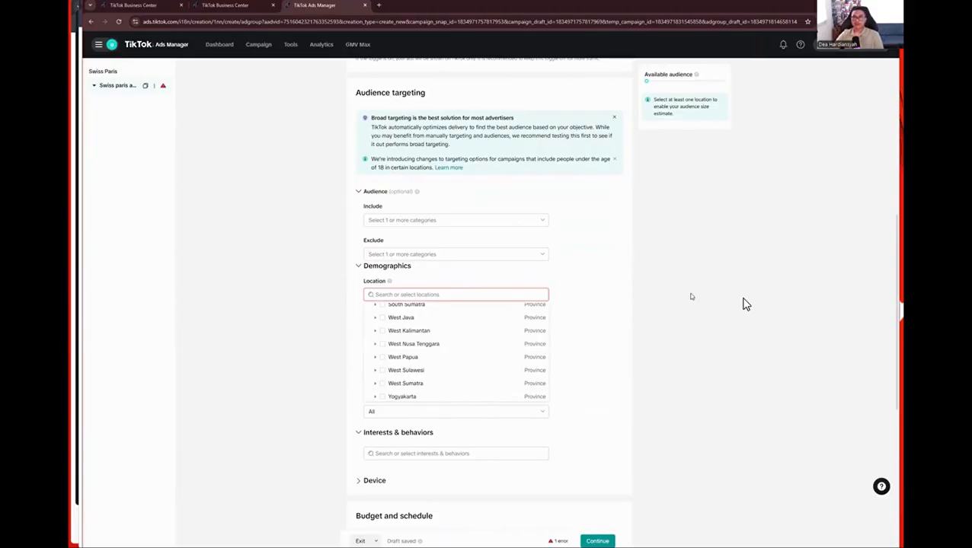
pyautogui.scroll(5, 407, 330)
pyautogui.scroll(3, 416, 326)
pyautogui.click(374, 312)
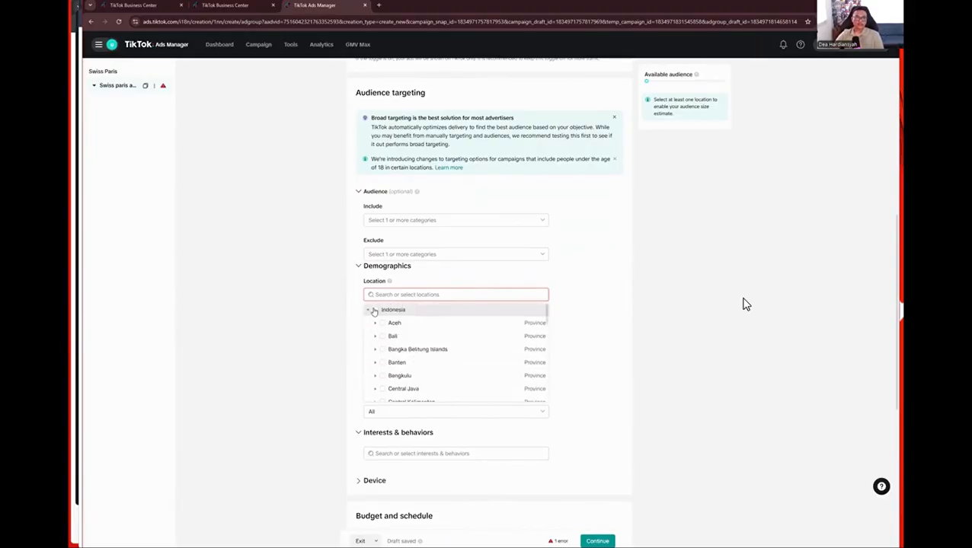
pyautogui.click(691, 299)
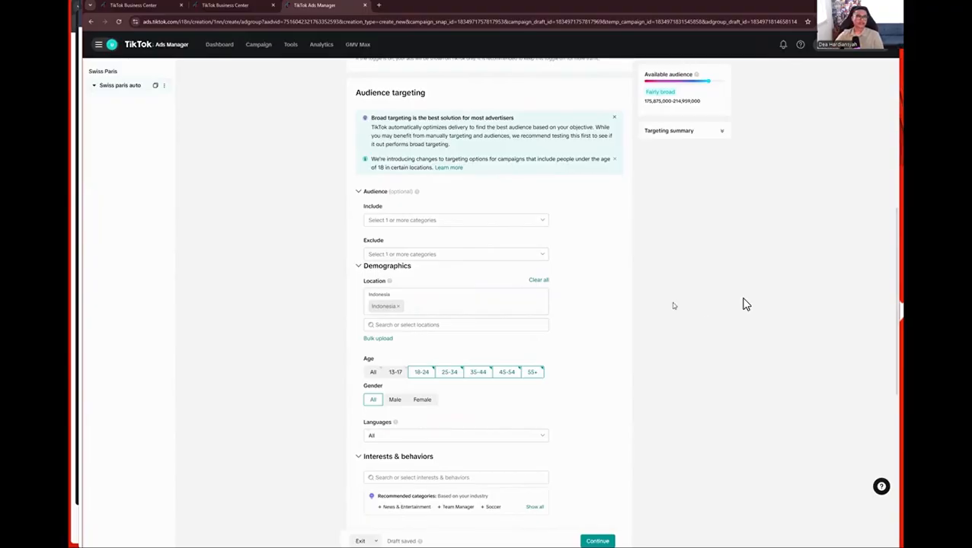
# Exclude the 18-24 age group and restrict the languages to Indonesian
pyautogui.click(422, 373)
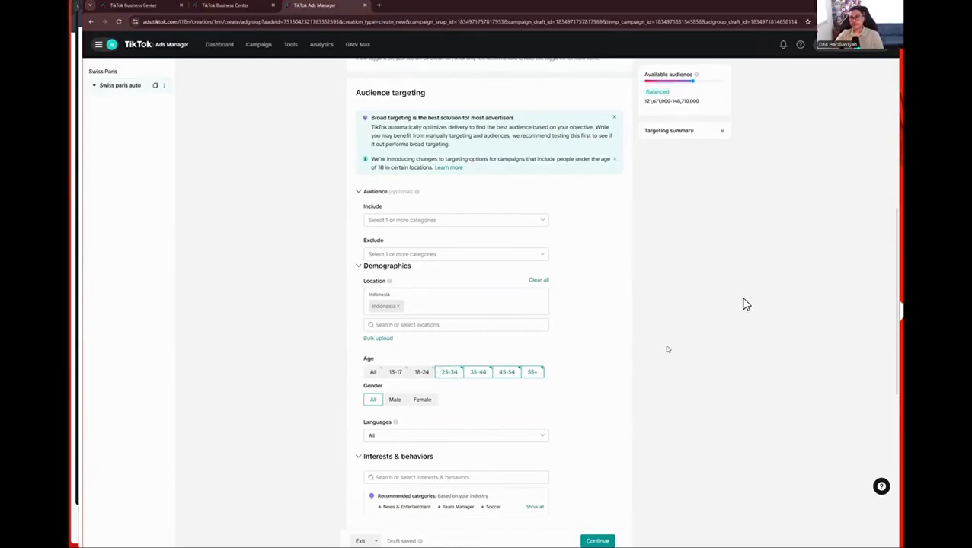
pyautogui.scroll(-2, 659, 346)
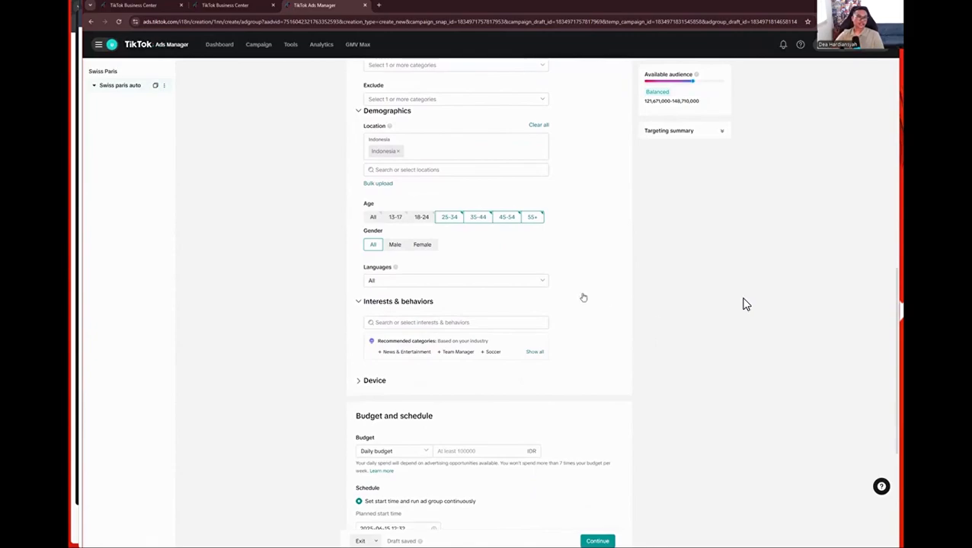
pyautogui.click(427, 286)
pyautogui.scroll(-5, 422, 323)
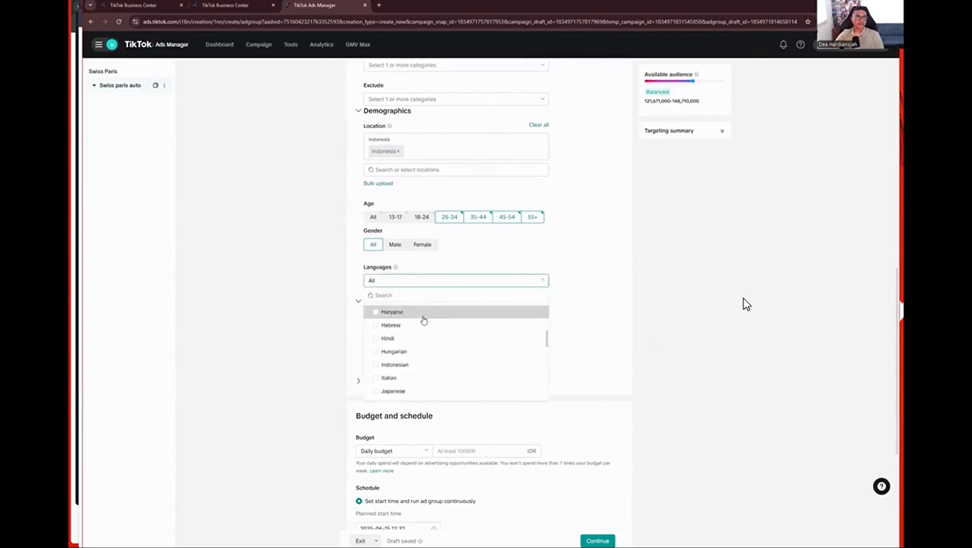
pyautogui.click(376, 326)
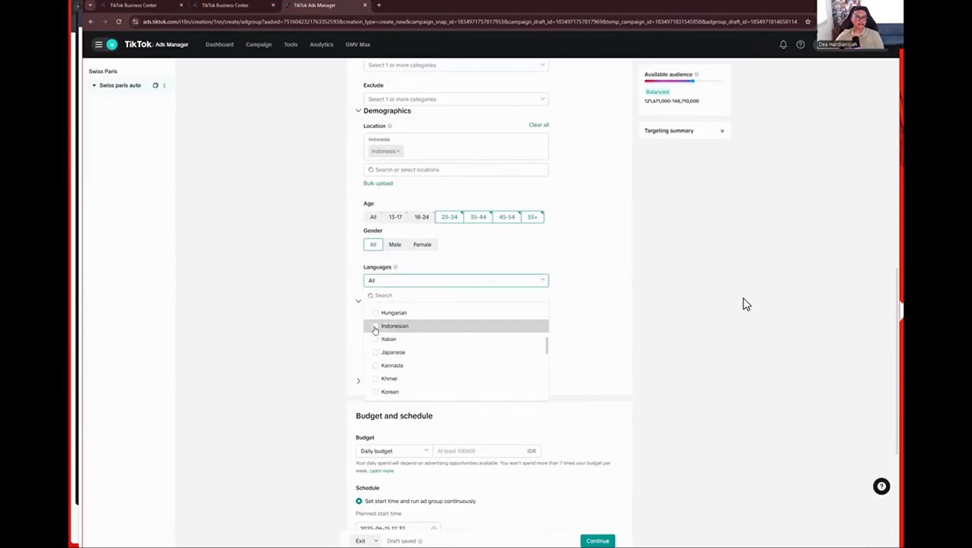
pyautogui.click(658, 303)
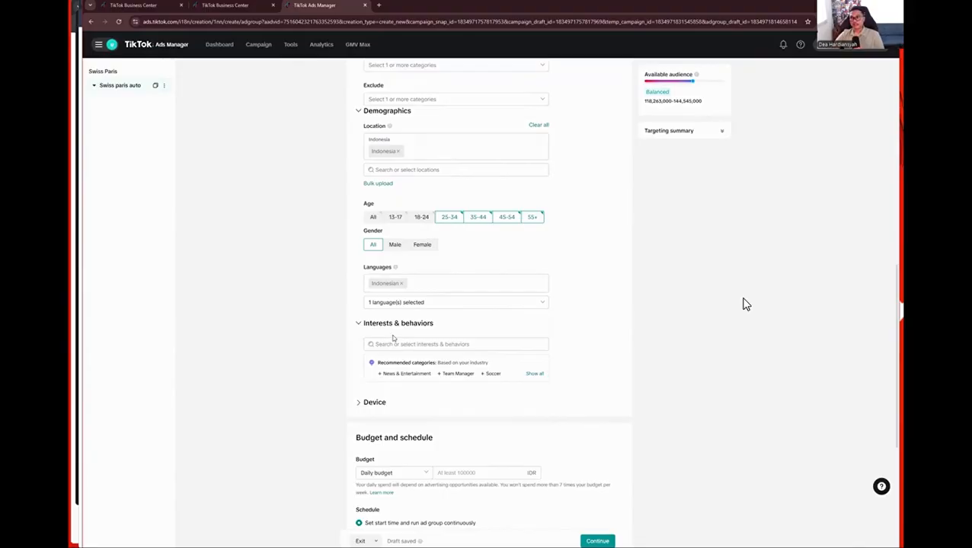
# Browse the interests & behaviors categories without selecting any
pyautogui.click(438, 345)
pyautogui.scroll(3, 458, 381)
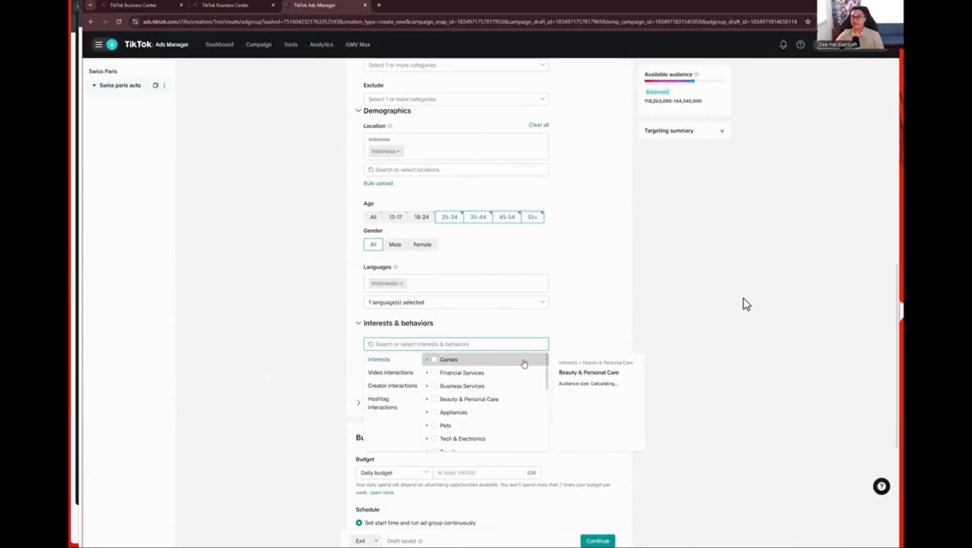
pyautogui.click(710, 341)
pyautogui.scroll(1, 503, 366)
pyautogui.scroll(3, 598, 347)
pyautogui.scroll(-2, 598, 348)
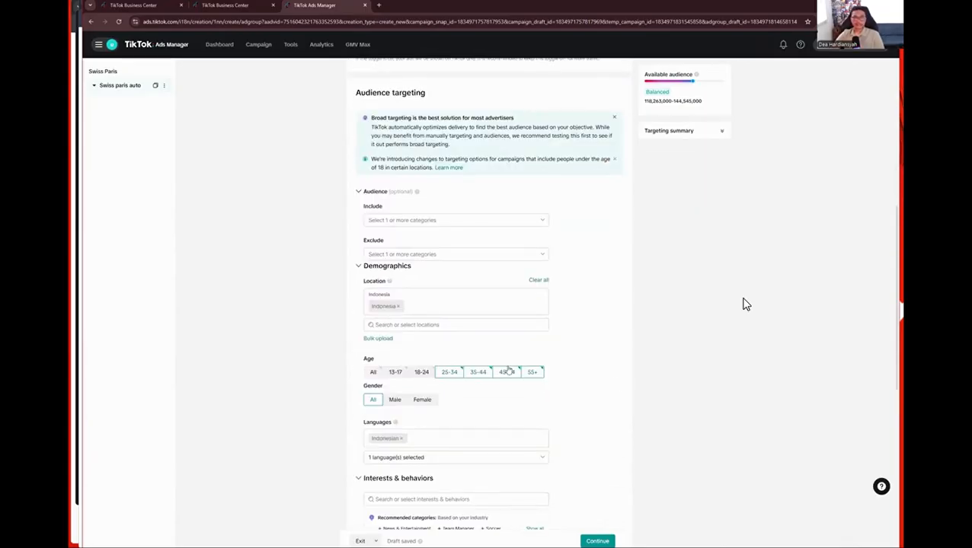
pyautogui.scroll(-1, 495, 352)
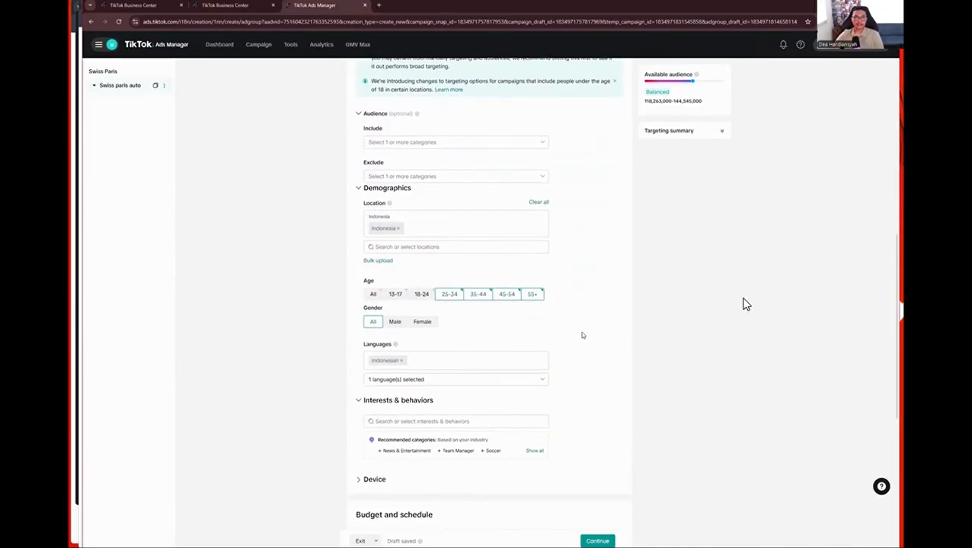
pyautogui.scroll(-3, 579, 339)
pyautogui.scroll(1, 579, 341)
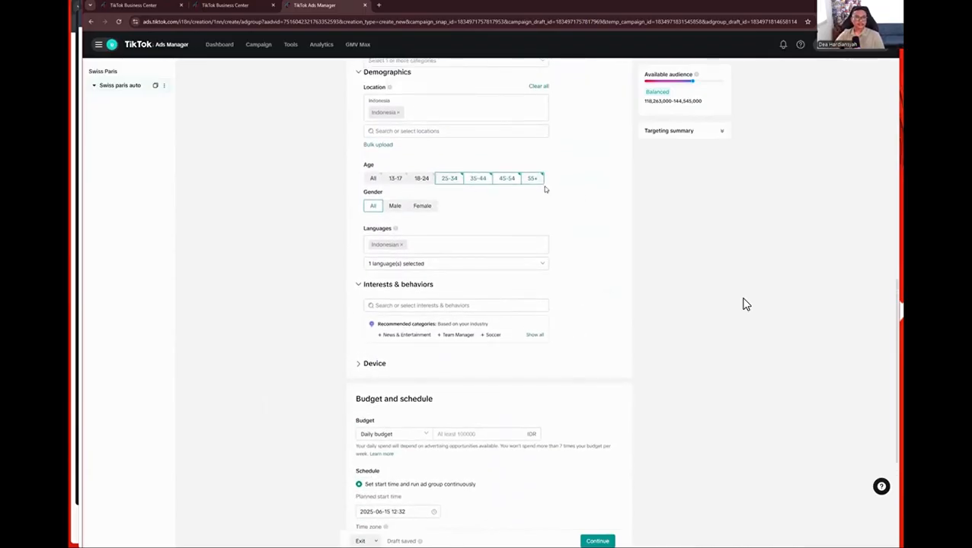
pyautogui.scroll(-3, 534, 252)
# Set the daily budget to 100000 IDR
pyautogui.click(481, 317)
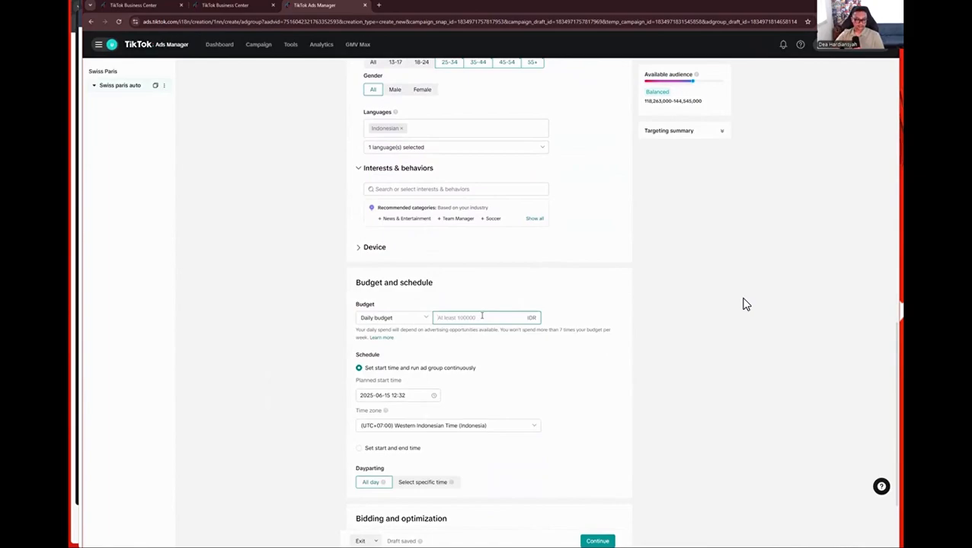
pyautogui.write('100000')
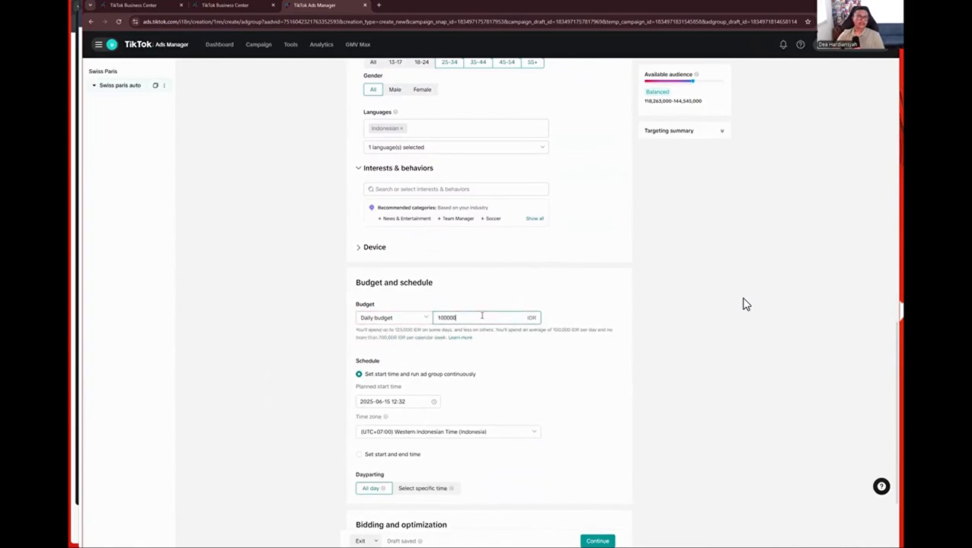
pyautogui.click(592, 291)
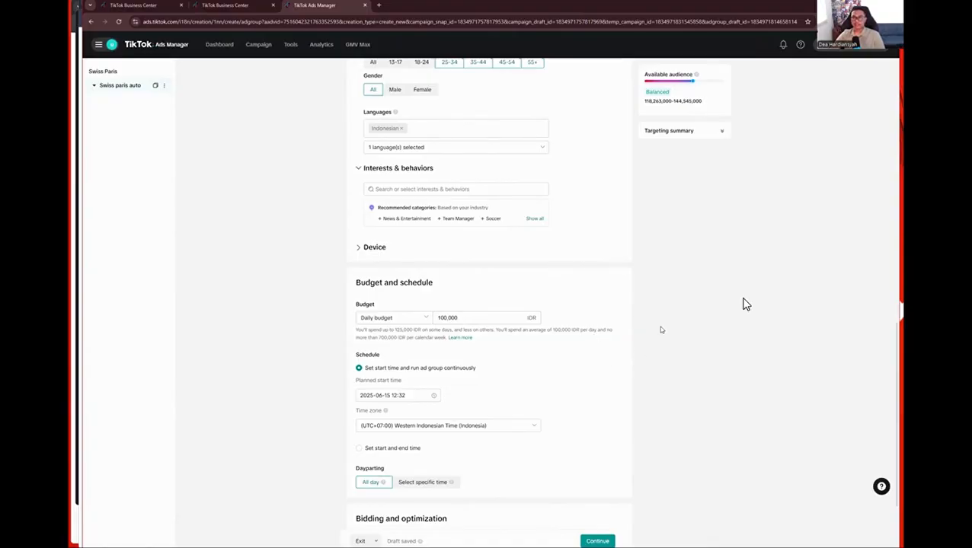
# Set the optimization goal to Purchases
pyautogui.scroll(-3, 583, 346)
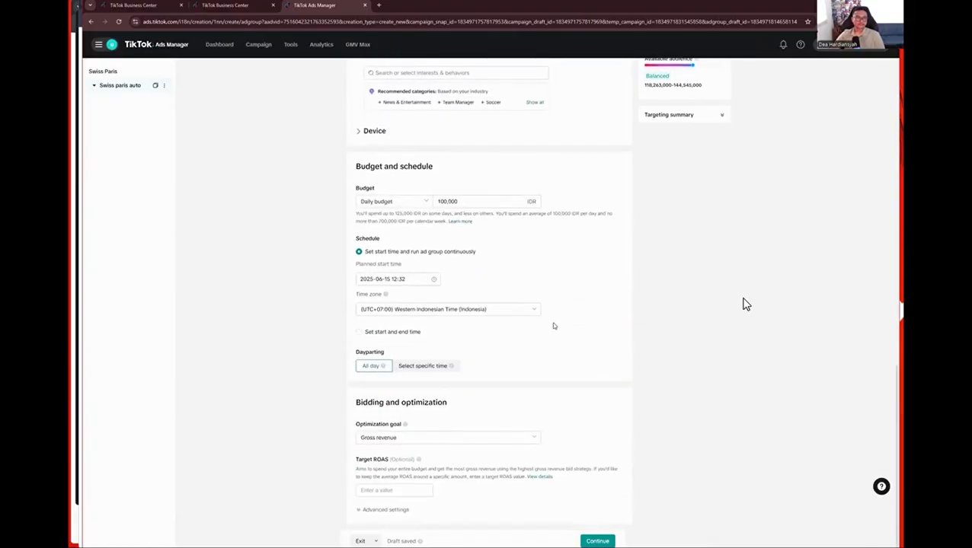
pyautogui.click(450, 438)
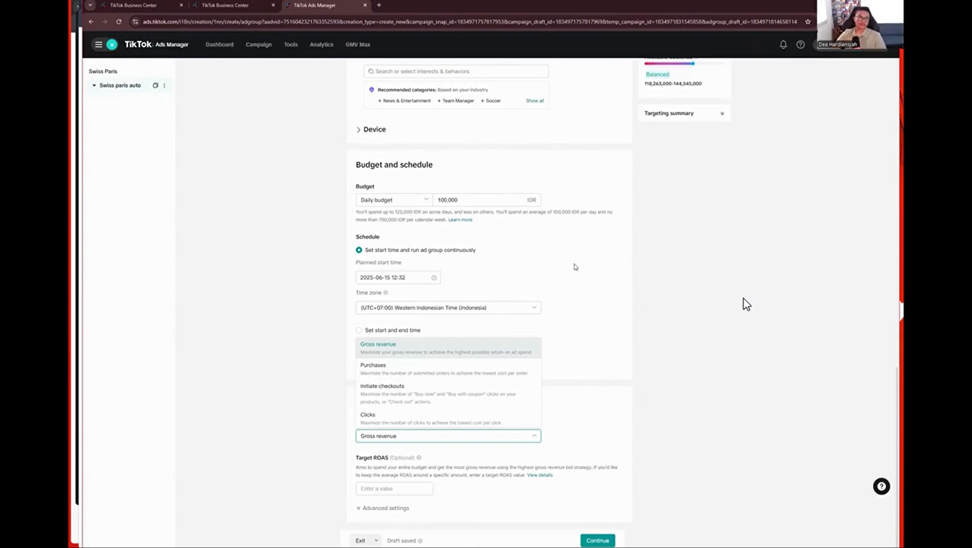
pyautogui.click(379, 368)
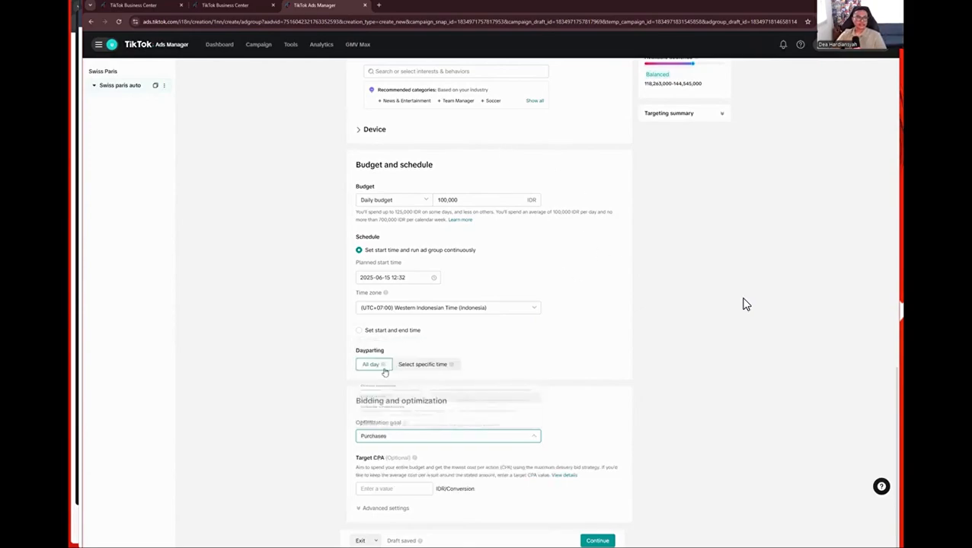
# Rename the ad group as Swiss paris auto pcs
pyautogui.scroll(3, 592, 347)
pyautogui.scroll(10, 596, 343)
pyautogui.click(473, 91)
pyautogui.write('pcs')
pyautogui.click(761, 237)
pyautogui.scroll(-3, 677, 299)
pyautogui.scroll(3, 601, 224)
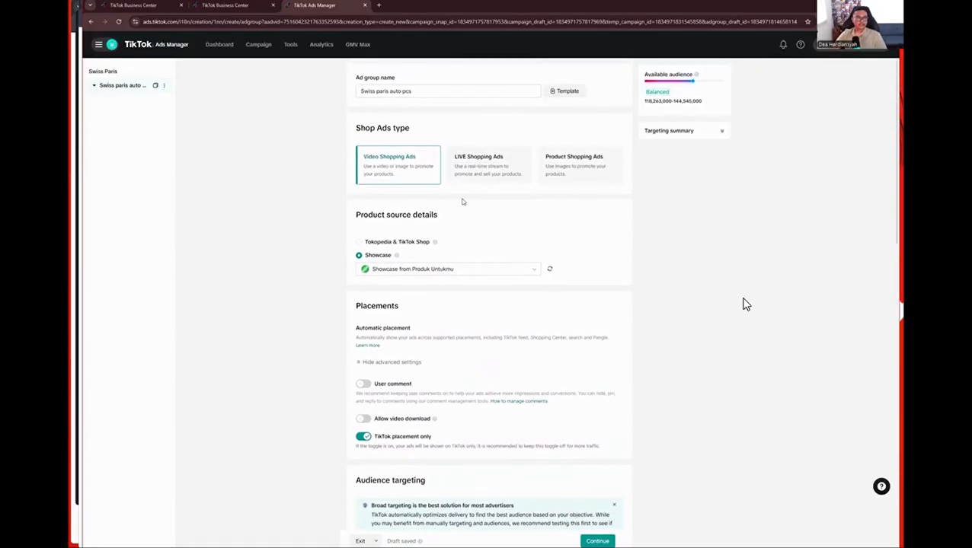
pyautogui.scroll(-3, 509, 182)
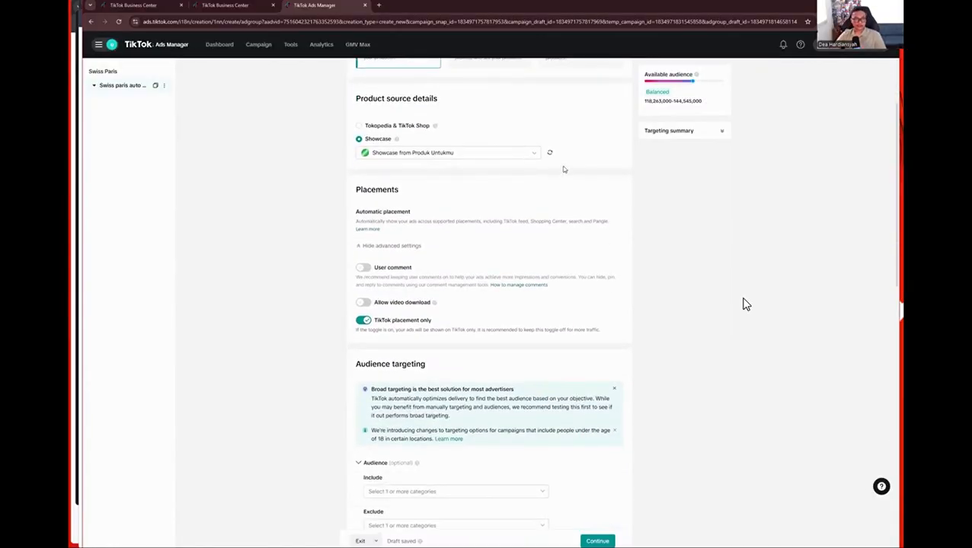
pyautogui.scroll(-2, 490, 213)
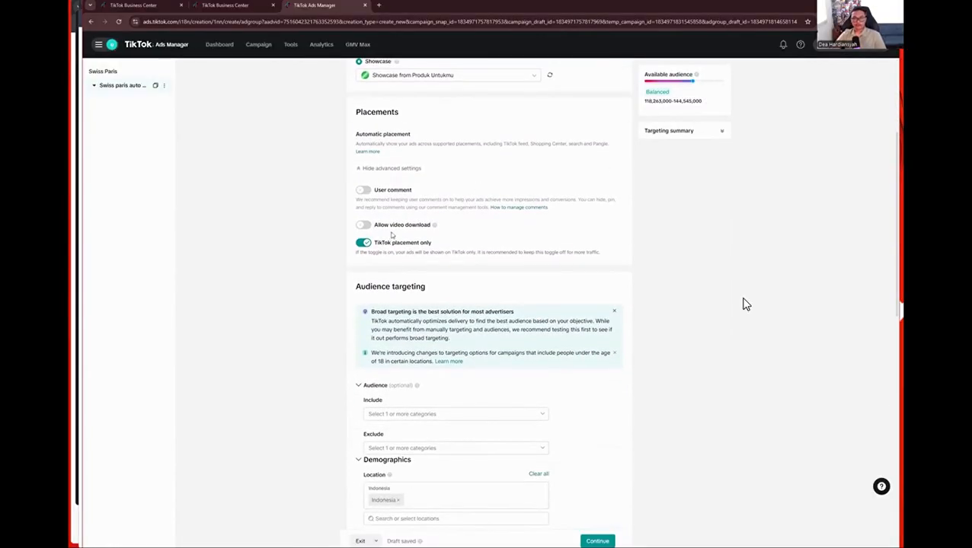
pyautogui.scroll(-4, 412, 251)
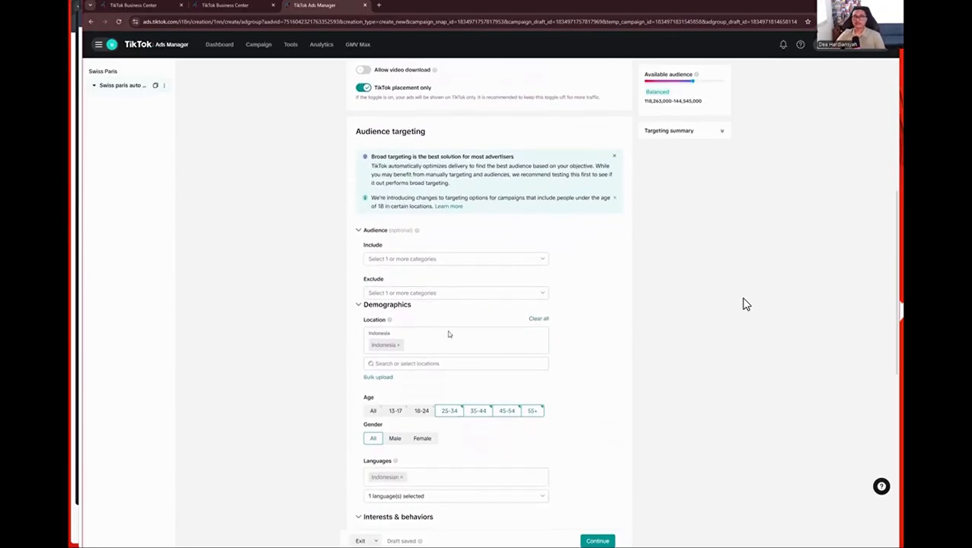
pyautogui.click(424, 415)
pyautogui.click(422, 413)
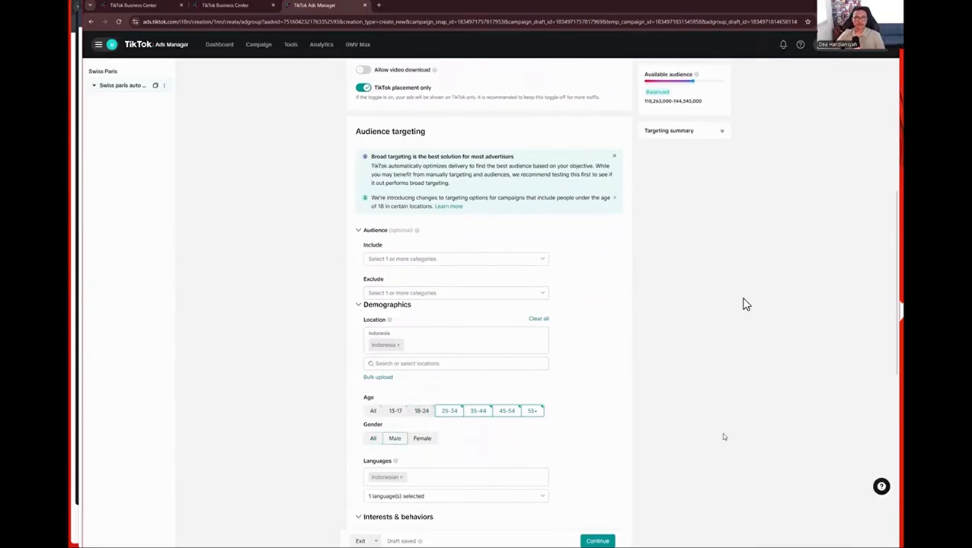
pyautogui.click(423, 440)
pyautogui.click(373, 438)
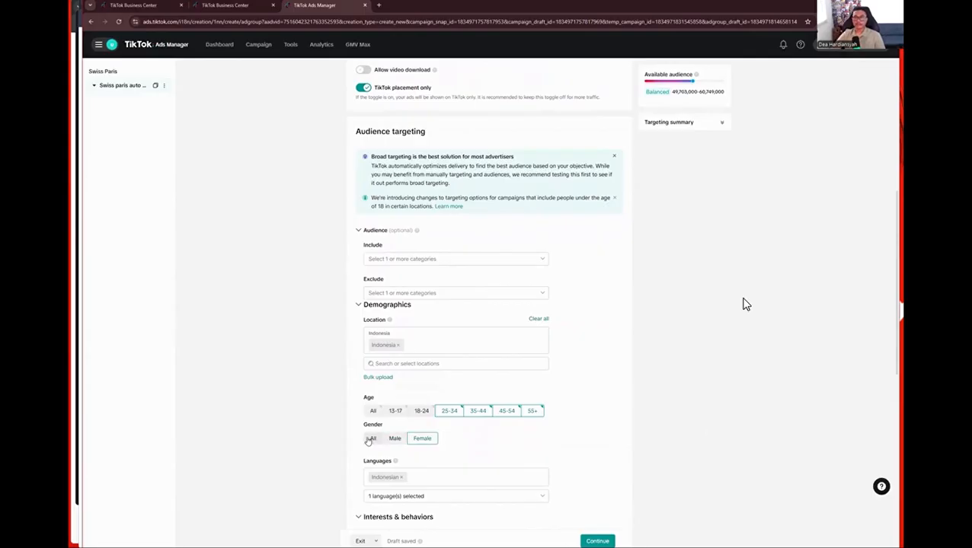
# Review the ad group settings and continue to the ad creation page
pyautogui.scroll(-2, 704, 335)
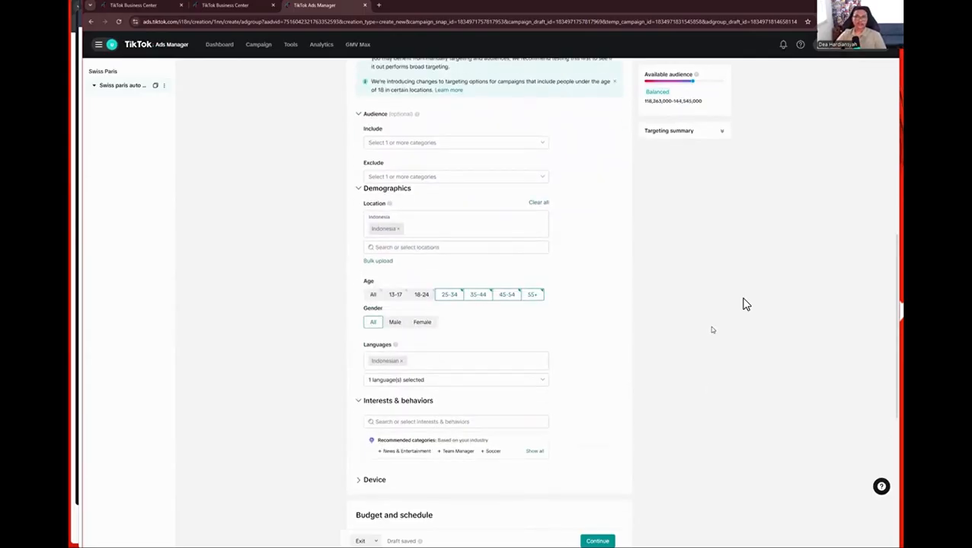
pyautogui.scroll(-2, 712, 330)
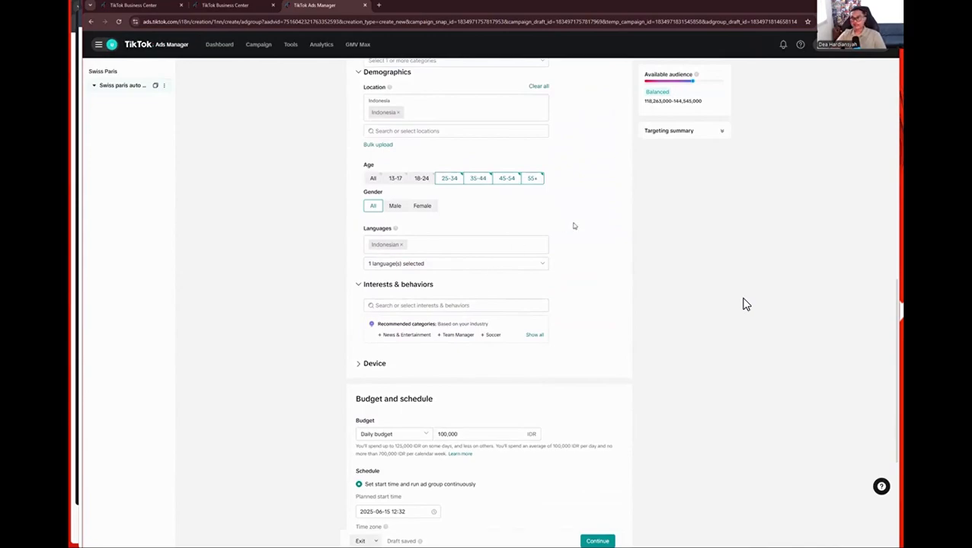
pyautogui.scroll(2, 626, 259)
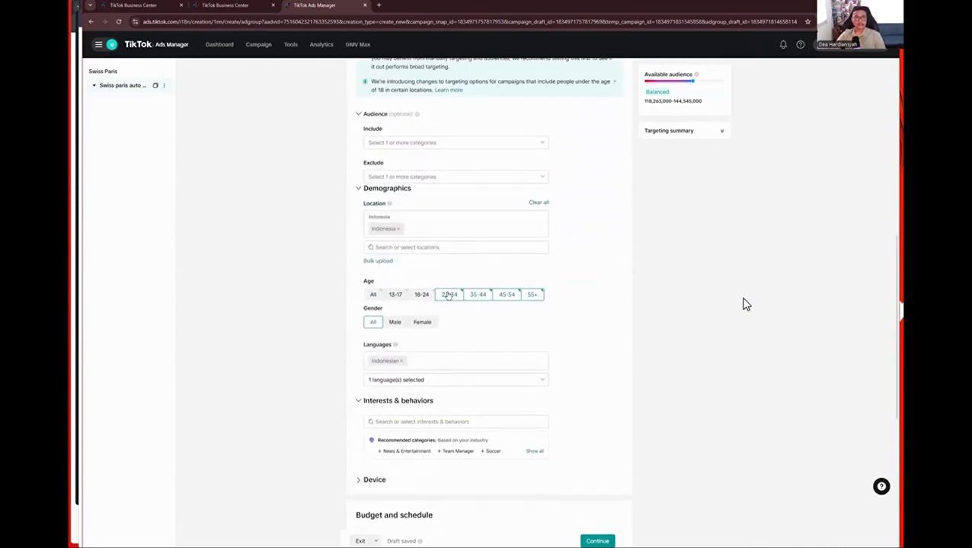
pyautogui.scroll(-3, 712, 286)
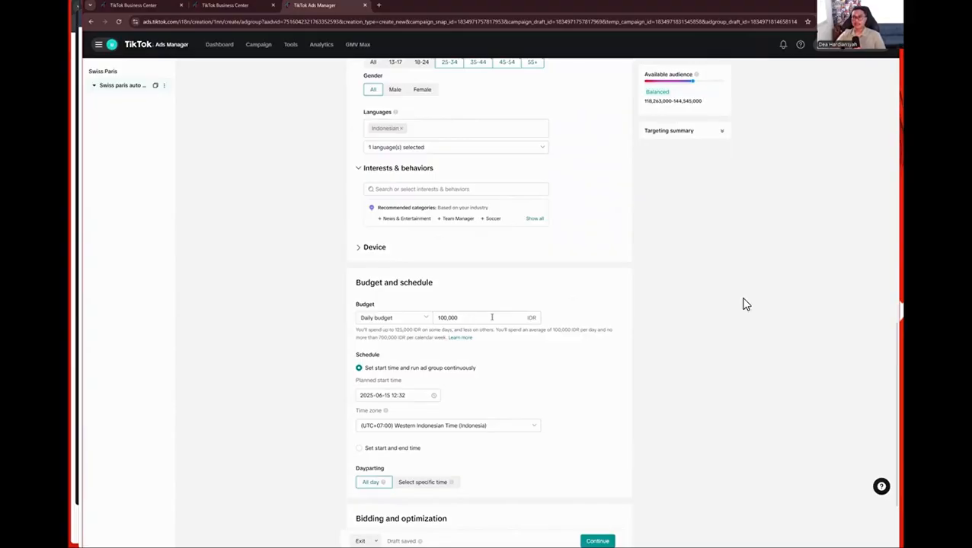
pyautogui.scroll(-2, 552, 345)
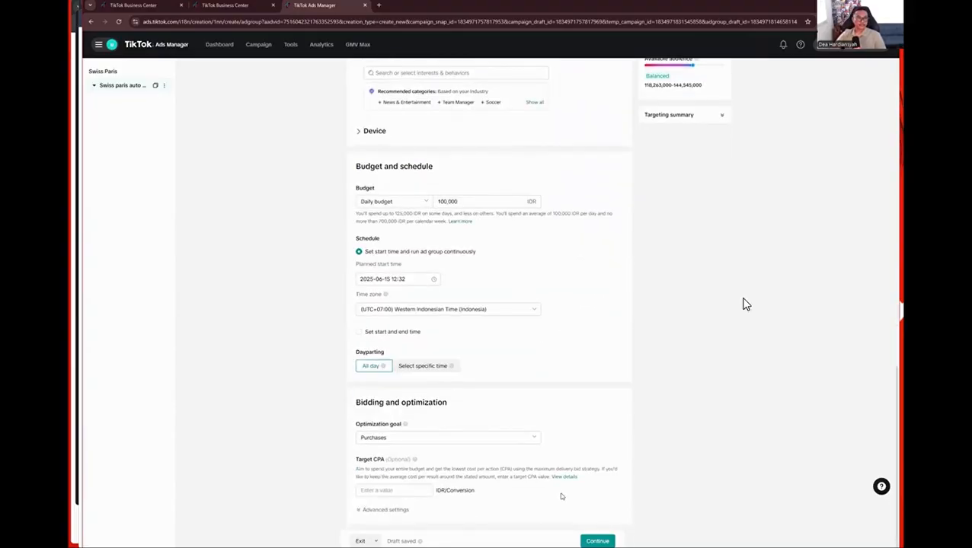
pyautogui.click(597, 541)
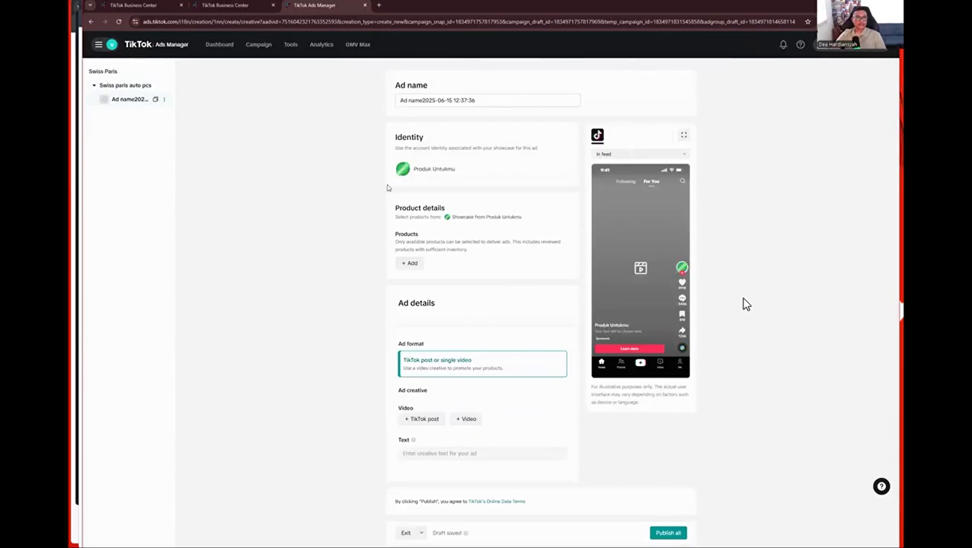
# Add the TERLARIS SWISS PARIS PENGHILANG KUTIL DAN TAHI... product from the showcase to the ad
pyautogui.click(410, 263)
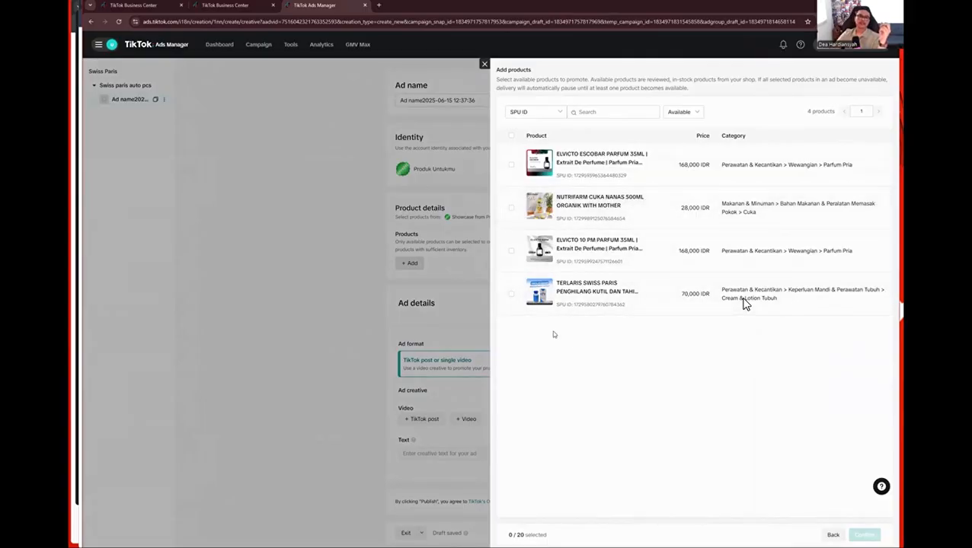
pyautogui.click(511, 294)
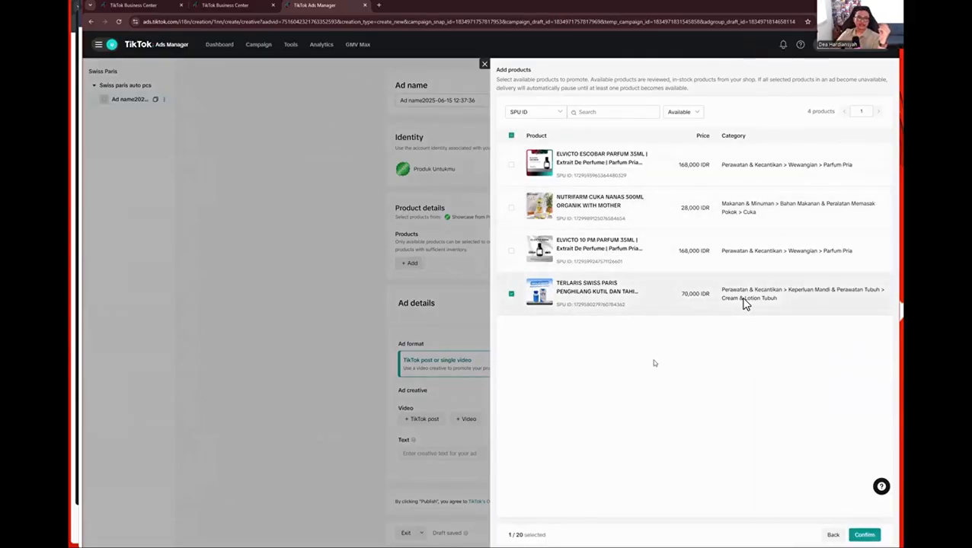
pyautogui.click(864, 535)
# Add the first three TikTok posts from the Produk Untukmu account as Spark Ad videos
pyautogui.scroll(-2, 486, 207)
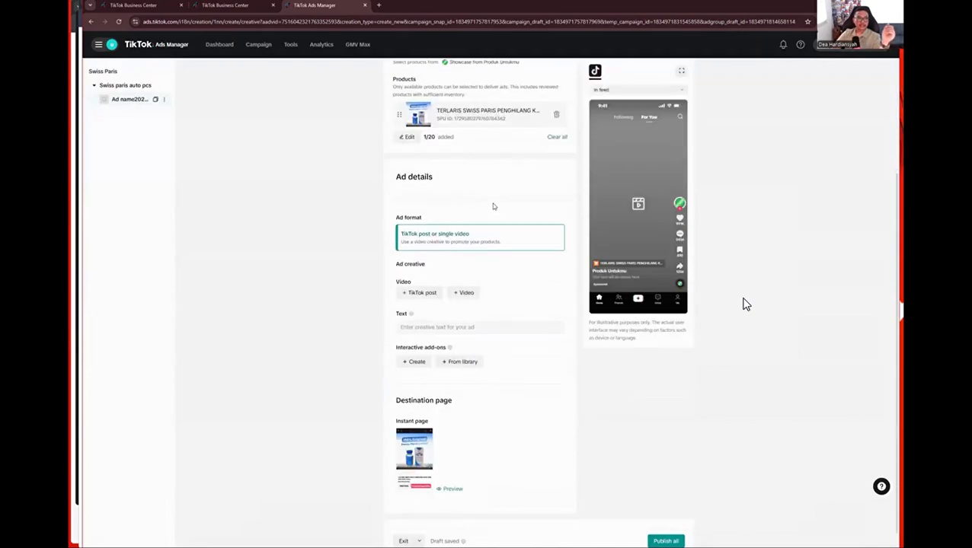
pyautogui.click(417, 293)
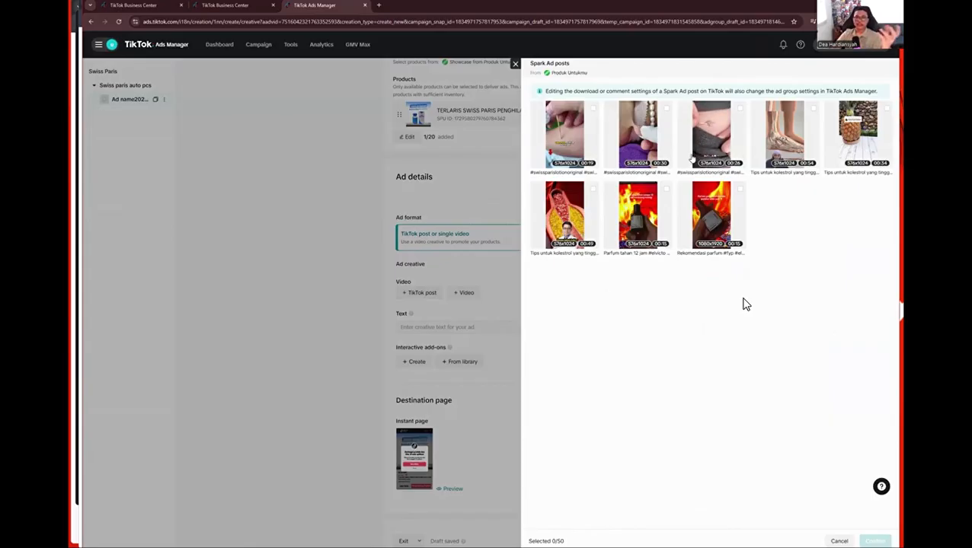
pyautogui.click(592, 111)
pyautogui.click(667, 110)
pyautogui.click(736, 112)
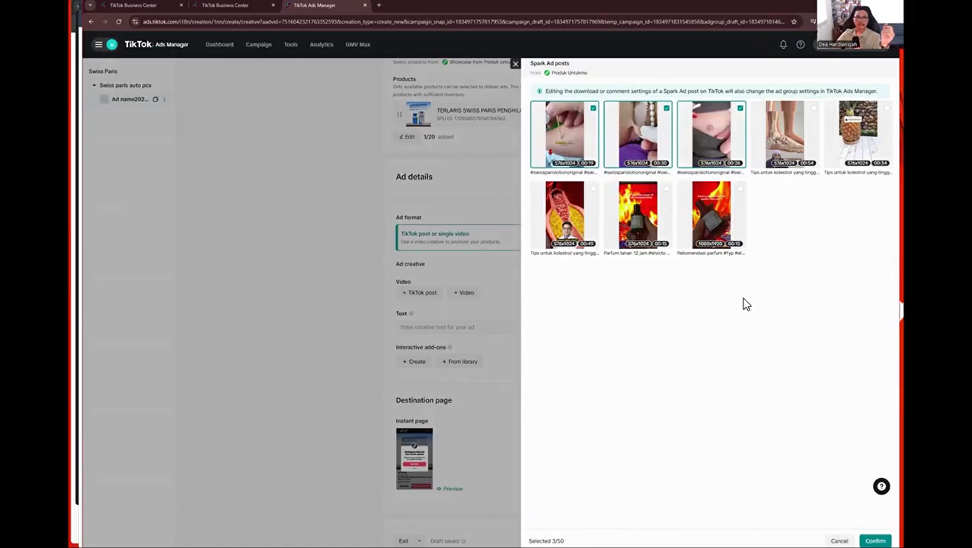
pyautogui.click(874, 541)
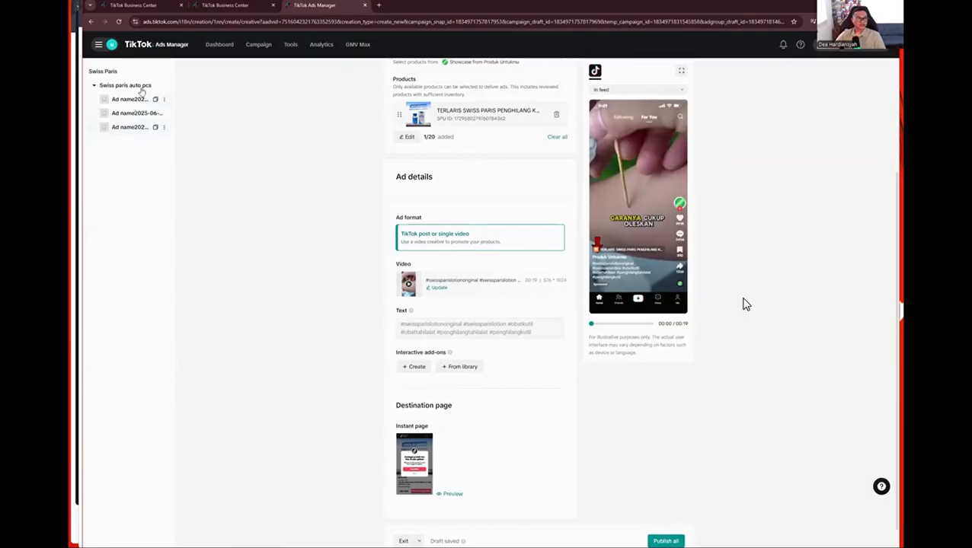
# Review each of the three generated ads and the ad group settings in the campaign tree
pyautogui.click(134, 113)
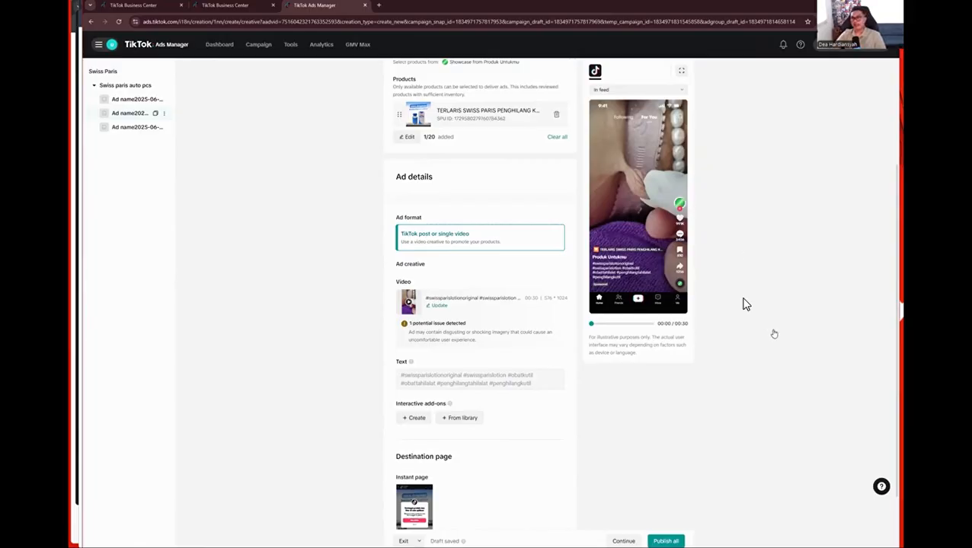
pyautogui.click(137, 99)
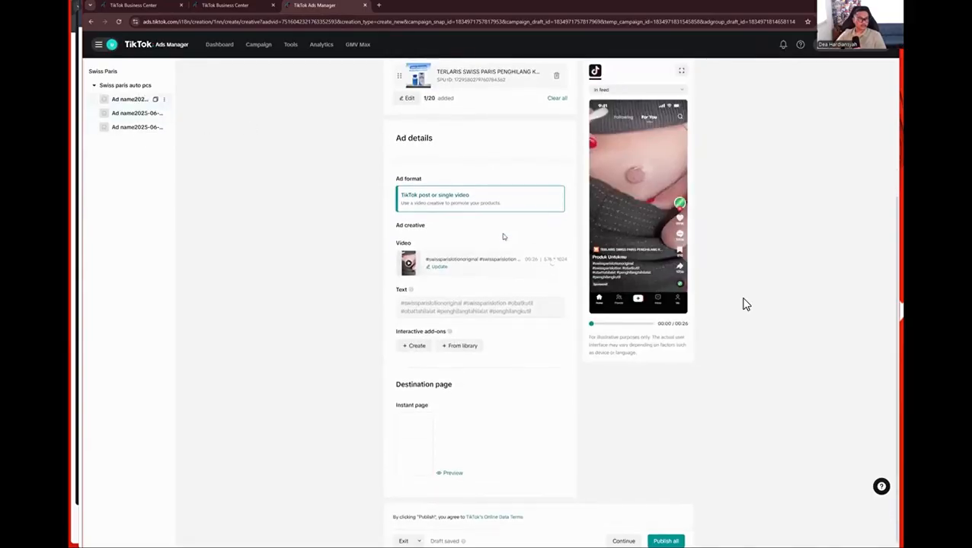
pyautogui.scroll(5, 478, 213)
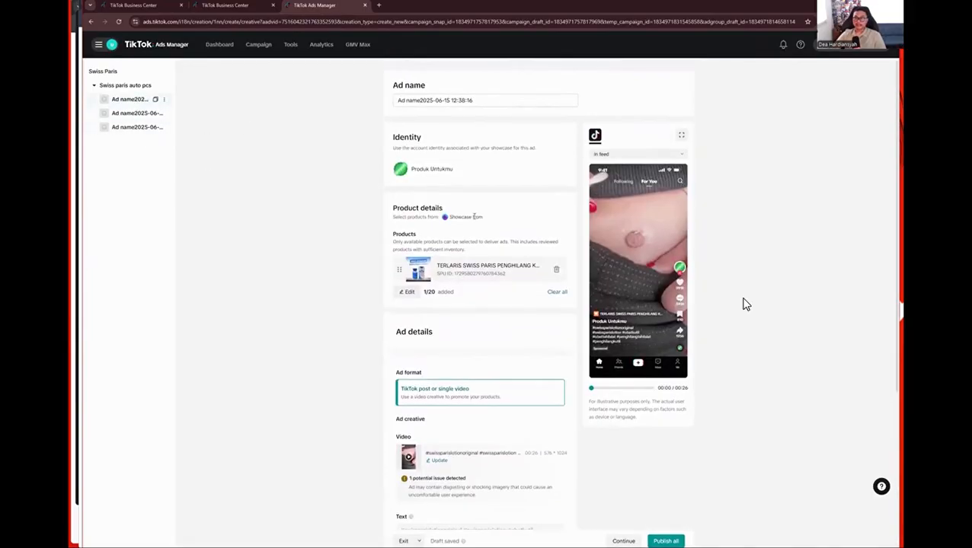
pyautogui.click(126, 85)
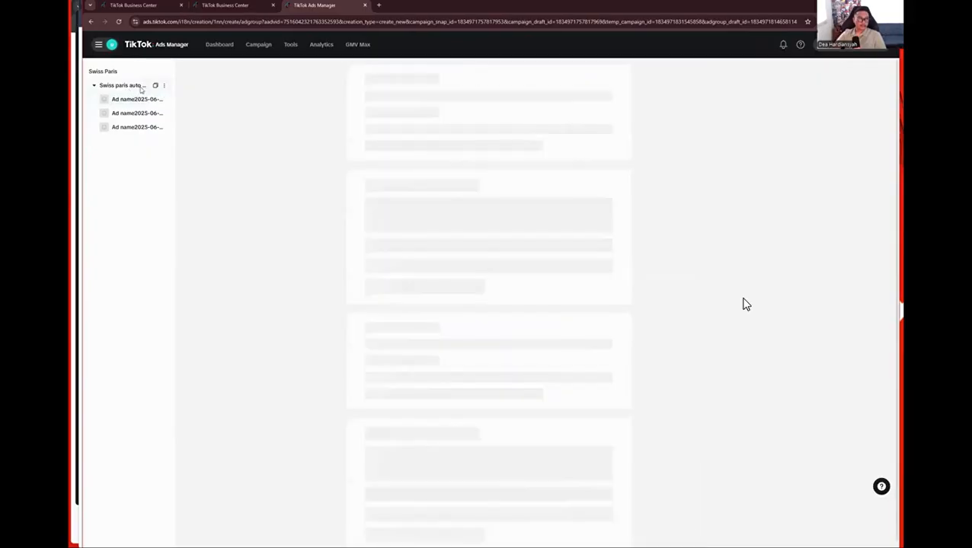
pyautogui.scroll(-10, 496, 239)
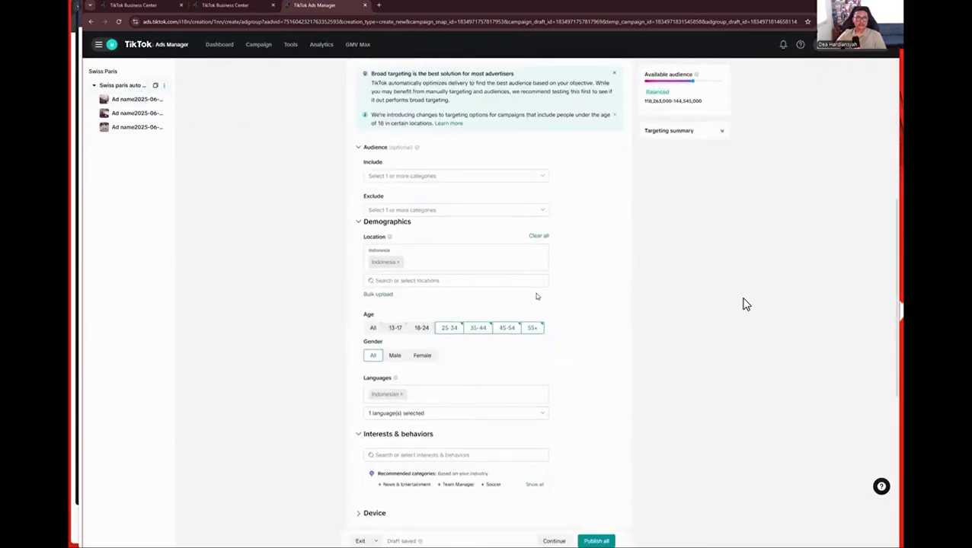
pyautogui.click(135, 99)
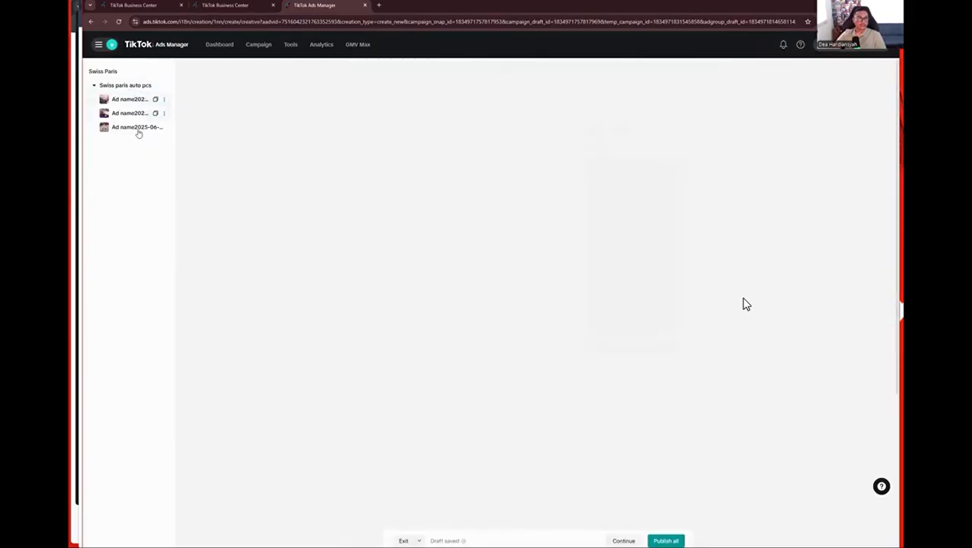
pyautogui.click(128, 113)
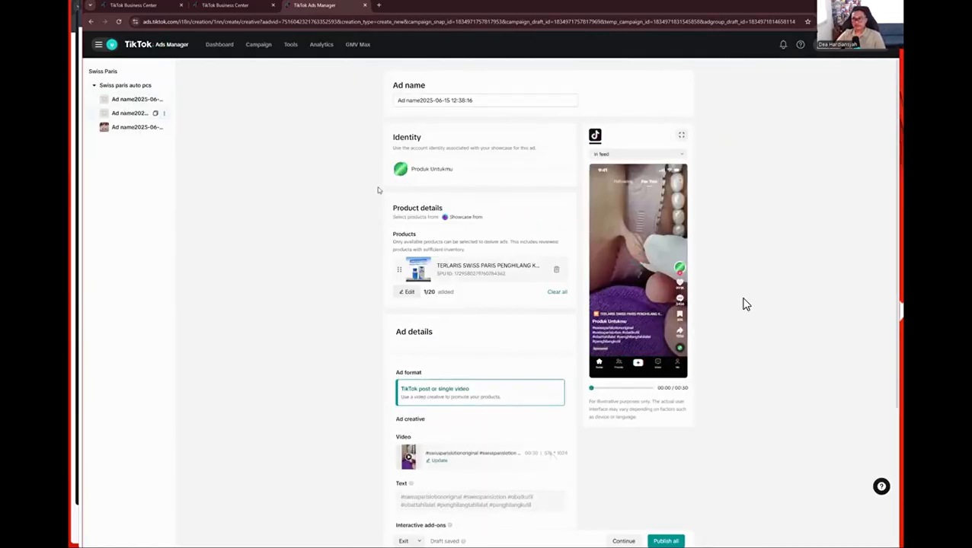
pyautogui.click(134, 127)
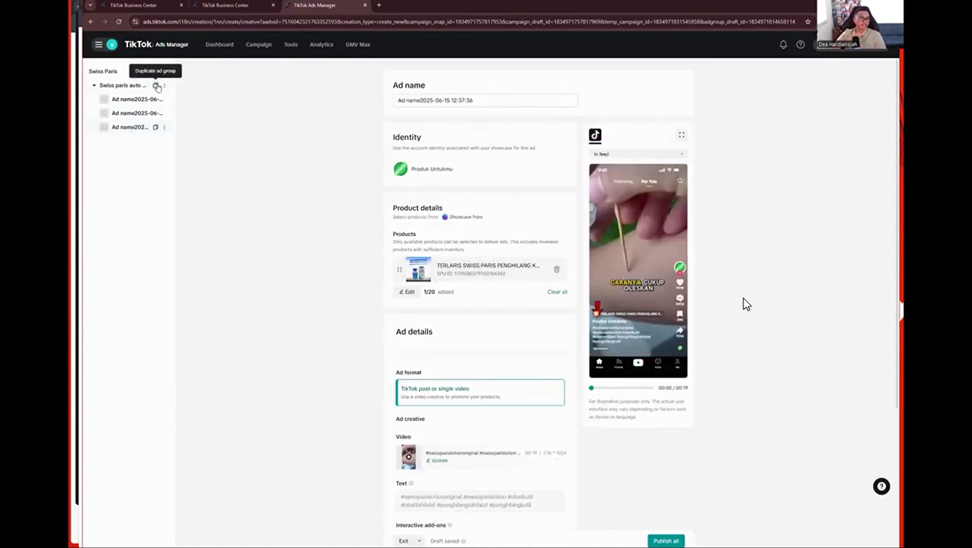
# Start duplicating the Swiss paris auto pcs ad group into two copies, naming the first copy Swiss paris bid pcs
pyautogui.click(156, 84)
pyautogui.click(425, 158)
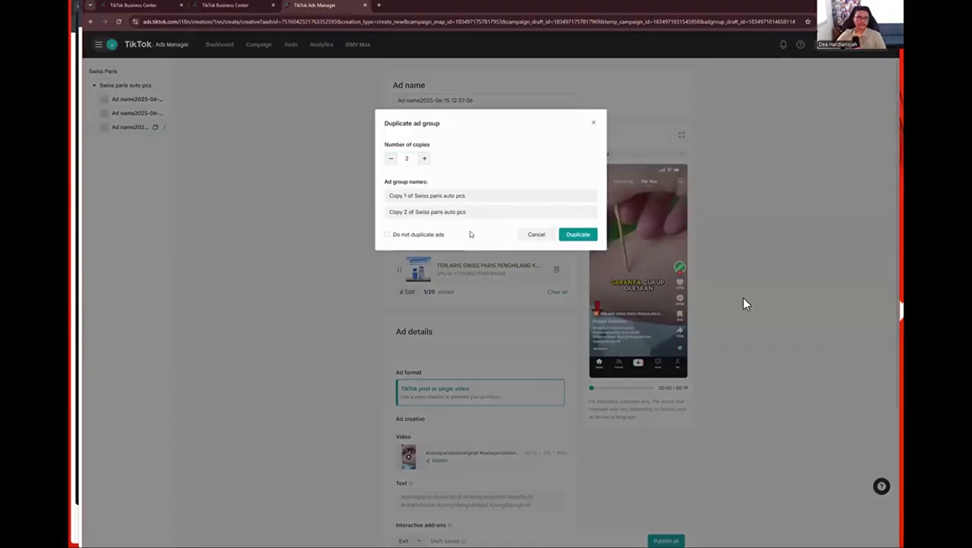
pyautogui.click(444, 196)
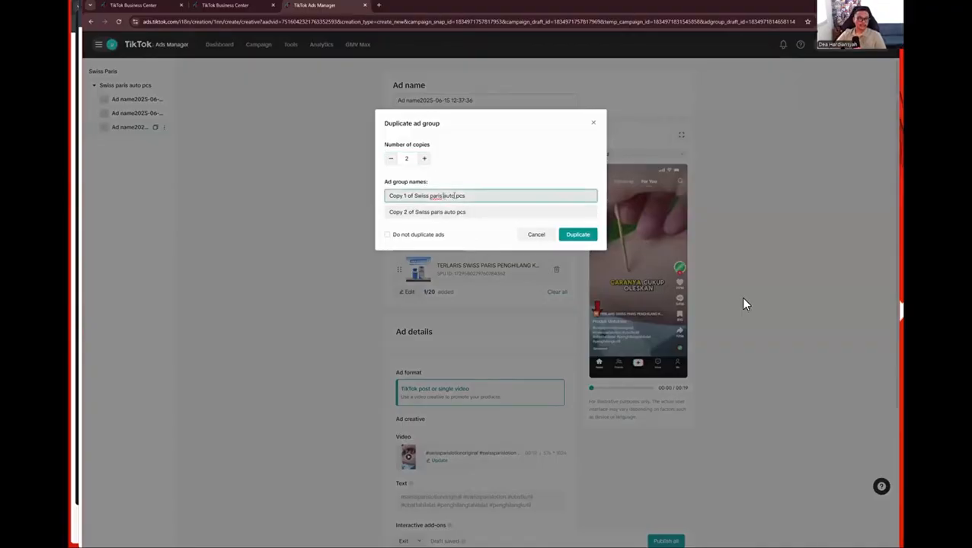
pyautogui.click(424, 160)
pyautogui.click(424, 159)
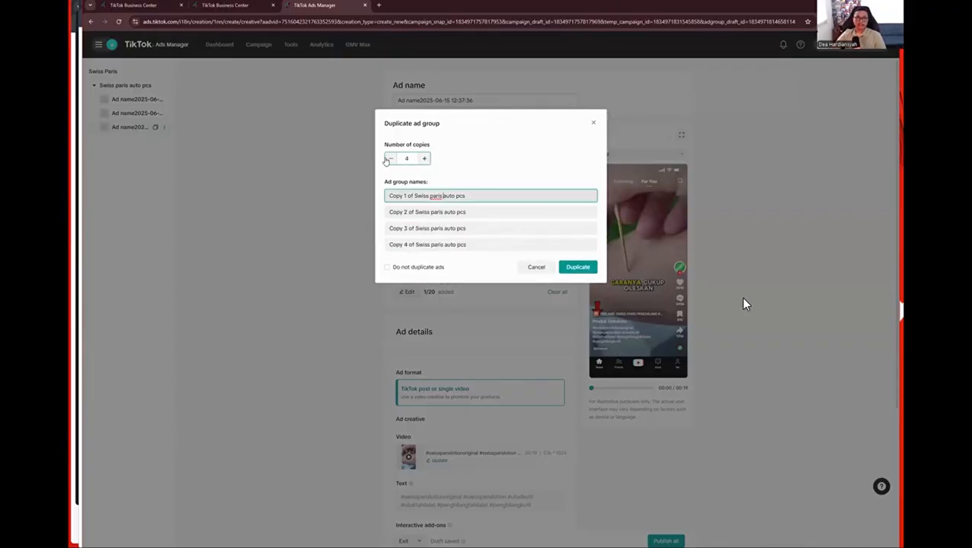
pyautogui.click(388, 158)
pyautogui.click(388, 159)
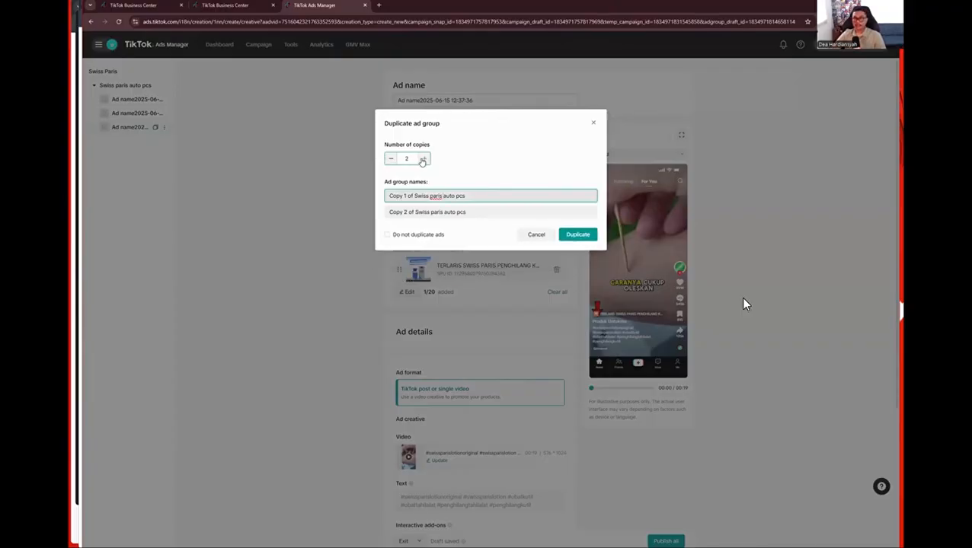
pyautogui.doubleClick(445, 196)
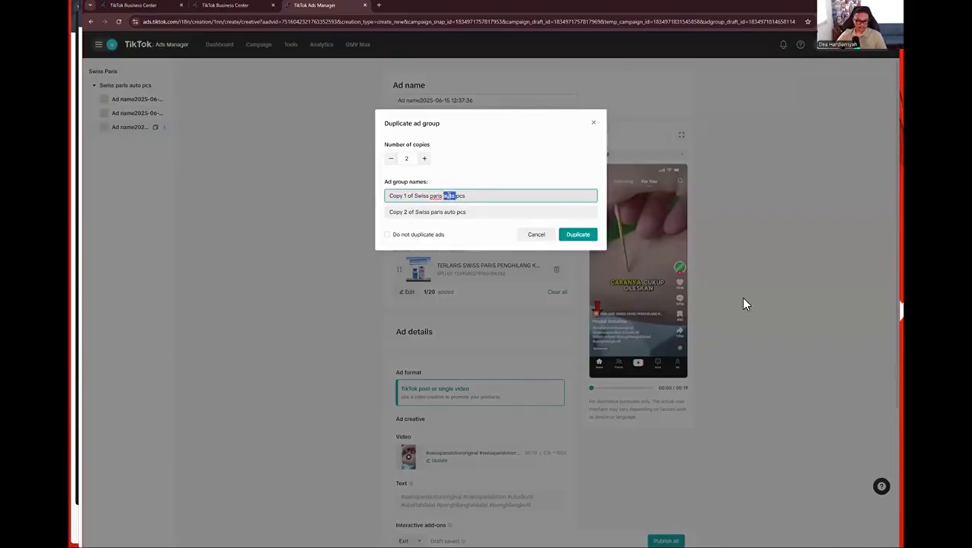
pyautogui.press('BackSpace')
pyautogui.click(507, 171)
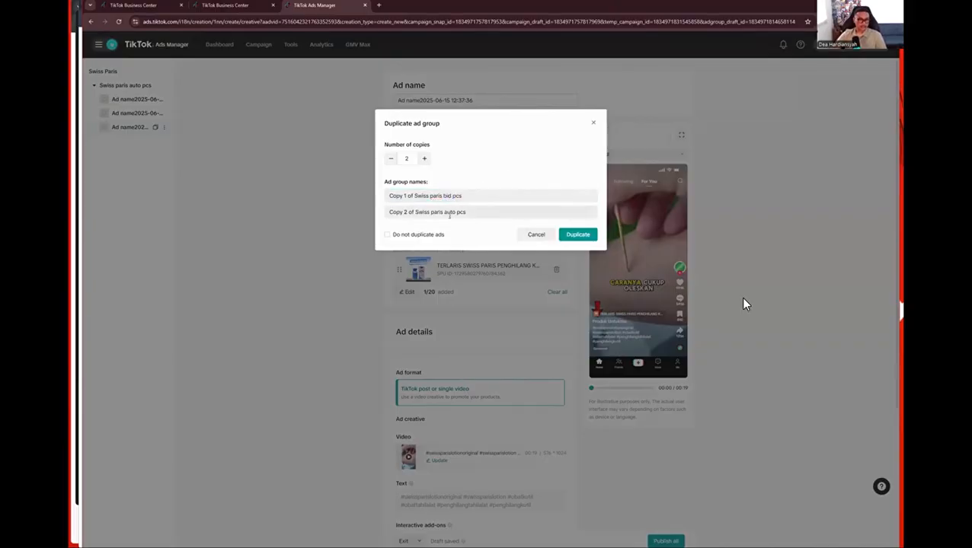
# Name the second copy Swiss paris bid roas, remove the copy prefixes from both names, and create the duplicates
pyautogui.moveTo(445, 212); pyautogui.dragTo(485, 214)
pyautogui.write('bid ro')
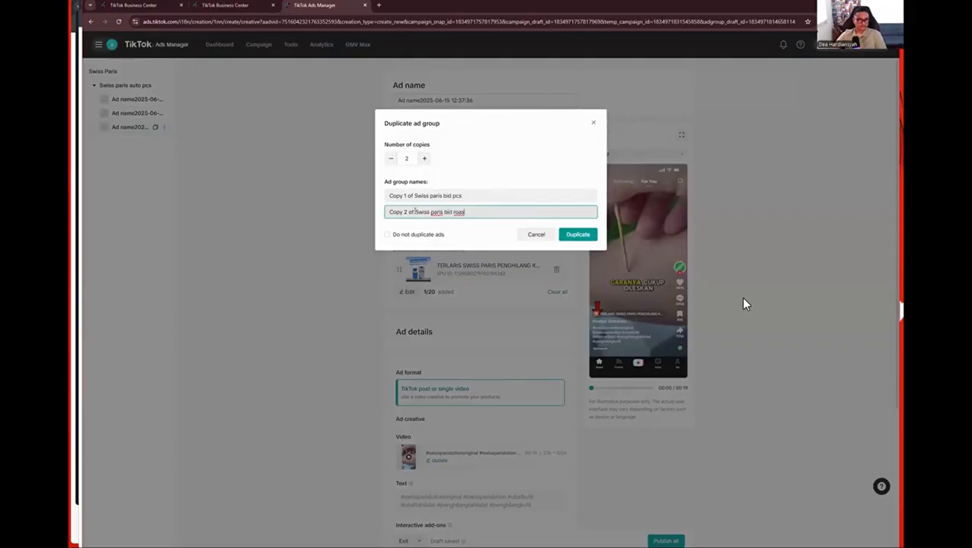
pyautogui.moveTo(415, 212); pyautogui.dragTo(317, 218)
pyautogui.press('BackSpace')
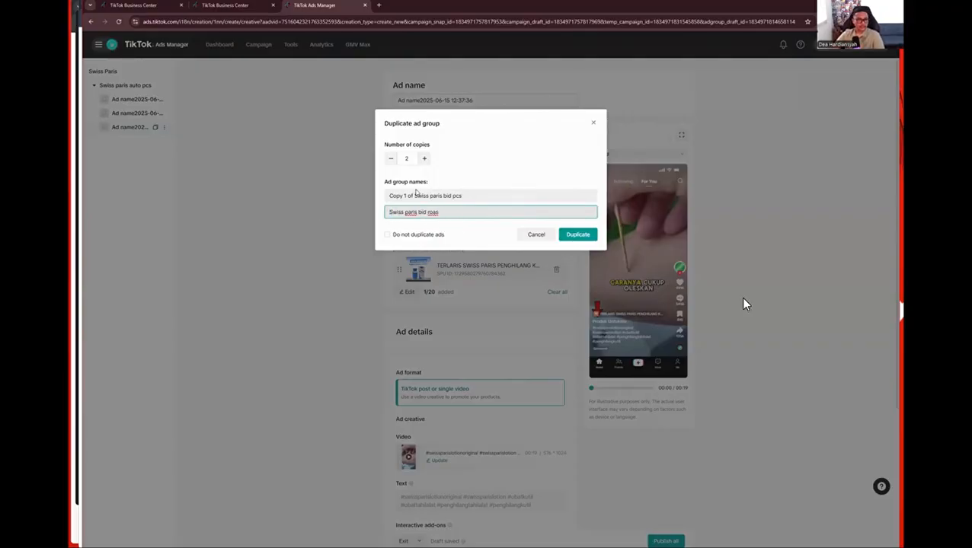
pyautogui.moveTo(415, 195); pyautogui.dragTo(361, 199)
pyautogui.press('BackSpace')
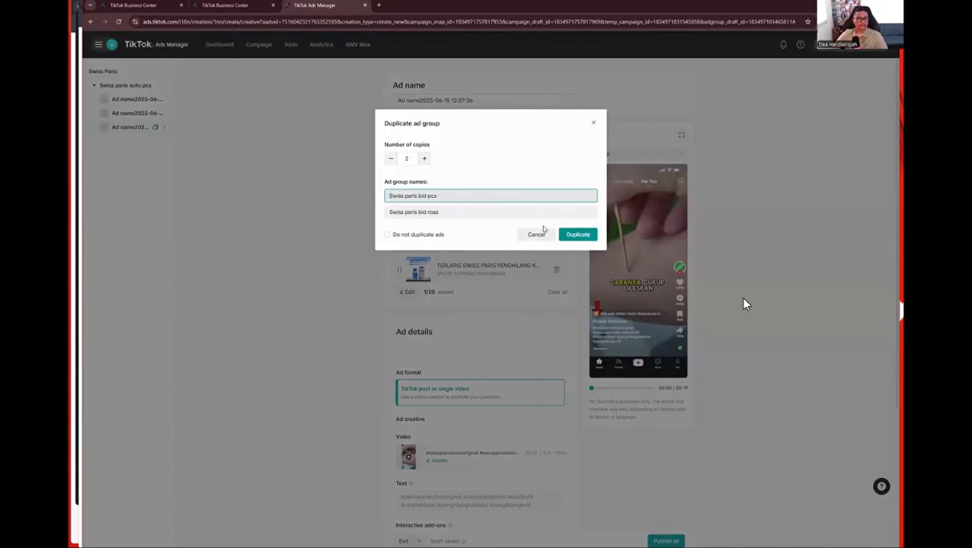
pyautogui.click(579, 236)
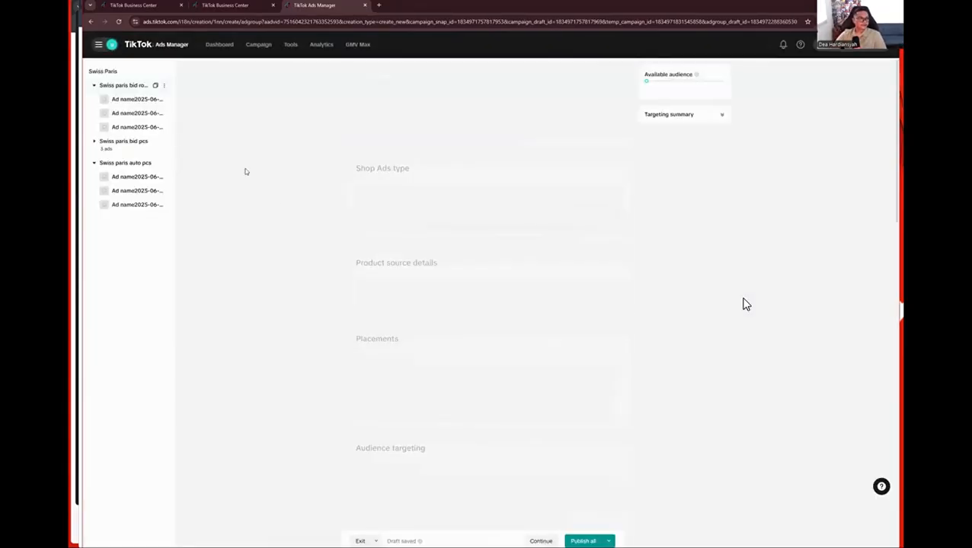
# Set the Swiss paris bid roas ad group's optimization goal to Gross revenue
pyautogui.scroll(-10, 746, 305)
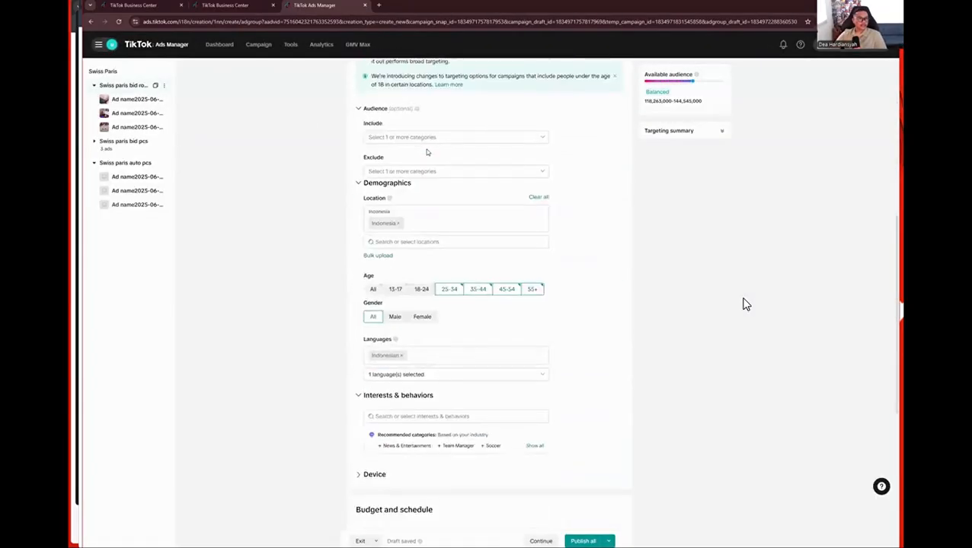
pyautogui.click(405, 435)
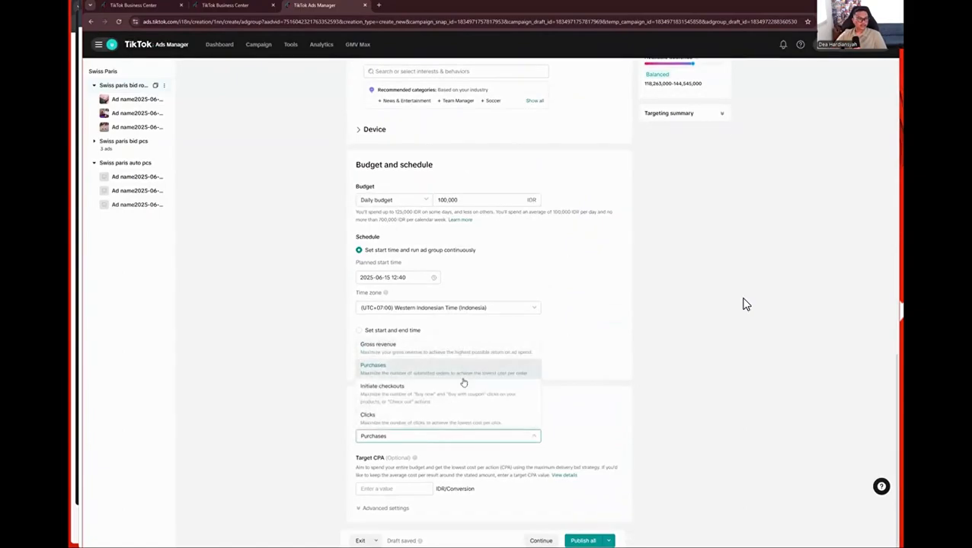
pyautogui.click(418, 349)
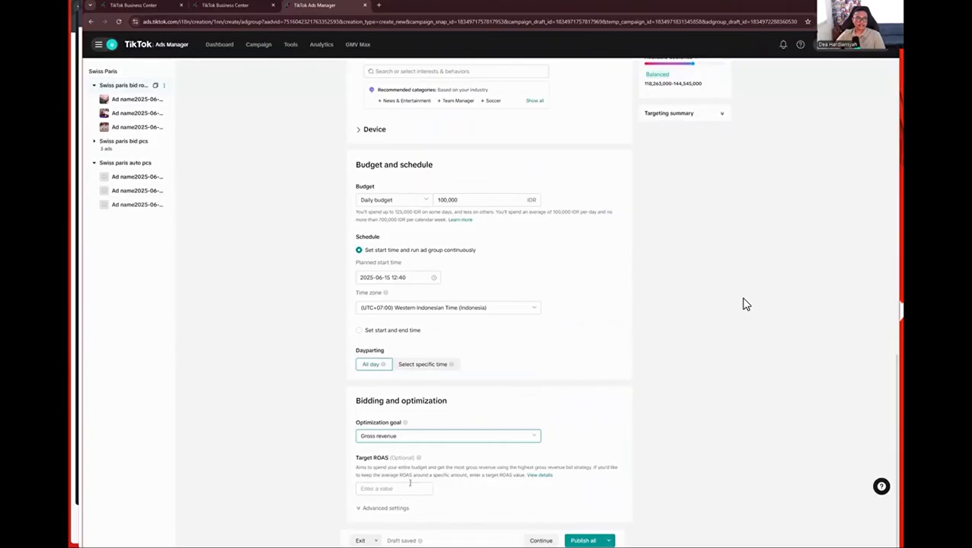
# Set the Swiss paris bid roas ad group's target ROAS to 5.00
pyautogui.scroll(10, 588, 425)
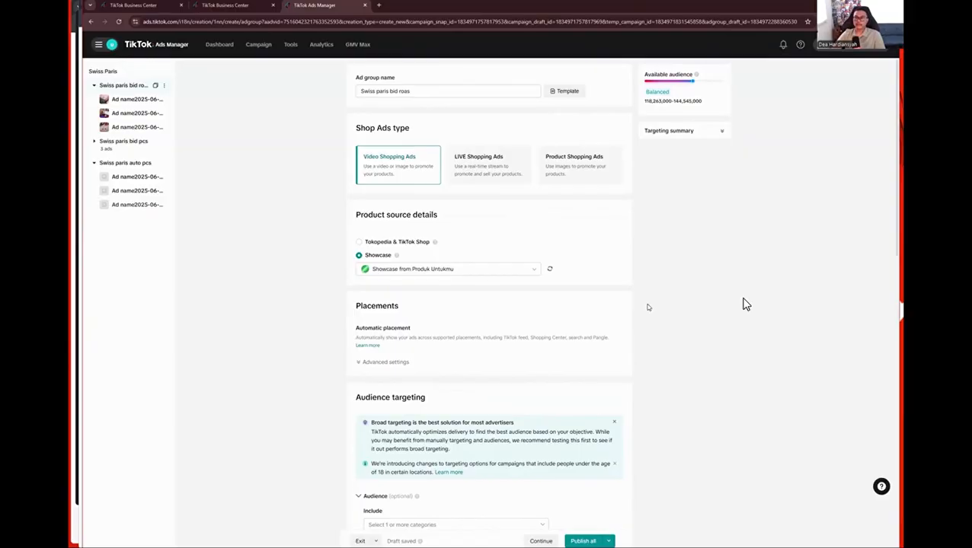
pyautogui.scroll(-14, 642, 301)
pyautogui.scroll(1, 482, 430)
pyautogui.scroll(9, 482, 430)
pyautogui.scroll(-2, 425, 122)
pyautogui.scroll(-10, 427, 131)
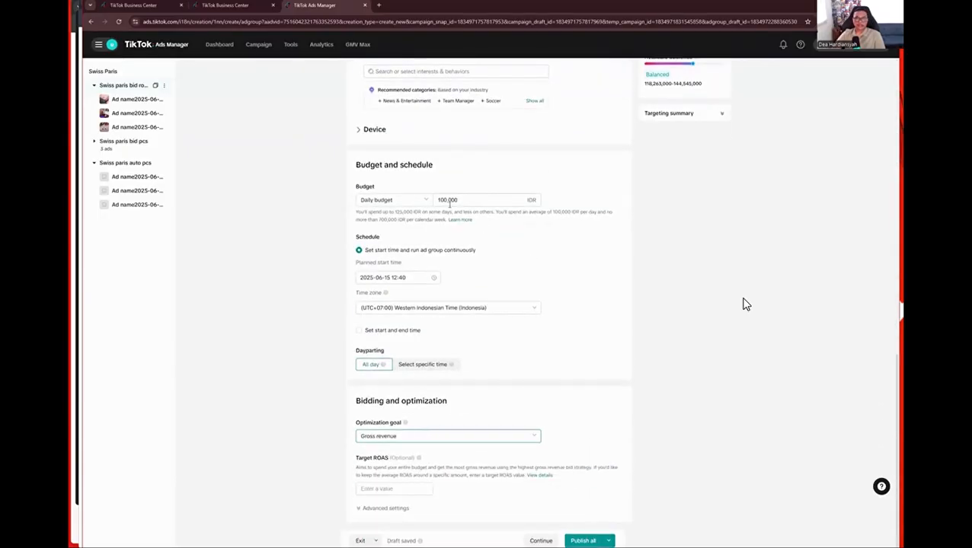
pyautogui.click(395, 490)
pyautogui.write('5.00')
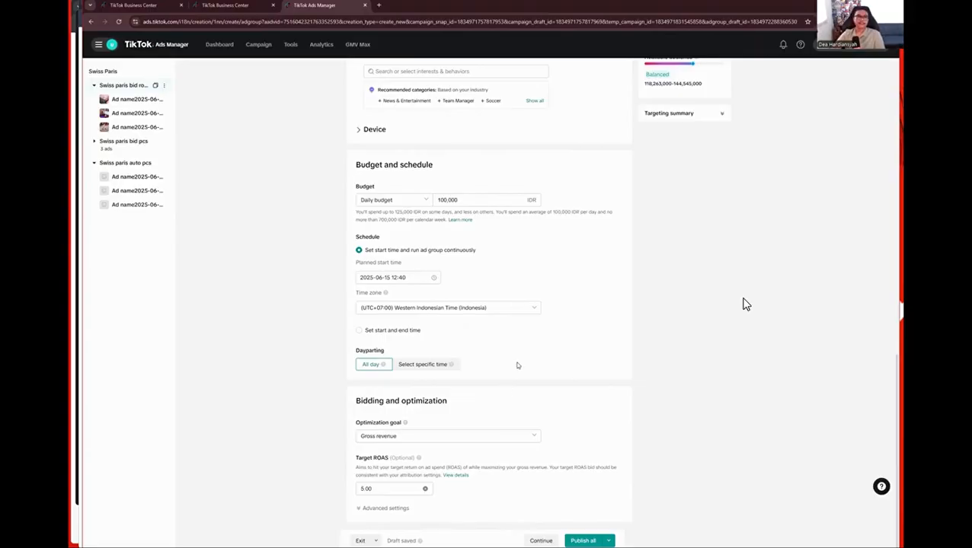
# Open the Swiss paris bid pcs ad group and set its target CPA to 11,000 IDR per conversion
pyautogui.click(134, 144)
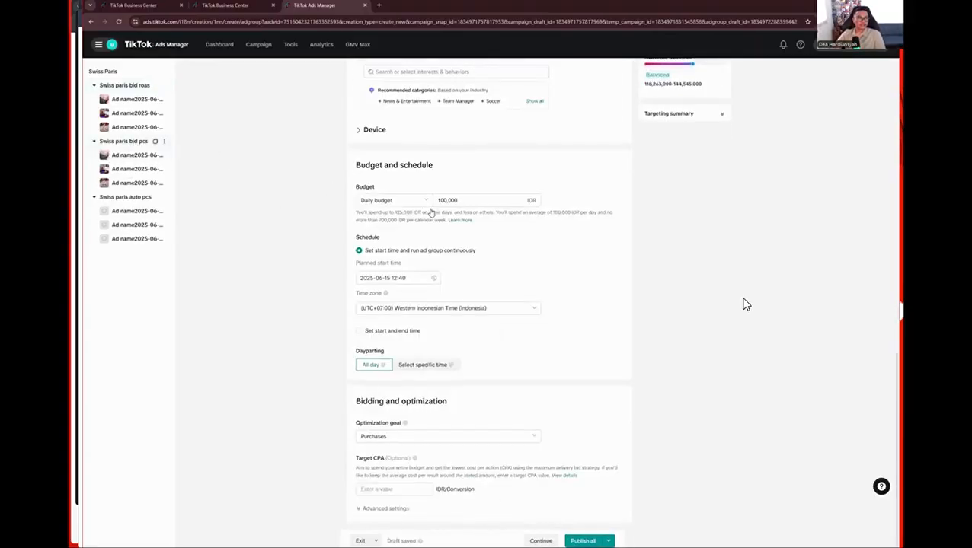
pyautogui.scroll(6, 457, 168)
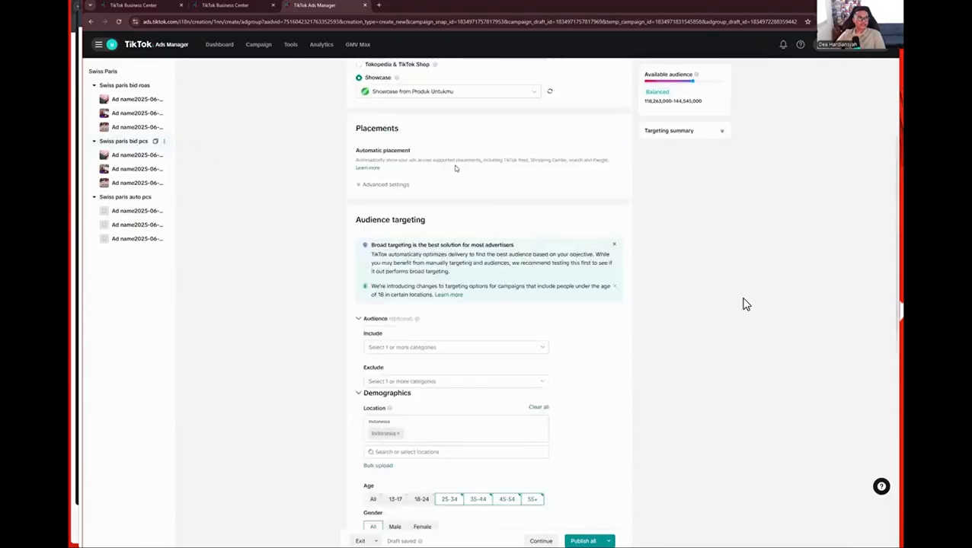
pyautogui.scroll(-9, 460, 173)
pyautogui.click(399, 488)
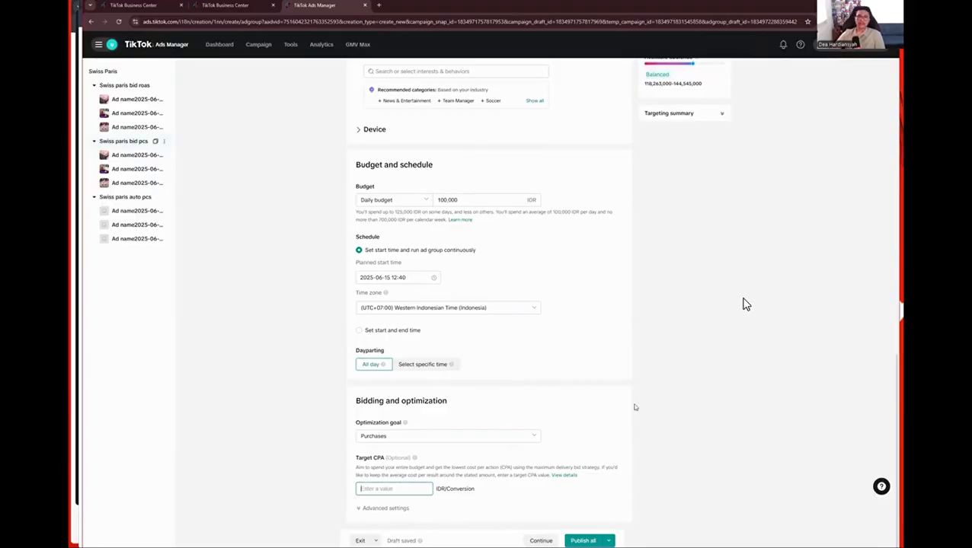
pyautogui.scroll(1, 639, 374)
pyautogui.scroll(6, 639, 373)
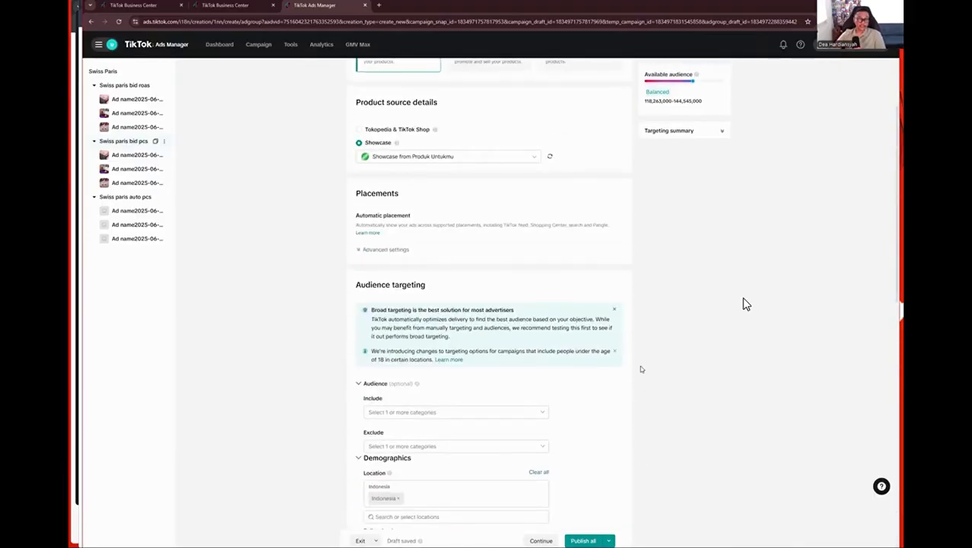
pyautogui.scroll(-7, 643, 367)
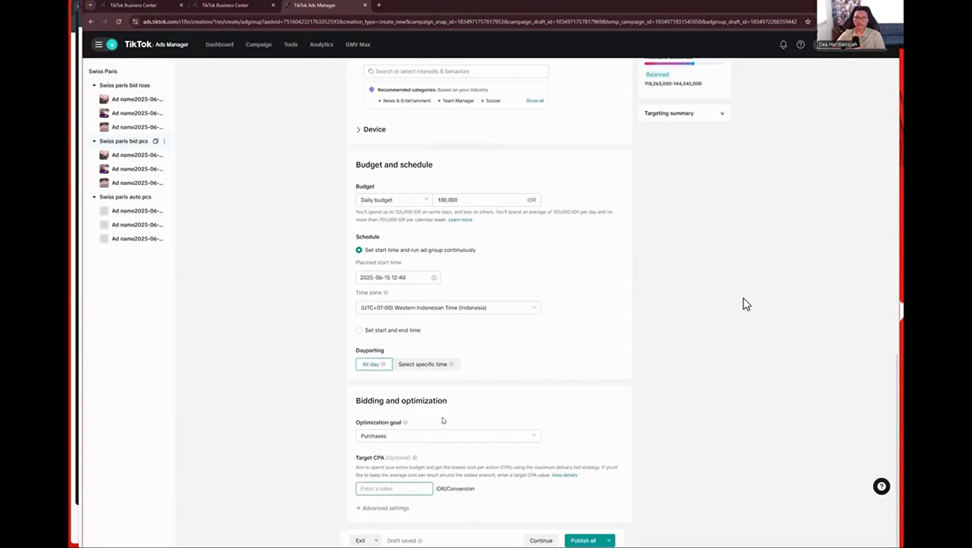
pyautogui.write('11000')
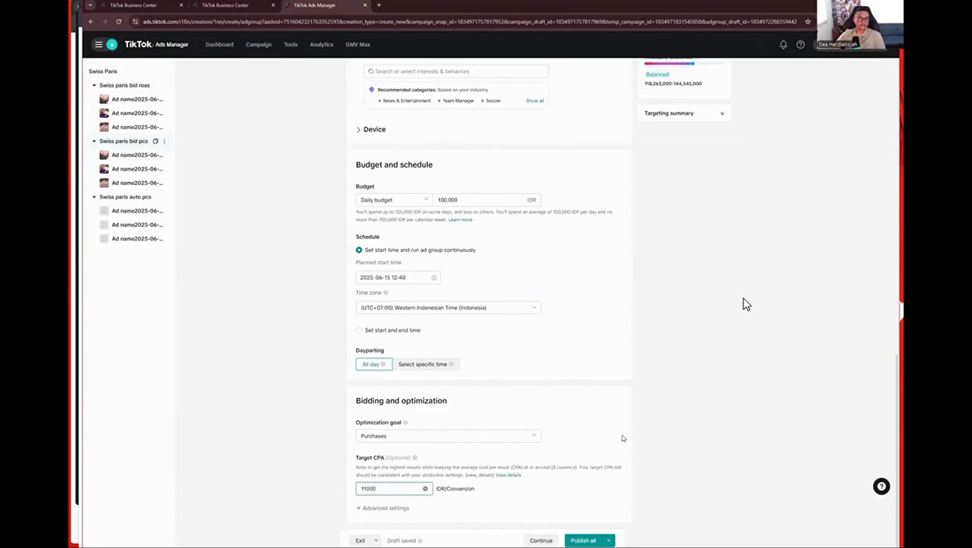
pyautogui.click(622, 438)
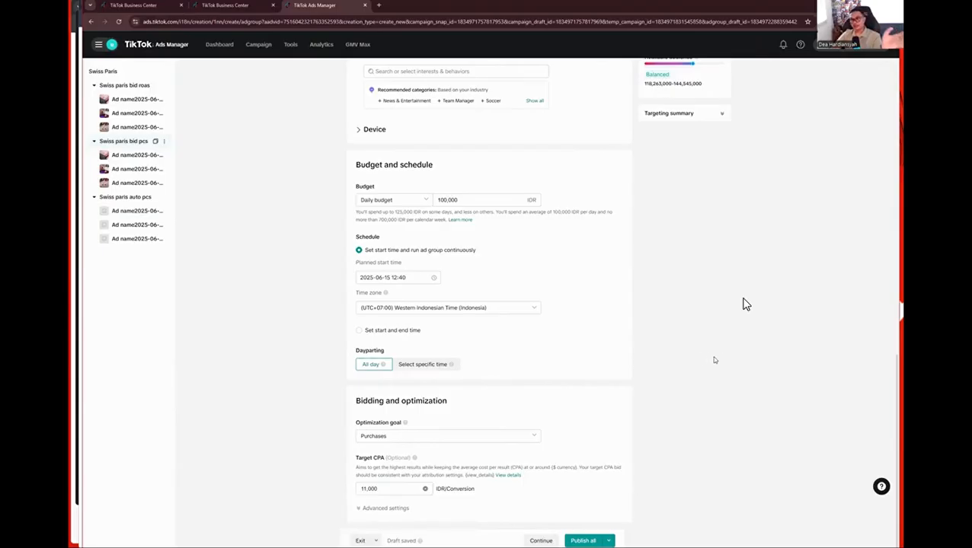
# Review the bidding settings of the bid roas, bid pcs and auto pcs ad groups
pyautogui.click(123, 86)
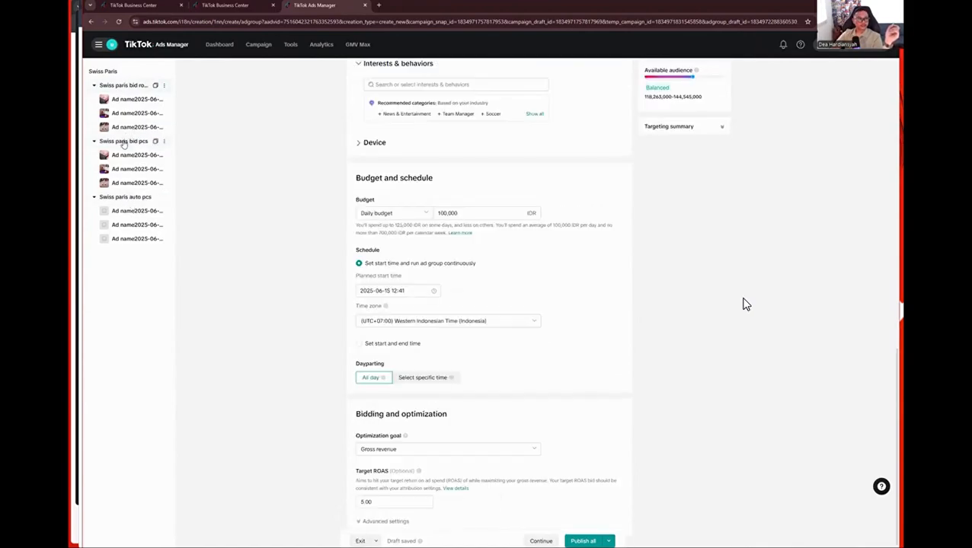
pyautogui.click(122, 143)
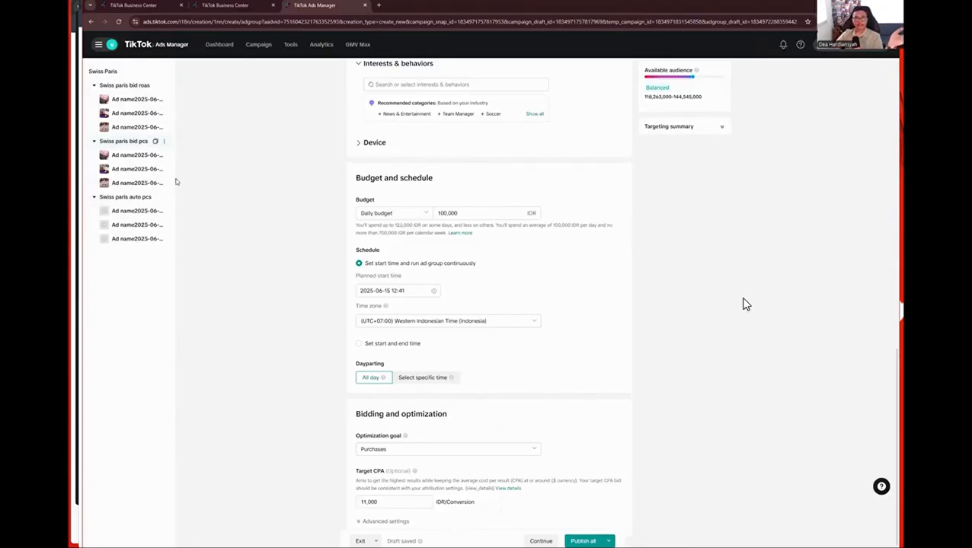
pyautogui.click(126, 196)
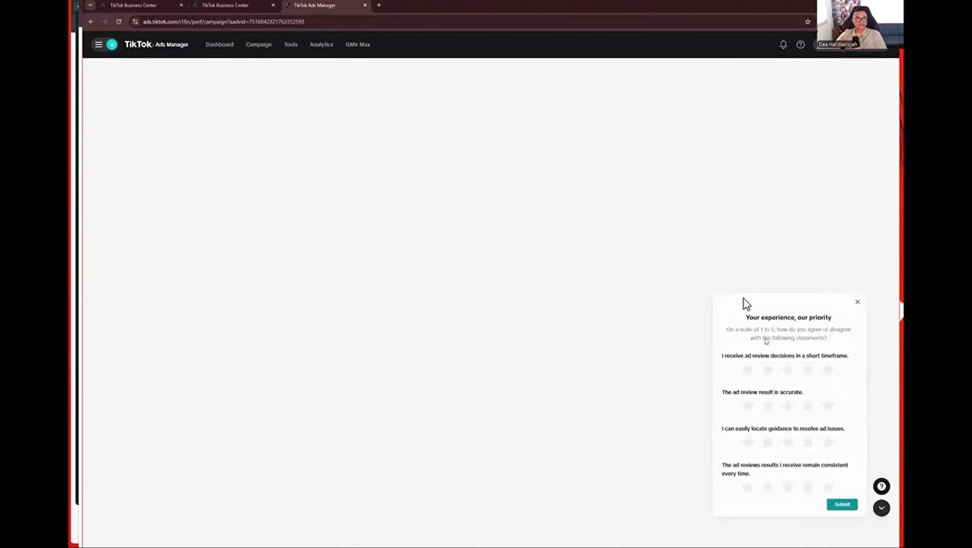
# Dismiss the feedback survey and apply a 2025-06-15 reporting date range with the Shop Ads column view
pyautogui.click(856, 304)
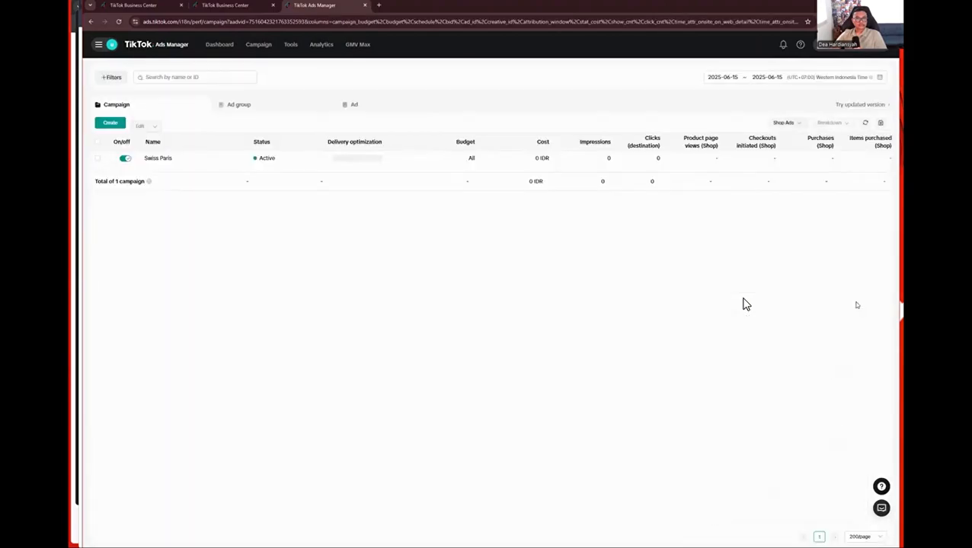
pyautogui.click(769, 79)
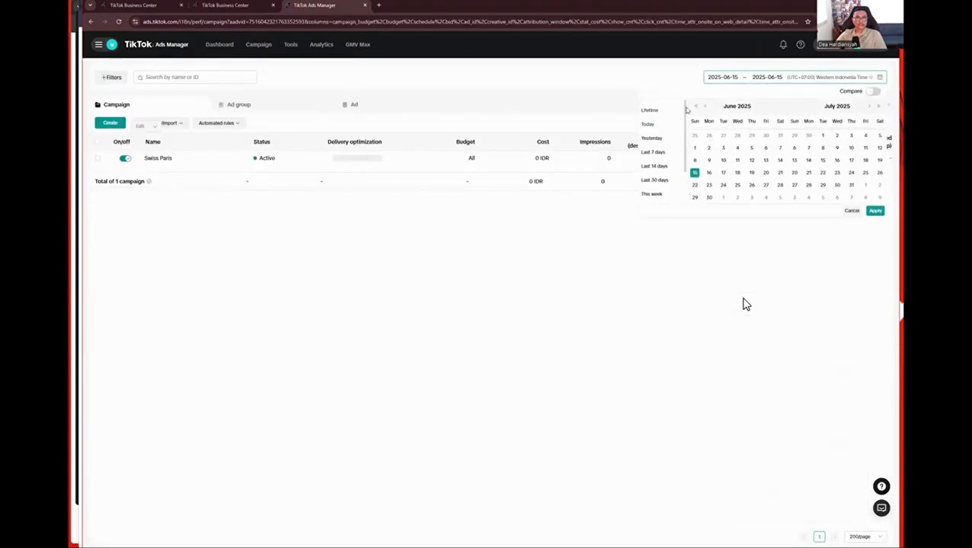
pyautogui.click(876, 211)
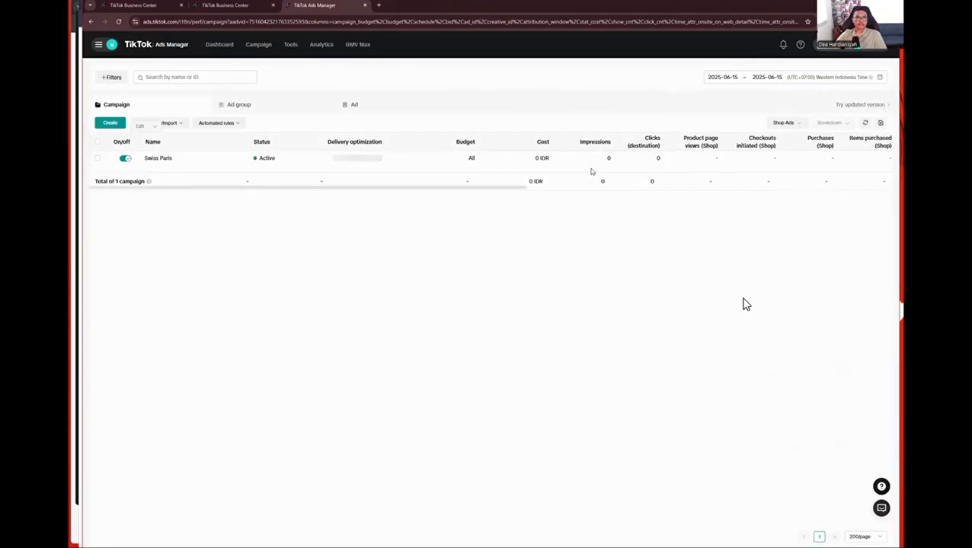
pyautogui.click(783, 123)
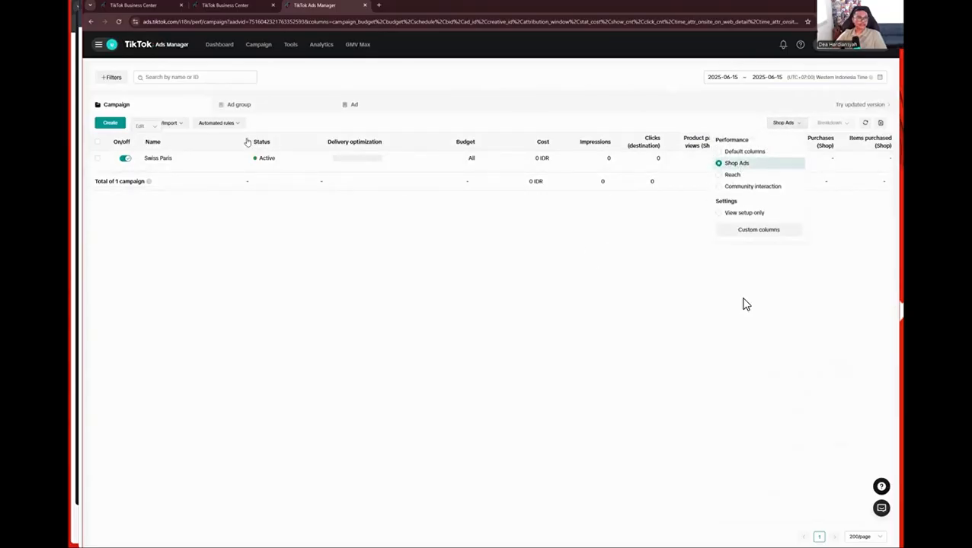
pyautogui.moveTo(153, 164)
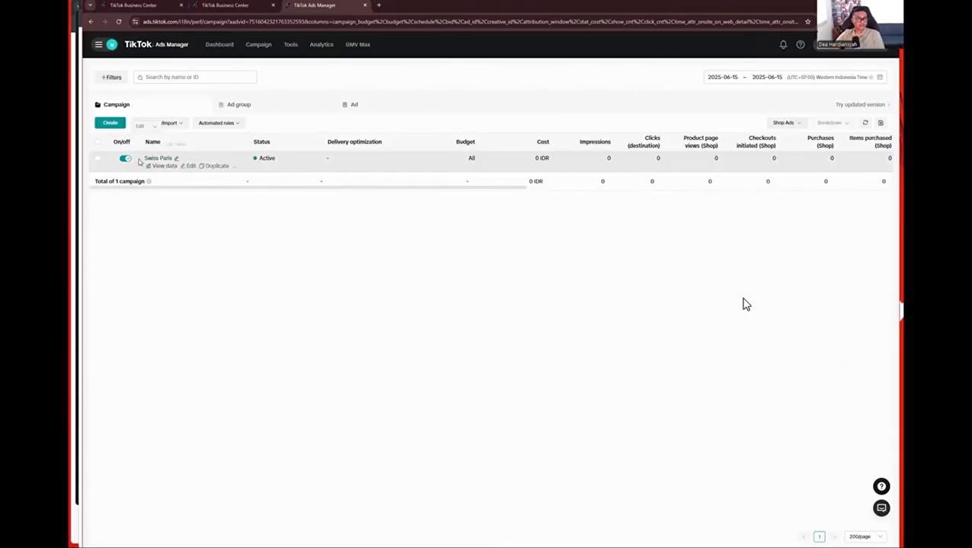
# Select the Swiss Paris campaign and open its list of ad groups
pyautogui.click(97, 159)
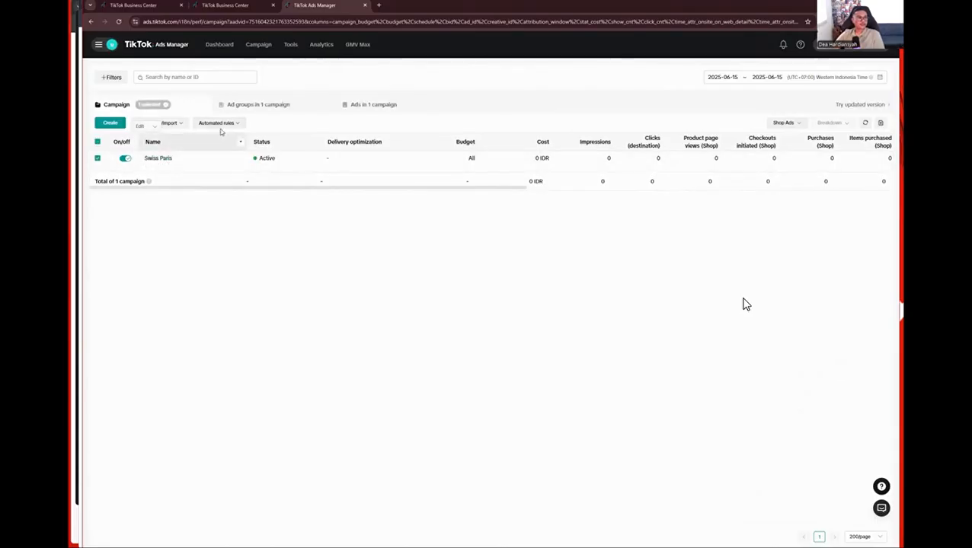
pyautogui.click(258, 106)
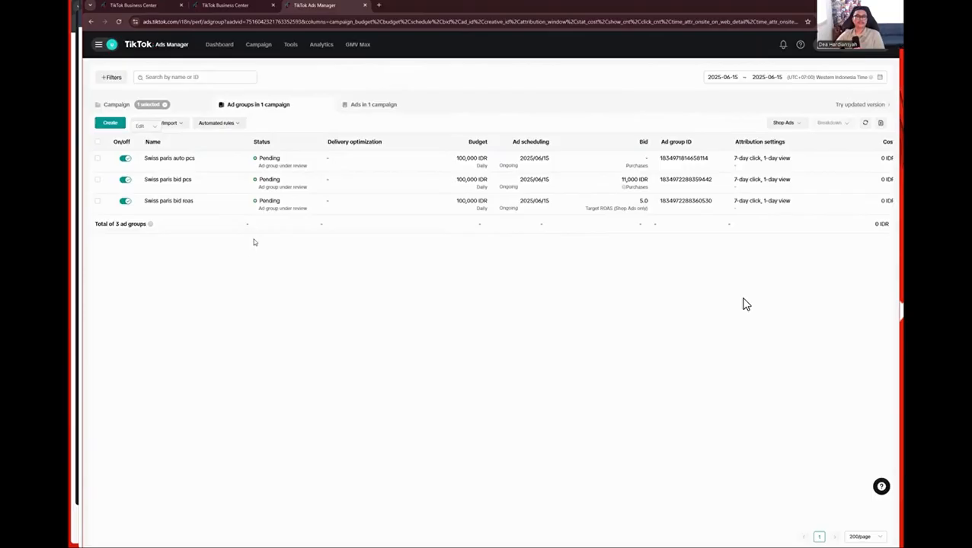
pyautogui.moveTo(183, 164)
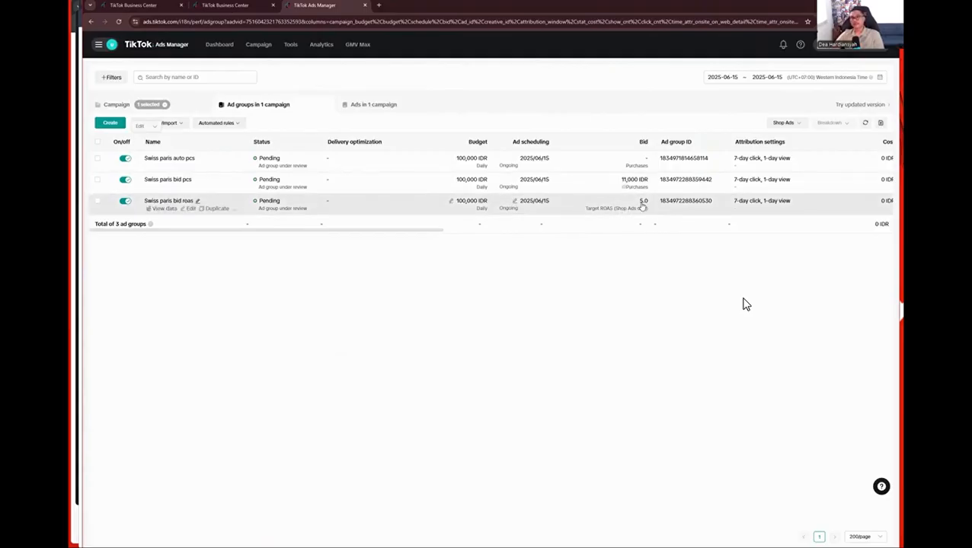
# Select the Swiss paris auto pcs ad group and view its ads
pyautogui.moveTo(426, 230); pyautogui.dragTo(365, 244)
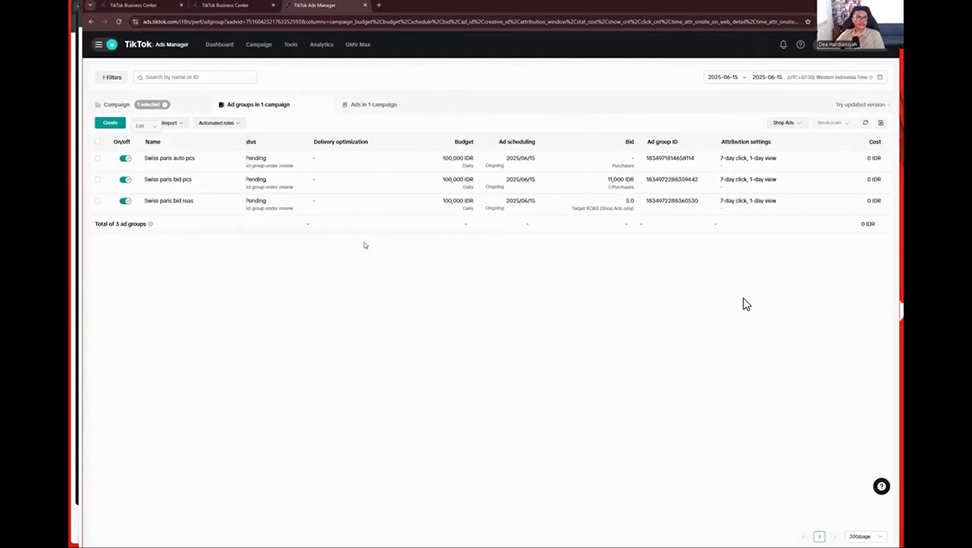
pyautogui.click(99, 159)
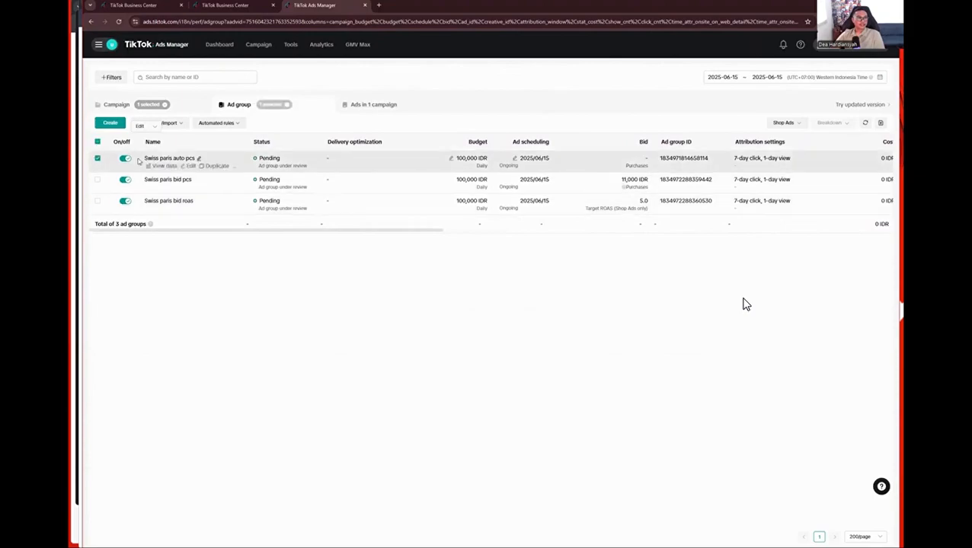
pyautogui.click(402, 104)
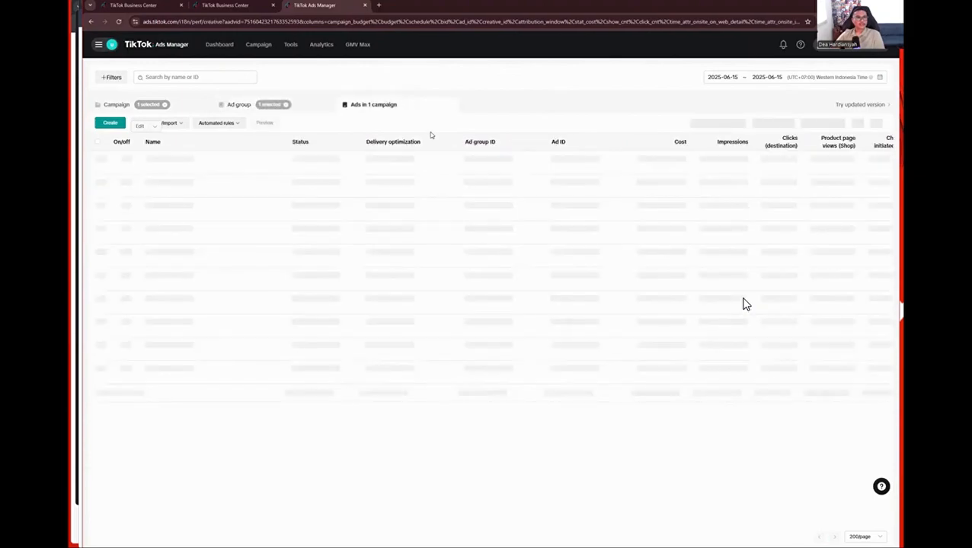
# Clear the ad group selection and view all ads in the campaign
pyautogui.click(242, 108)
pyautogui.click(287, 105)
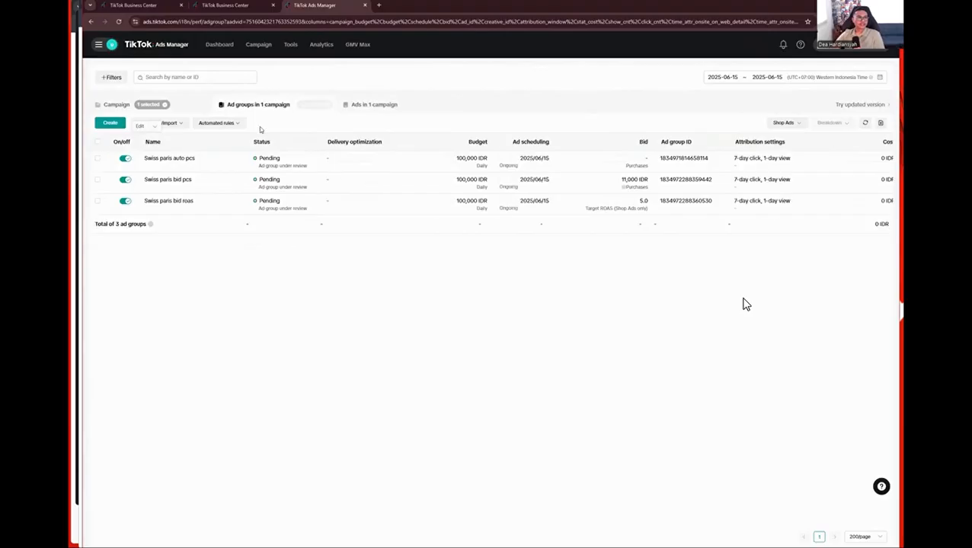
pyautogui.click(386, 108)
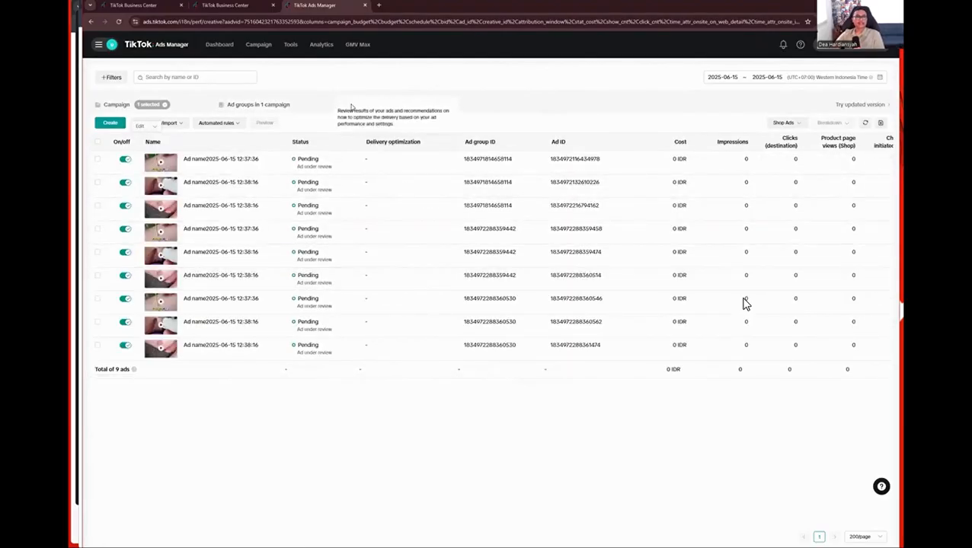
# Return to the ad groups list and scroll through its performance metric columns
pyautogui.click(297, 105)
pyautogui.middleClick(470, 201)
pyautogui.middleClick(516, 202)
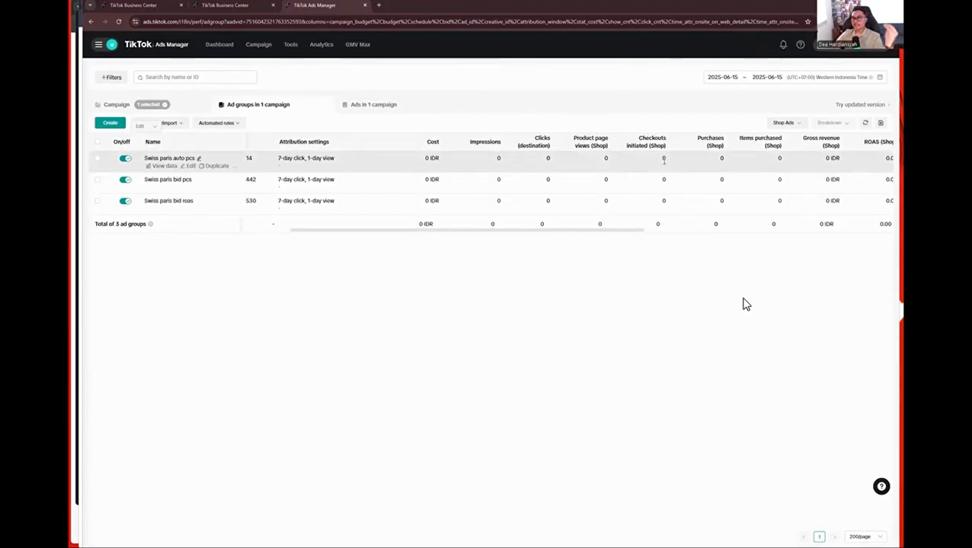
pyautogui.moveTo(633, 230); pyautogui.dragTo(694, 232)
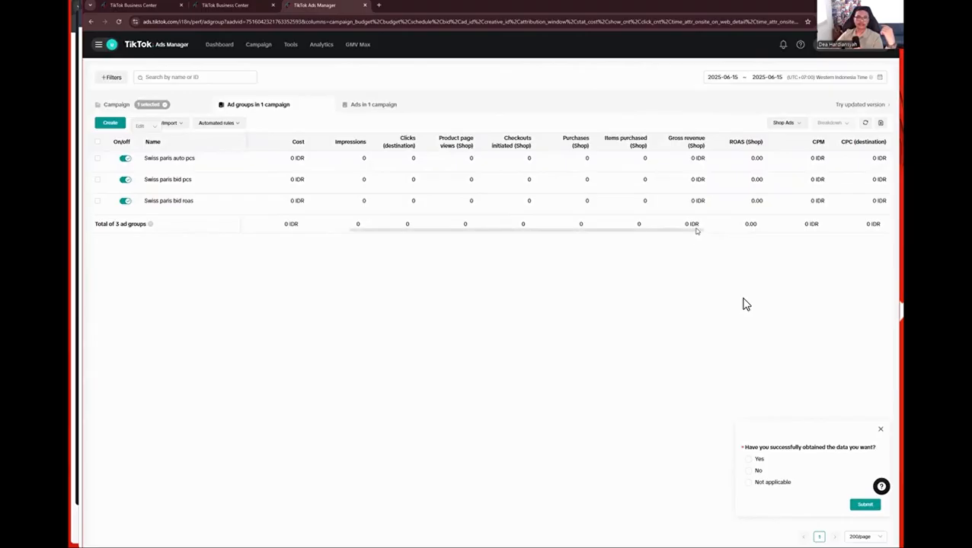
pyautogui.hscroll(3, 715, 234)
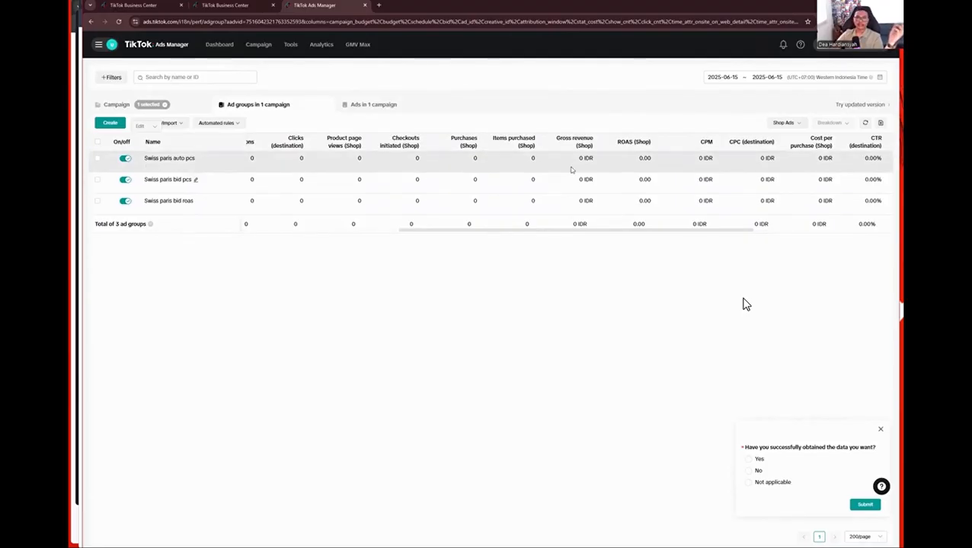
pyautogui.moveTo(683, 232); pyautogui.dragTo(713, 234)
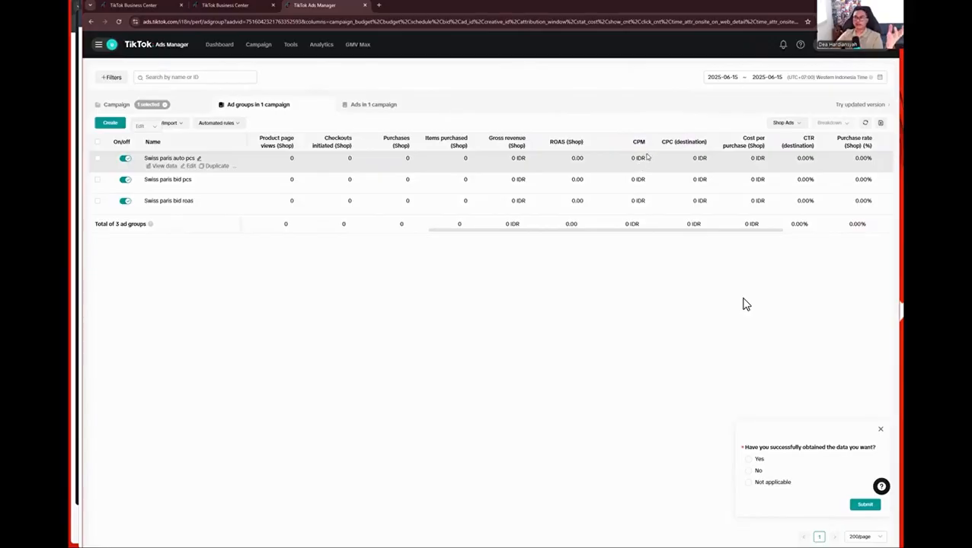
pyautogui.moveTo(686, 229); pyautogui.dragTo(714, 233)
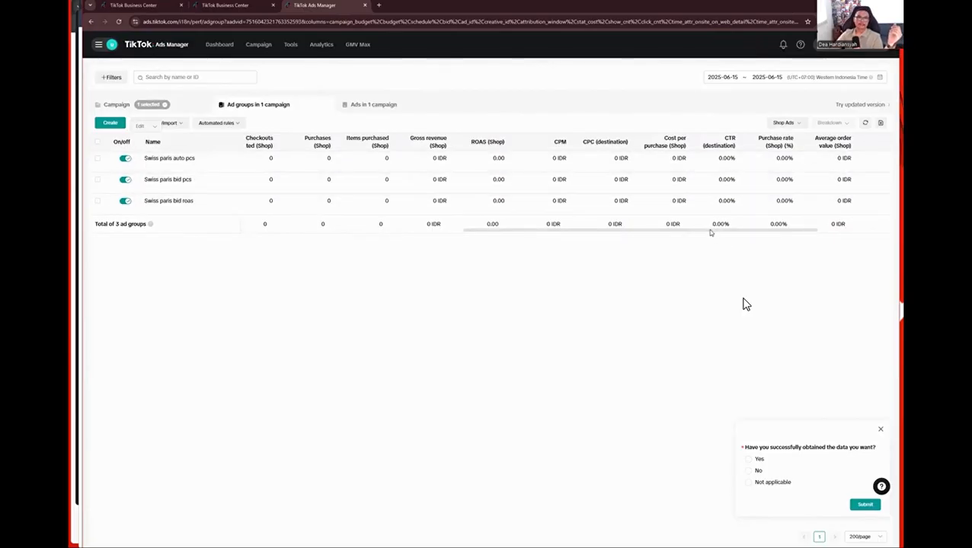
pyautogui.moveTo(710, 230); pyautogui.dragTo(734, 230)
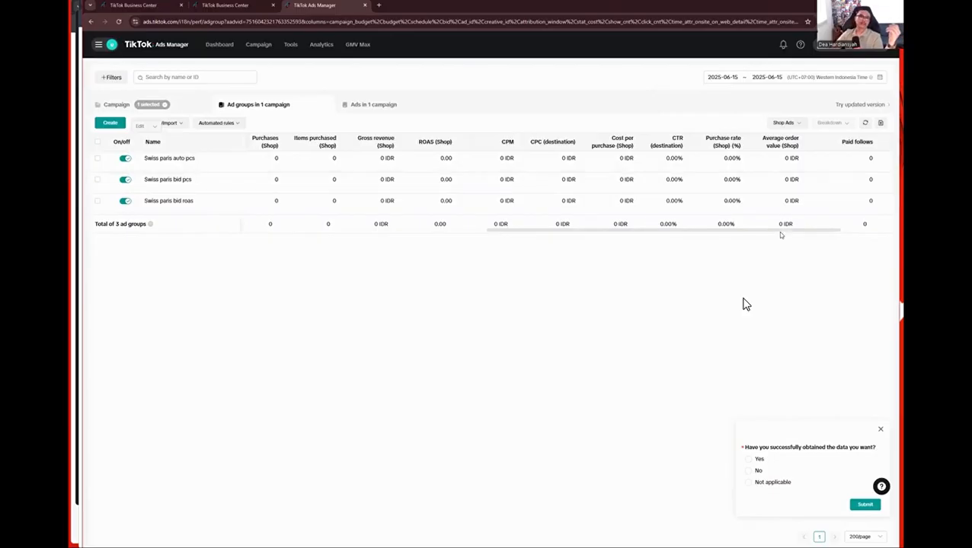
pyautogui.moveTo(767, 230); pyautogui.dragTo(321, 256)
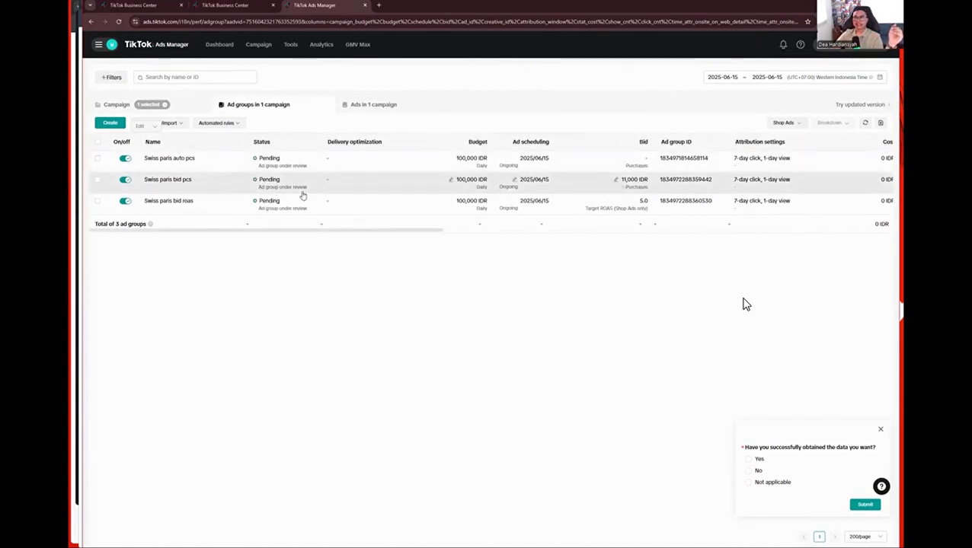